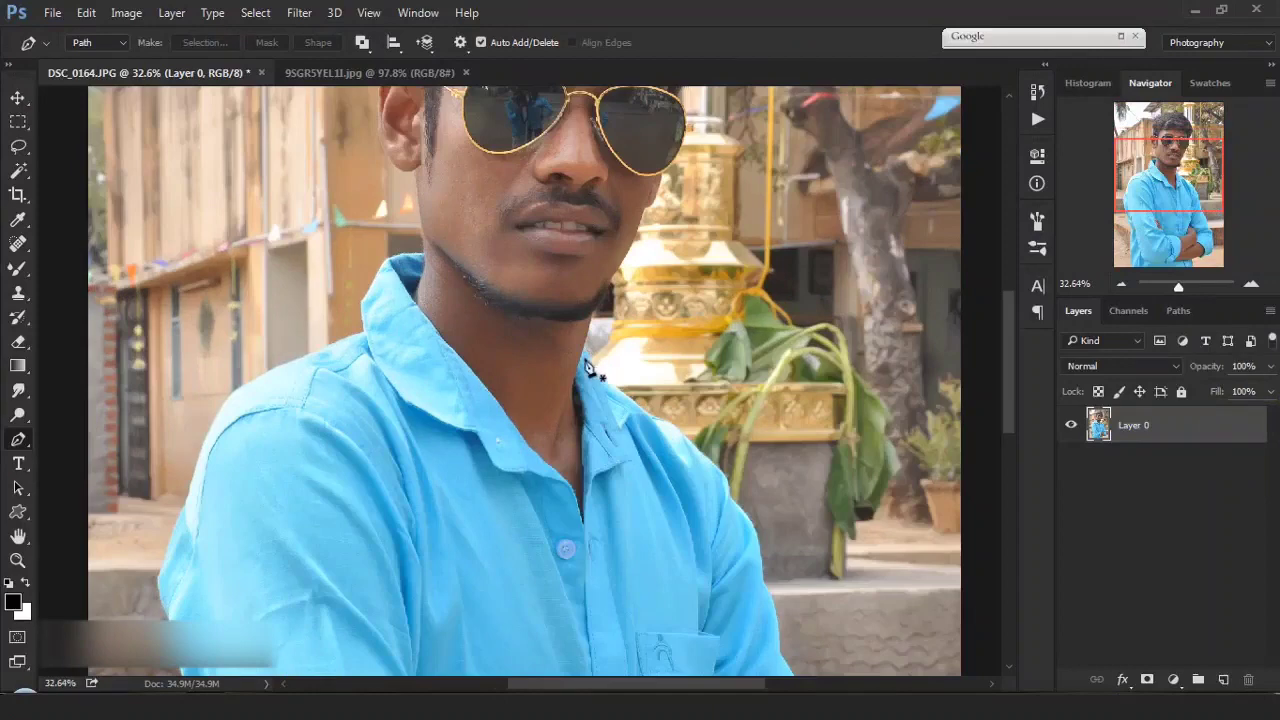
- Trace the man's outline with a Pen path, convert it to a selection and add it as Layer 0's mask
scroll(588, 366, up, 5)
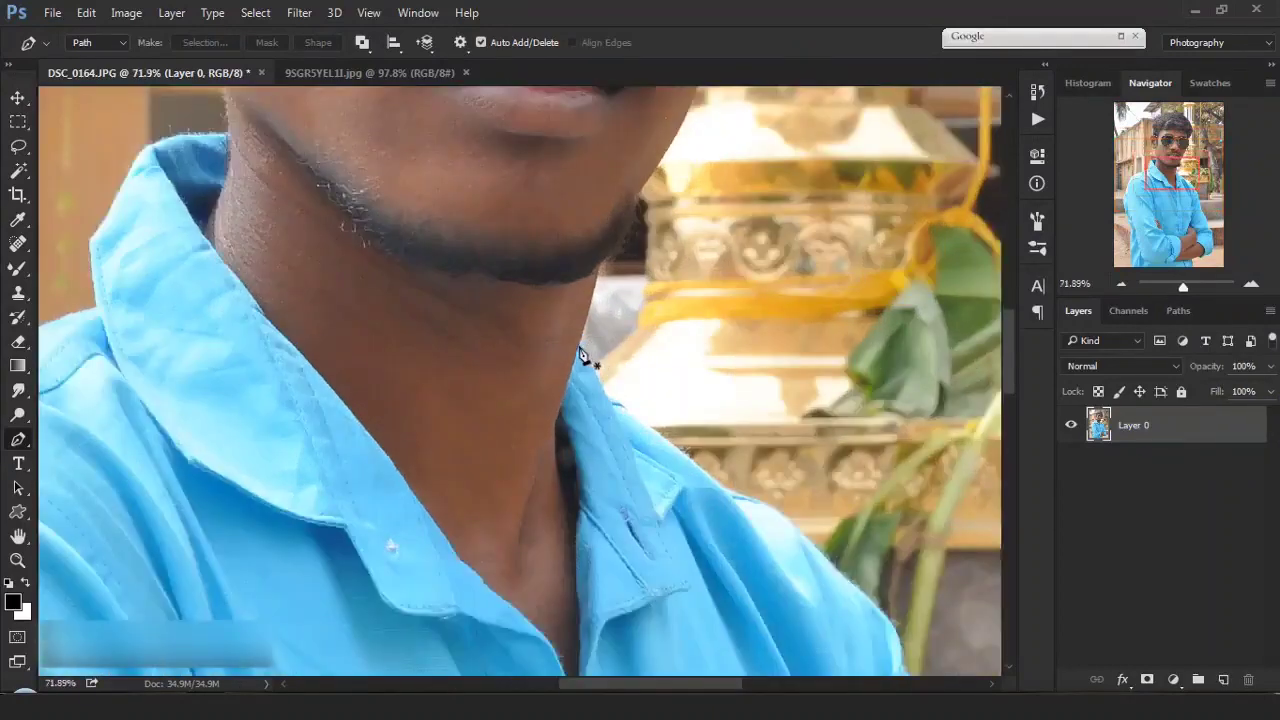
click(579, 347)
click(480, 345)
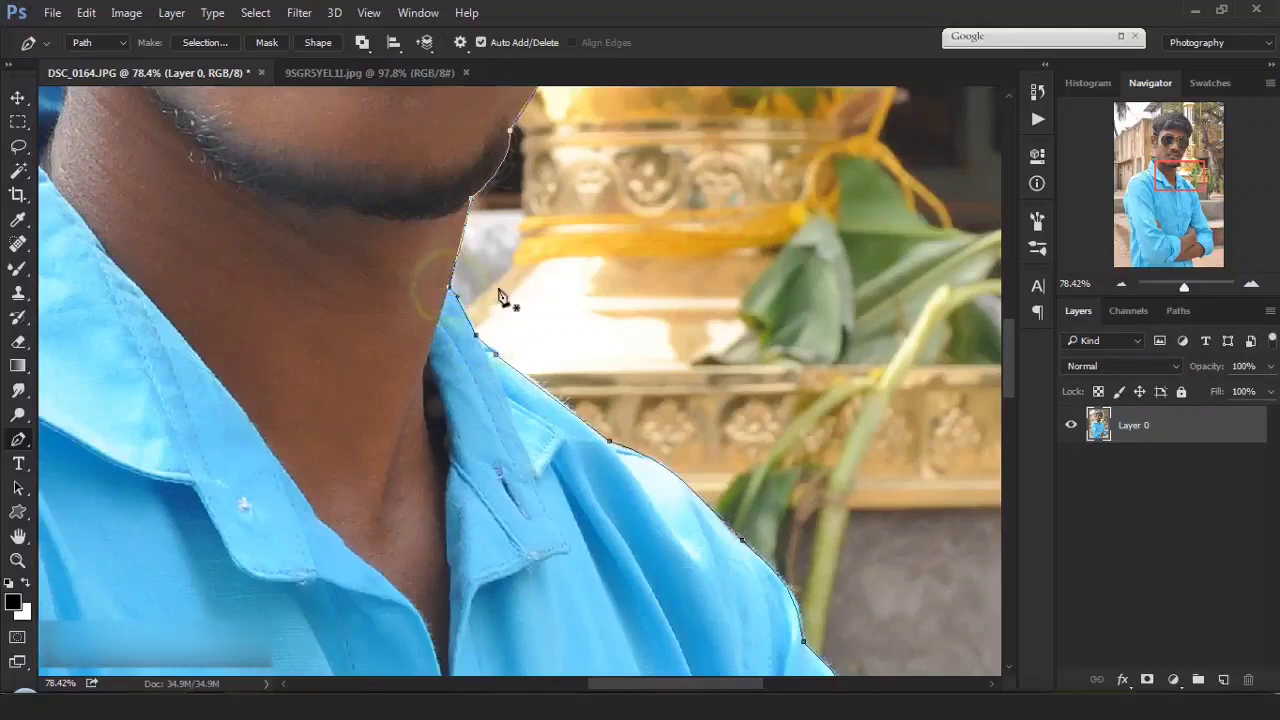
scroll(503, 294, down, 2)
scroll(516, 302, down, 8)
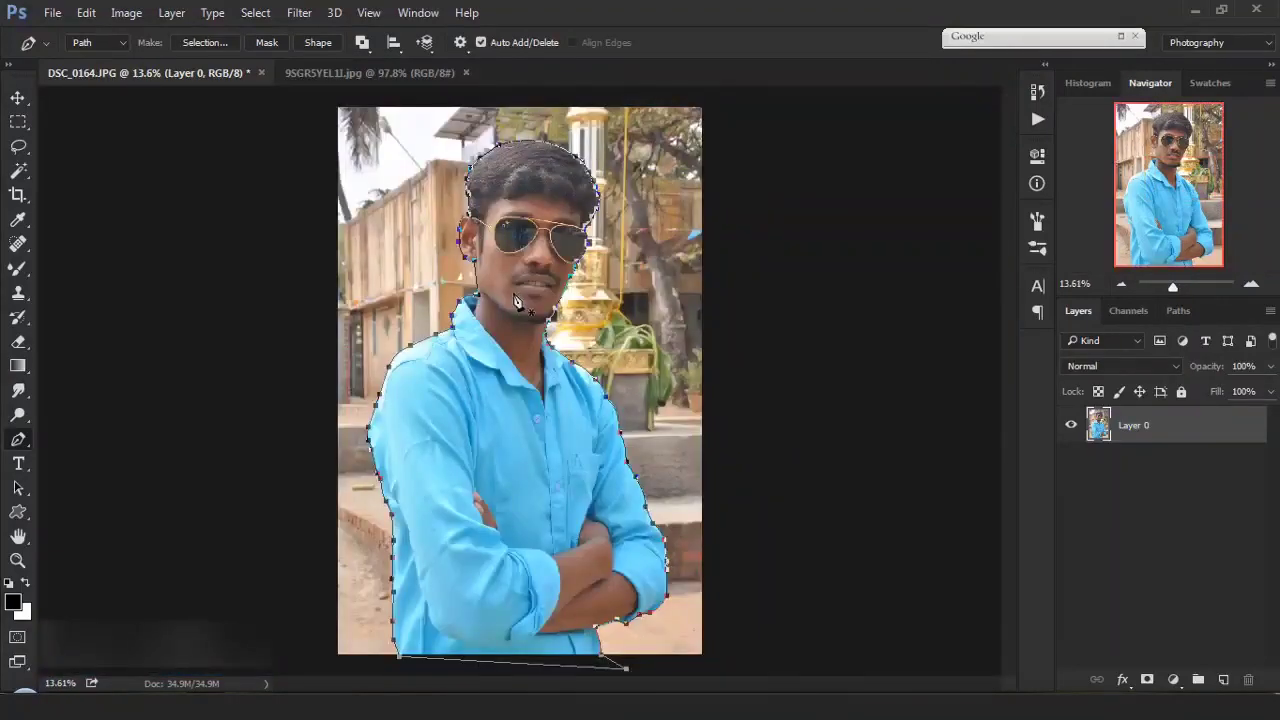
key(ctrl+Return)
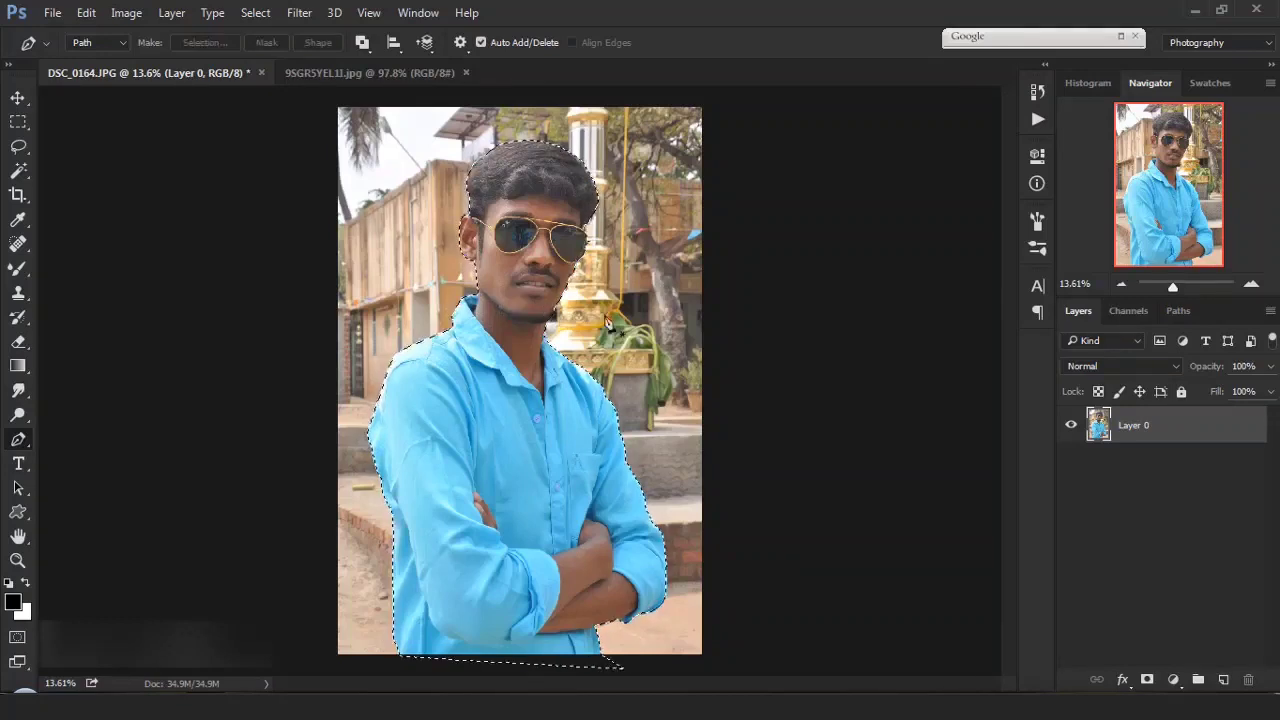
click(1146, 680)
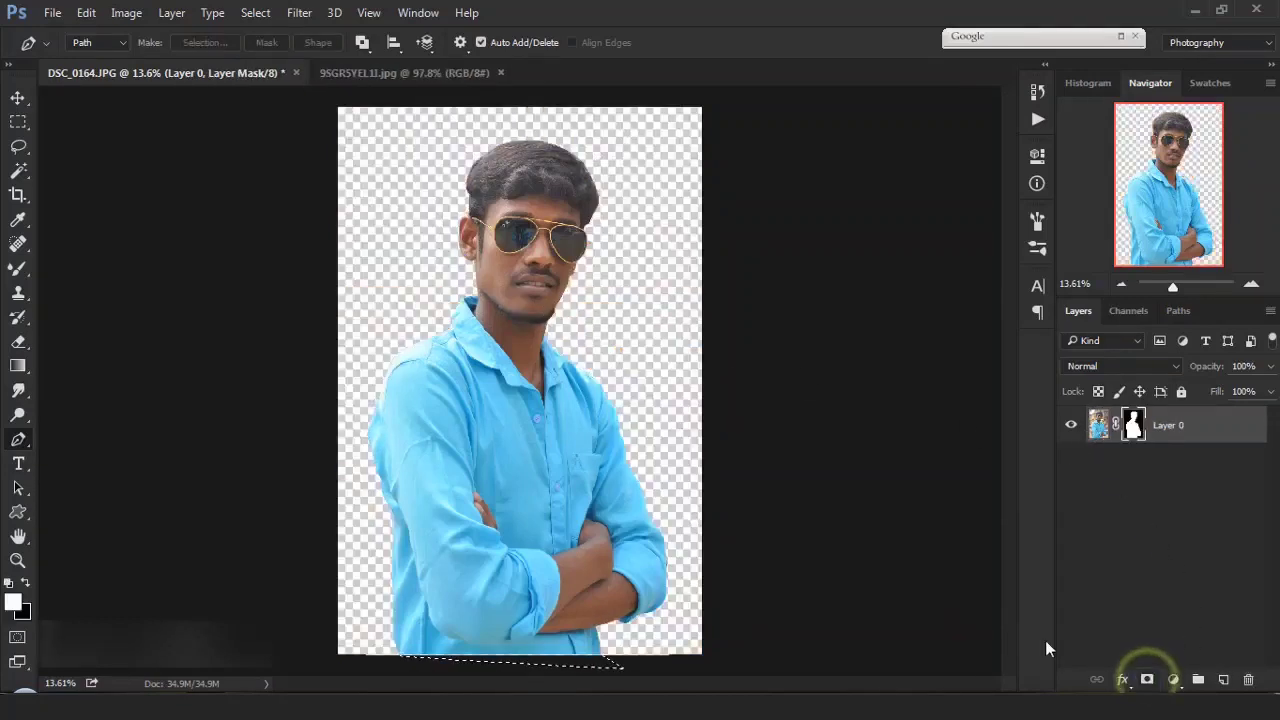
- Place the masked man into the forest image, scale him to about 14.26% and position him left of centre
key(v)
drag(565, 535, 551, 380)
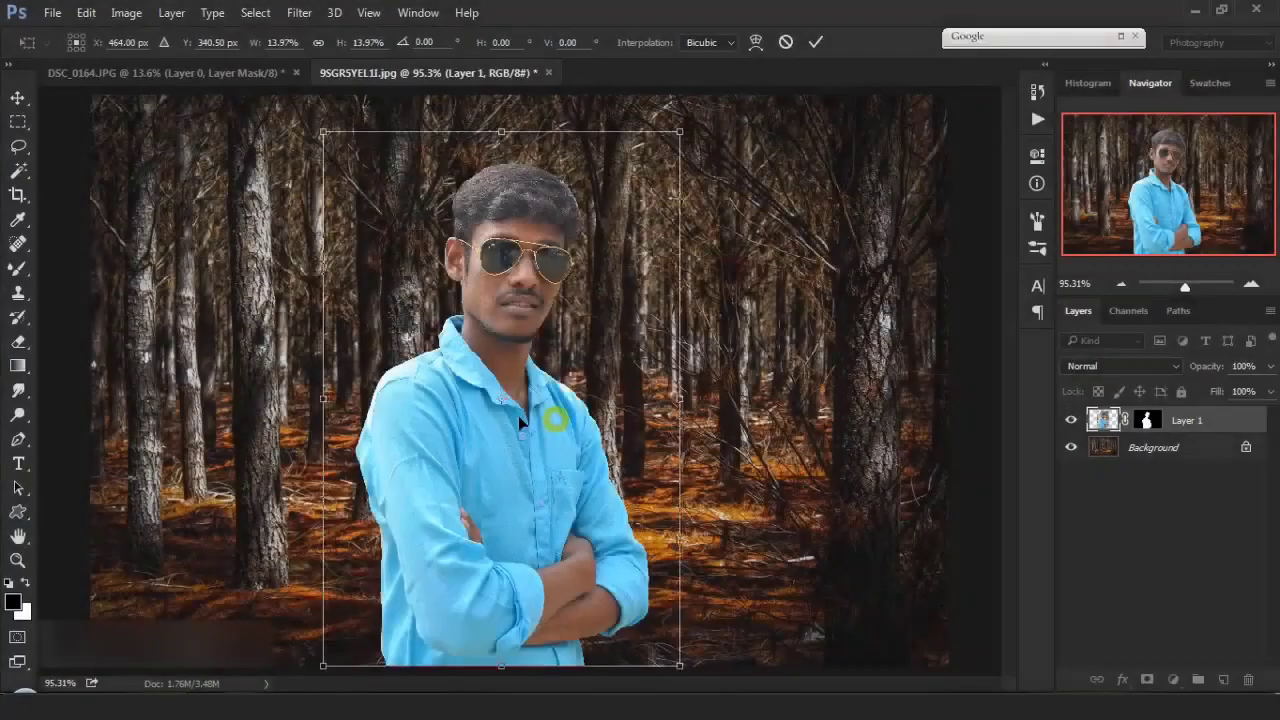
drag(555, 408, 448, 408)
drag(594, 134, 602, 121)
click(815, 44)
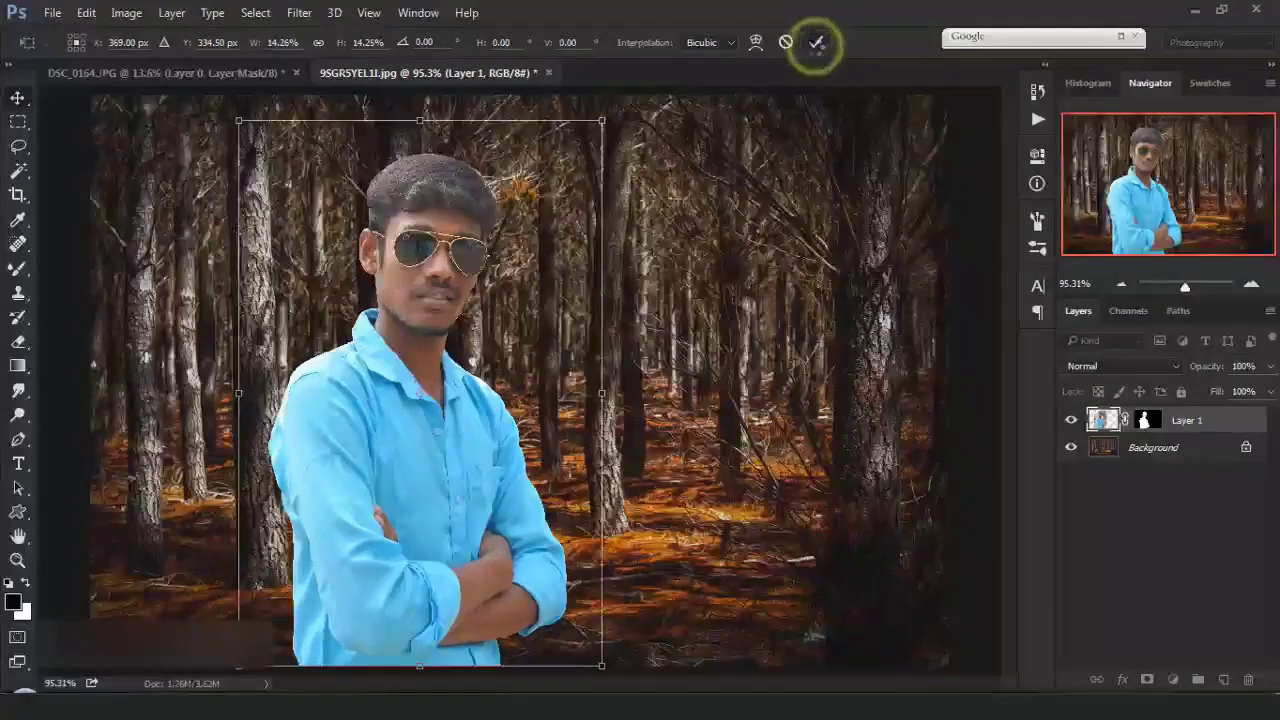
key(ctrl+0)
- Apply a Gaussian Blur with a 5.8 pixel radius to the forest Background layer
key(e)
click(1100, 448)
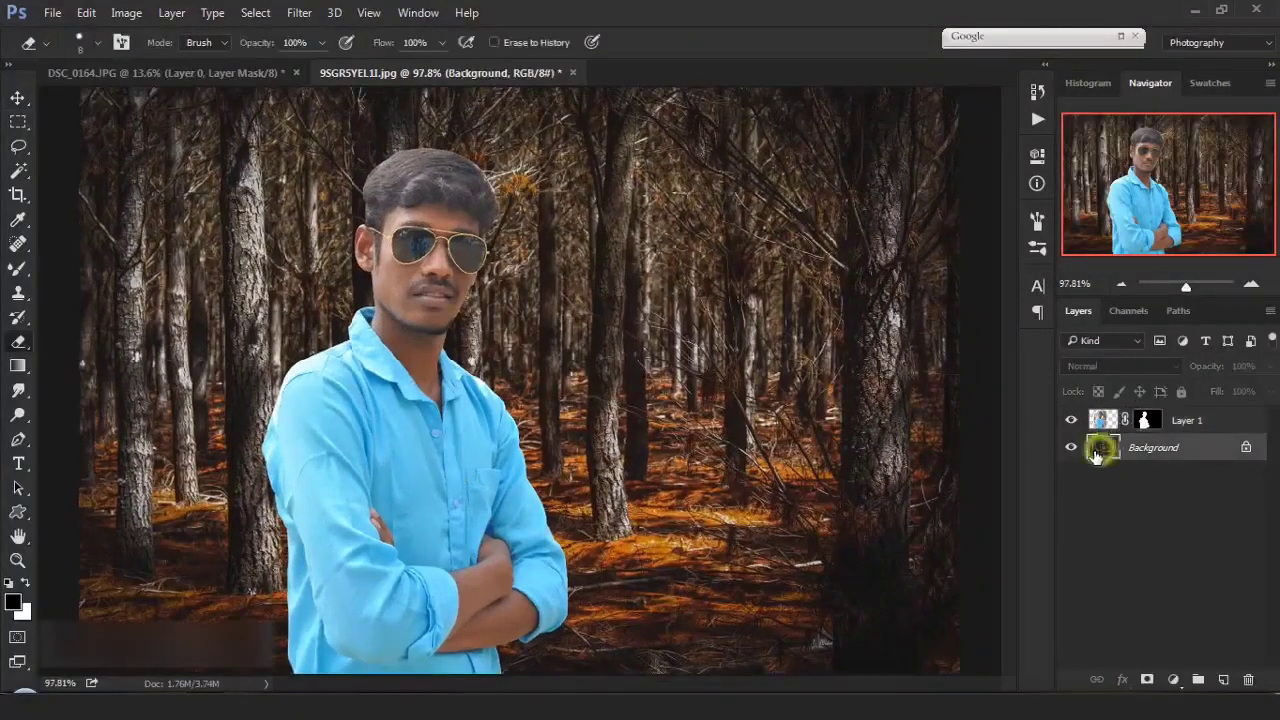
click(295, 14)
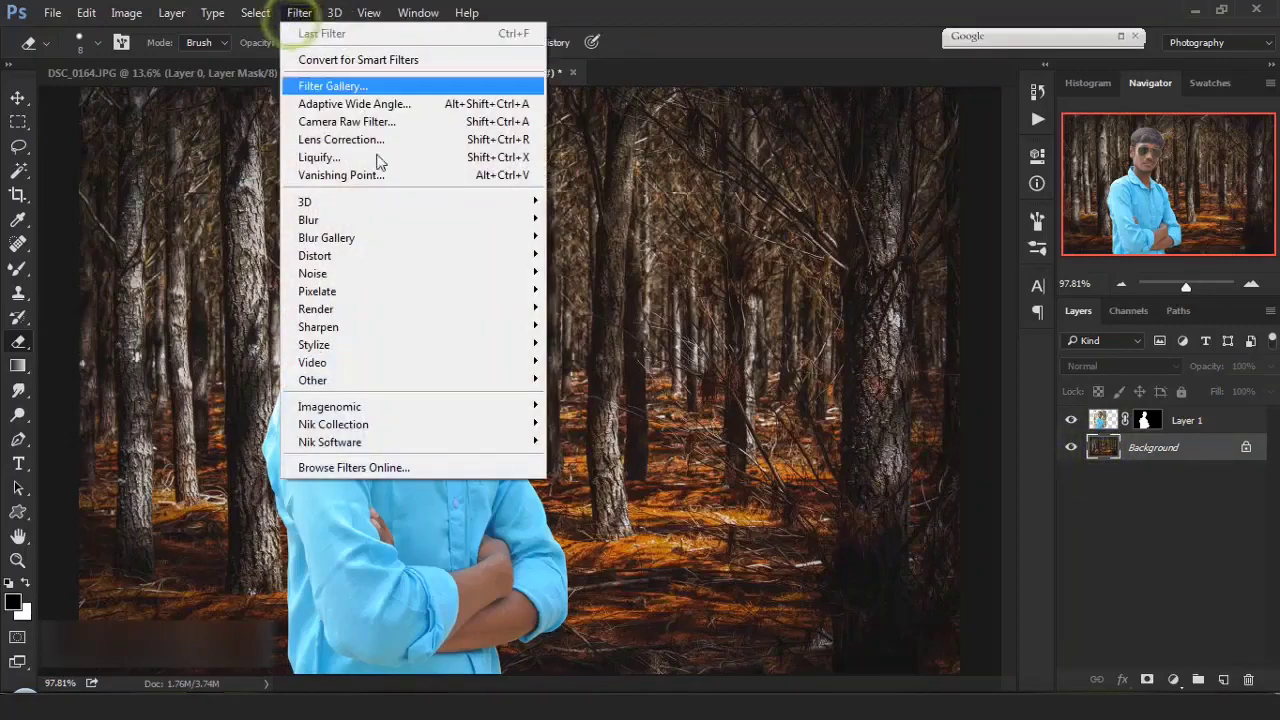
mouse_move(531, 213)
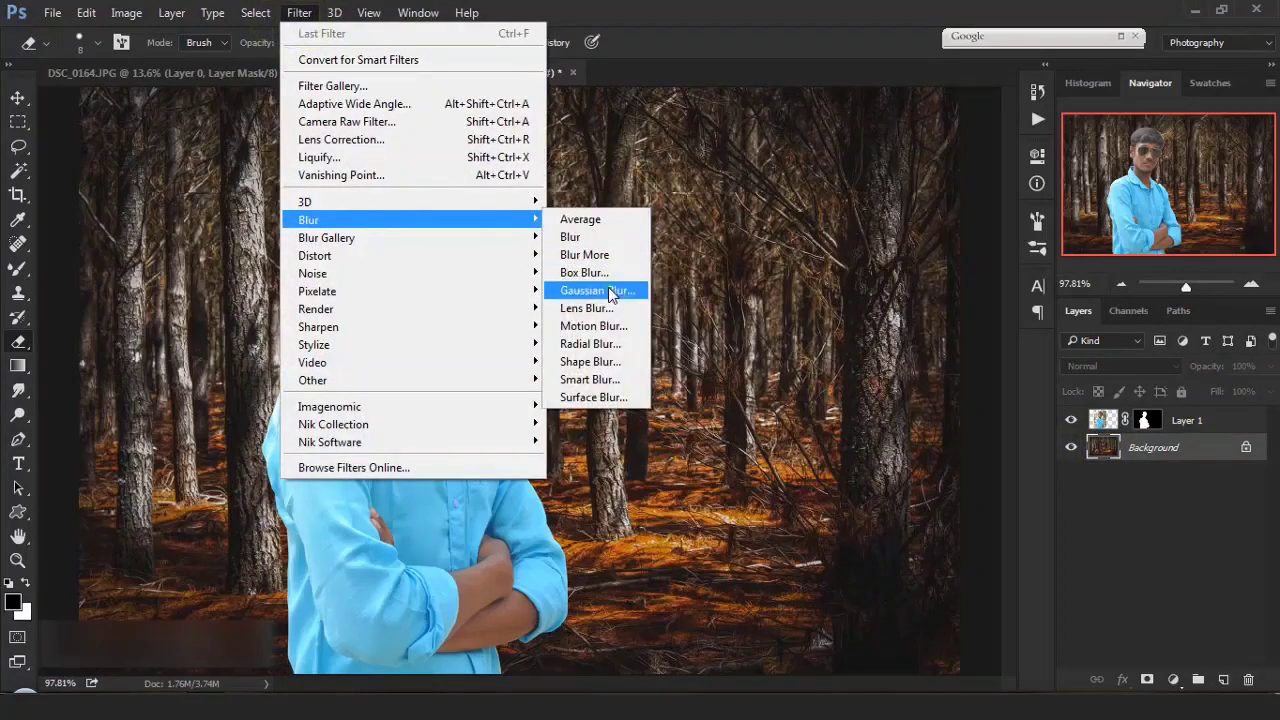
click(609, 289)
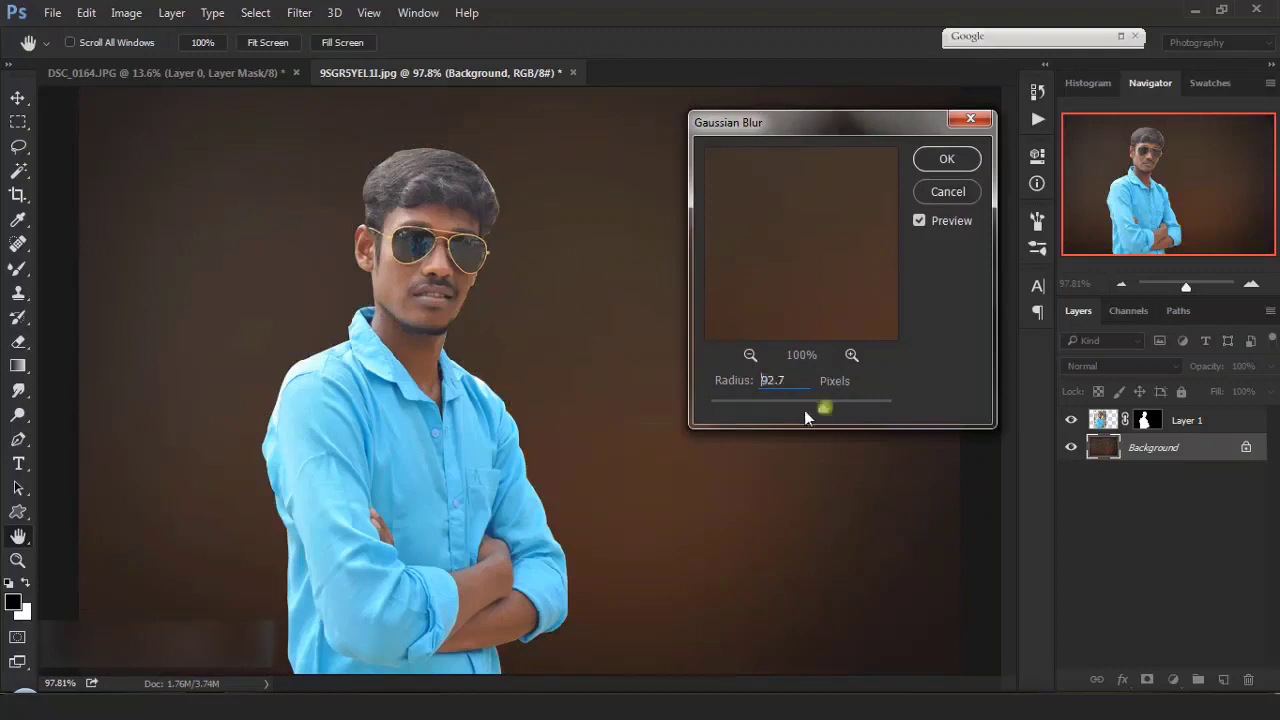
drag(806, 416, 763, 410)
click(957, 168)
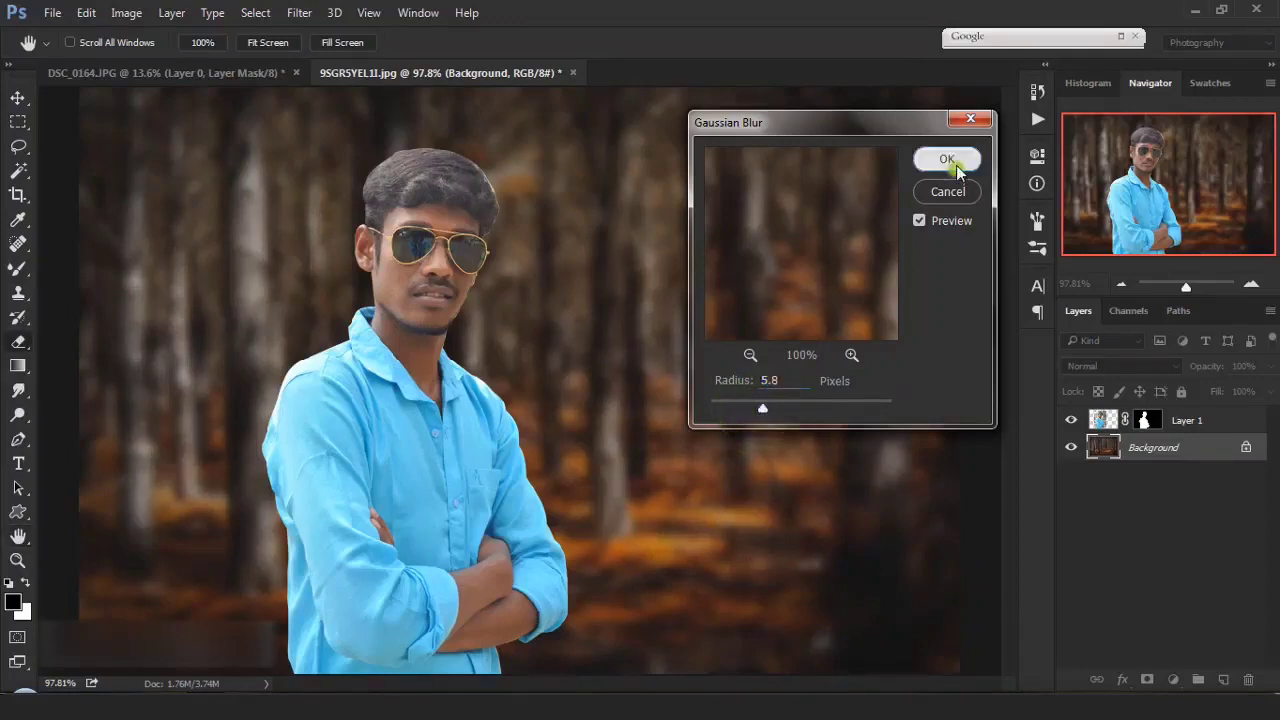
- Apply the Camera Raw Filter to the Background layer with Clarity +100, Saturation +7 and Shadows -100
key(e)
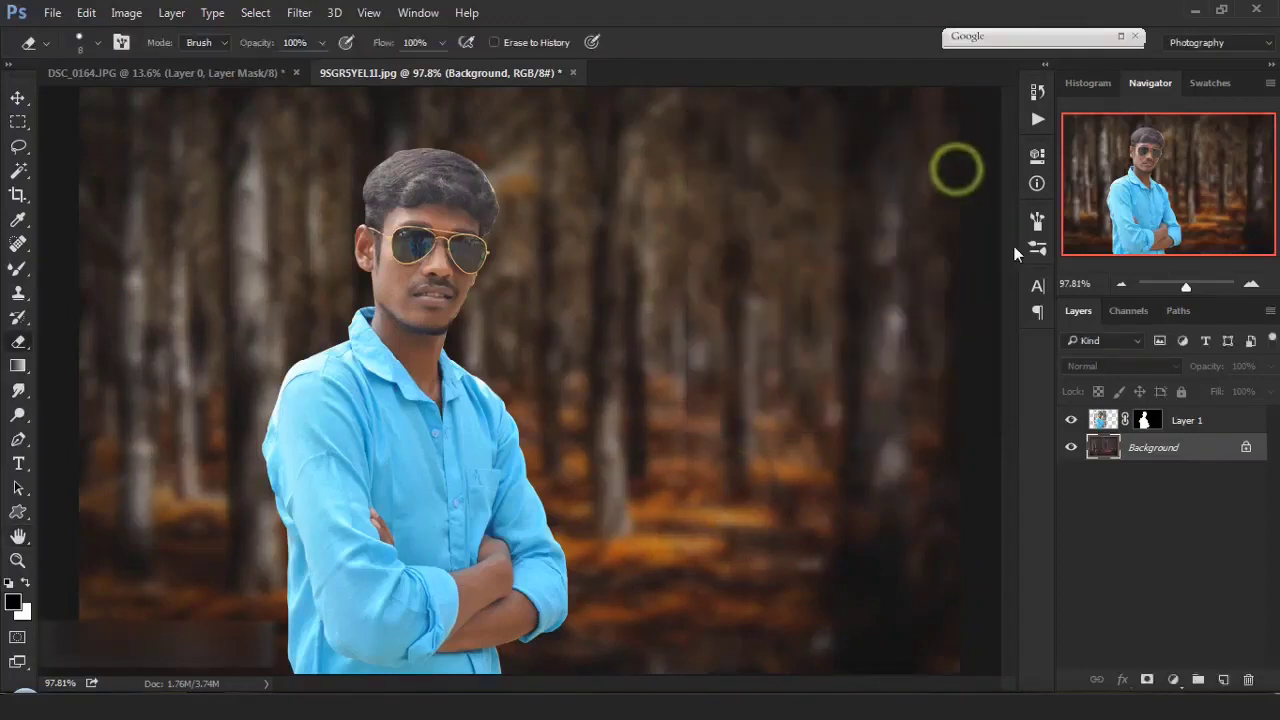
click(305, 13)
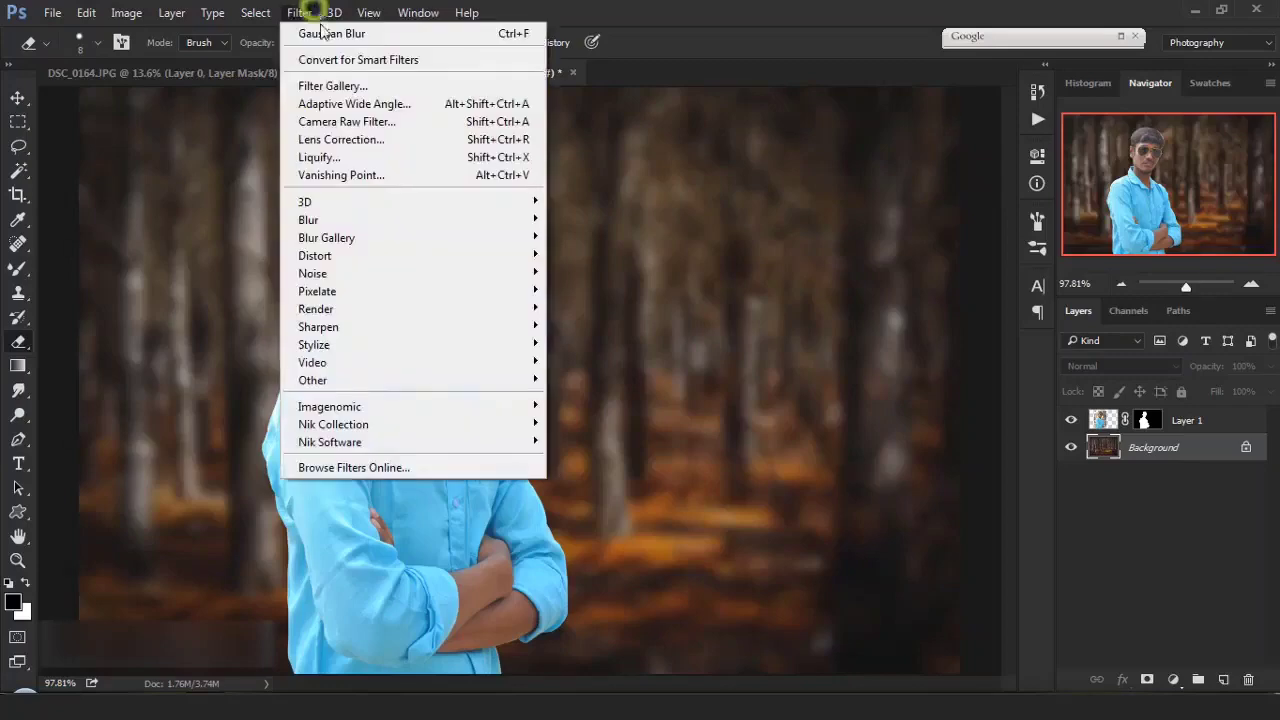
click(378, 130)
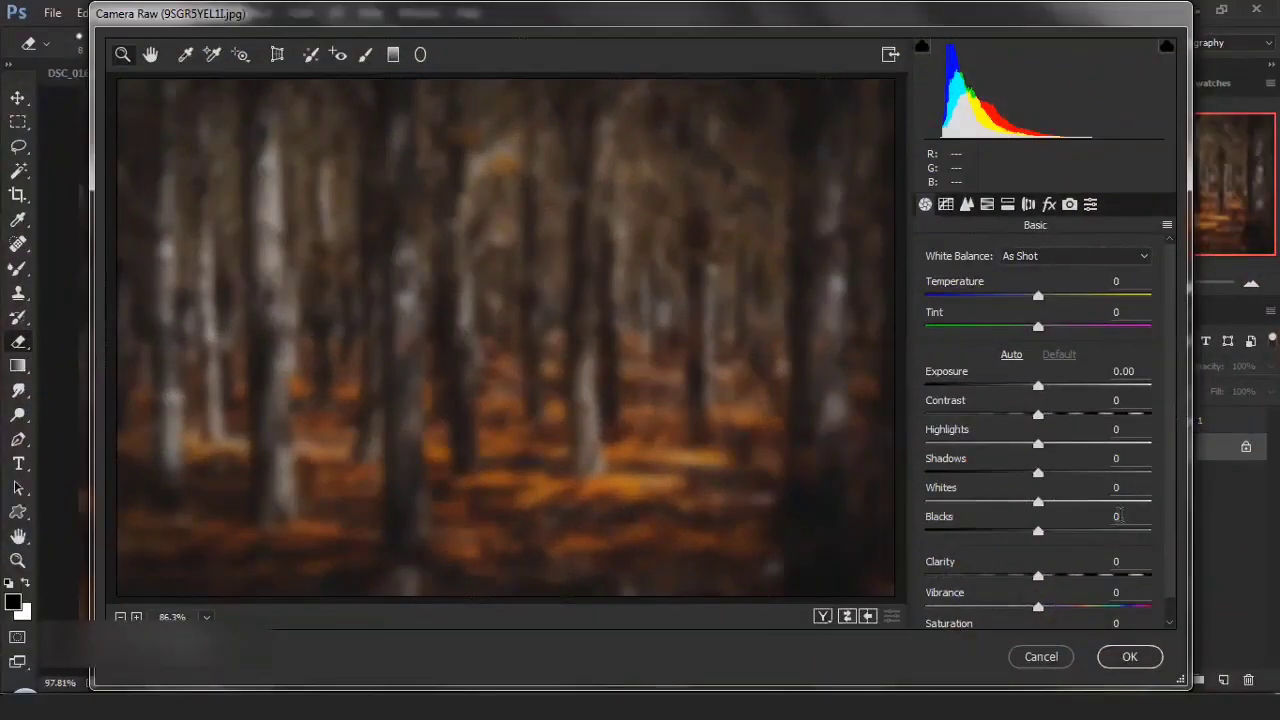
scroll(1080, 550, down, 1)
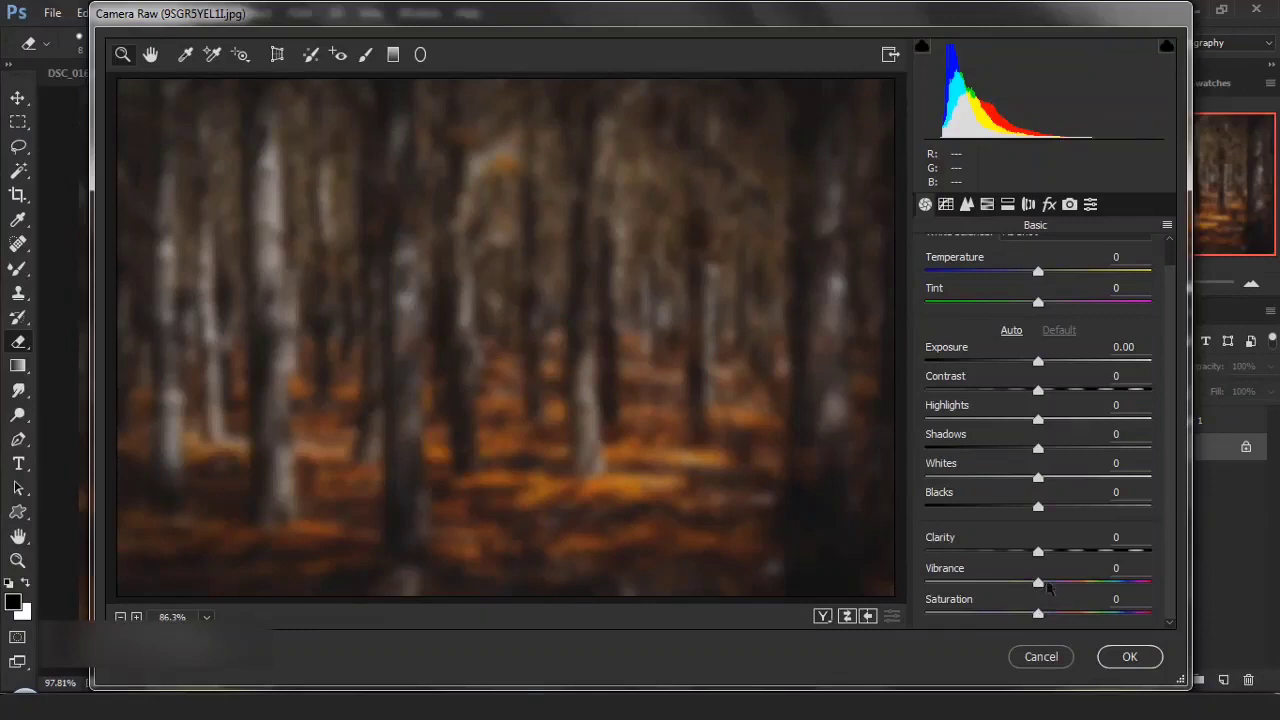
drag(1040, 552, 1097, 553)
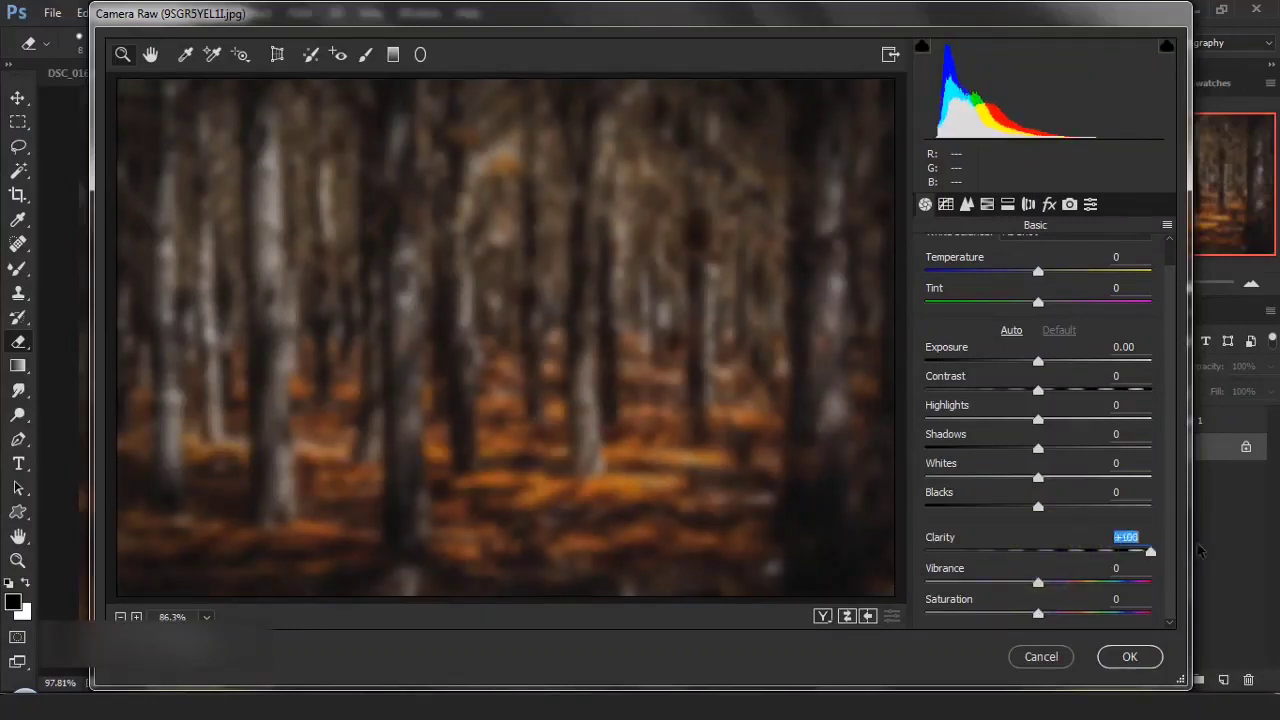
drag(929, 556, 1260, 532)
drag(1040, 614, 1070, 622)
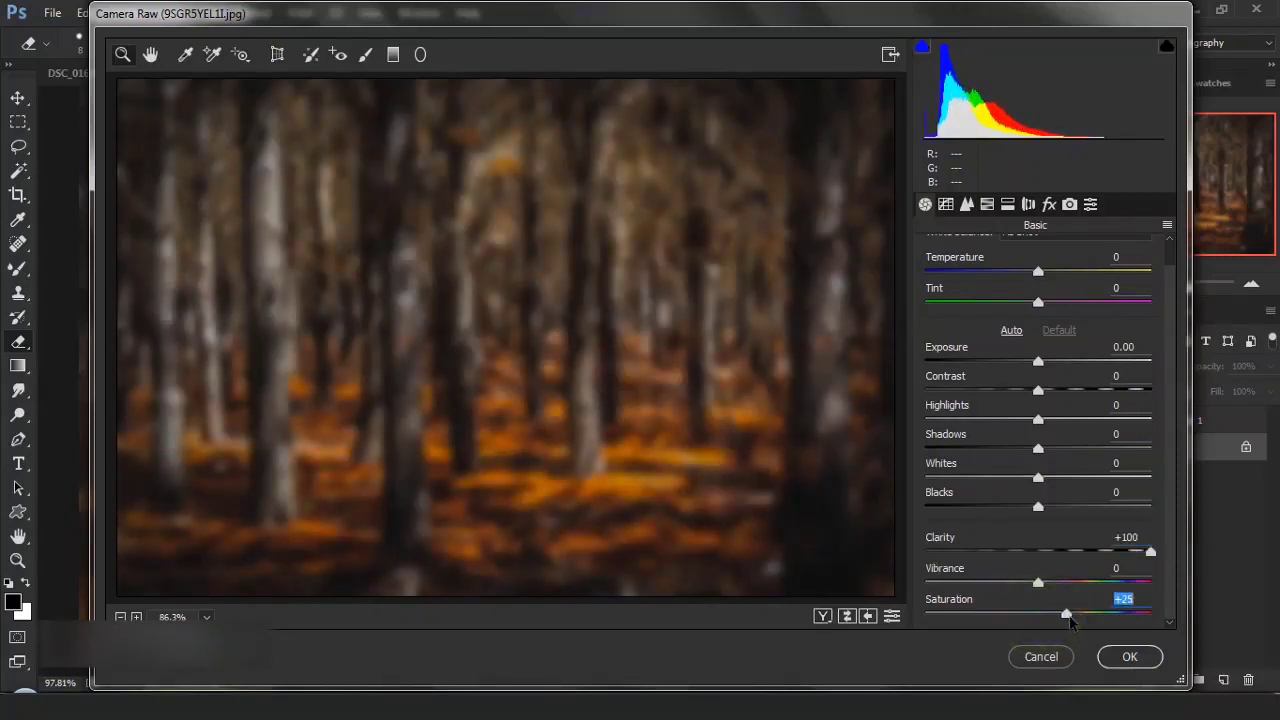
scroll(1021, 318, up, 1)
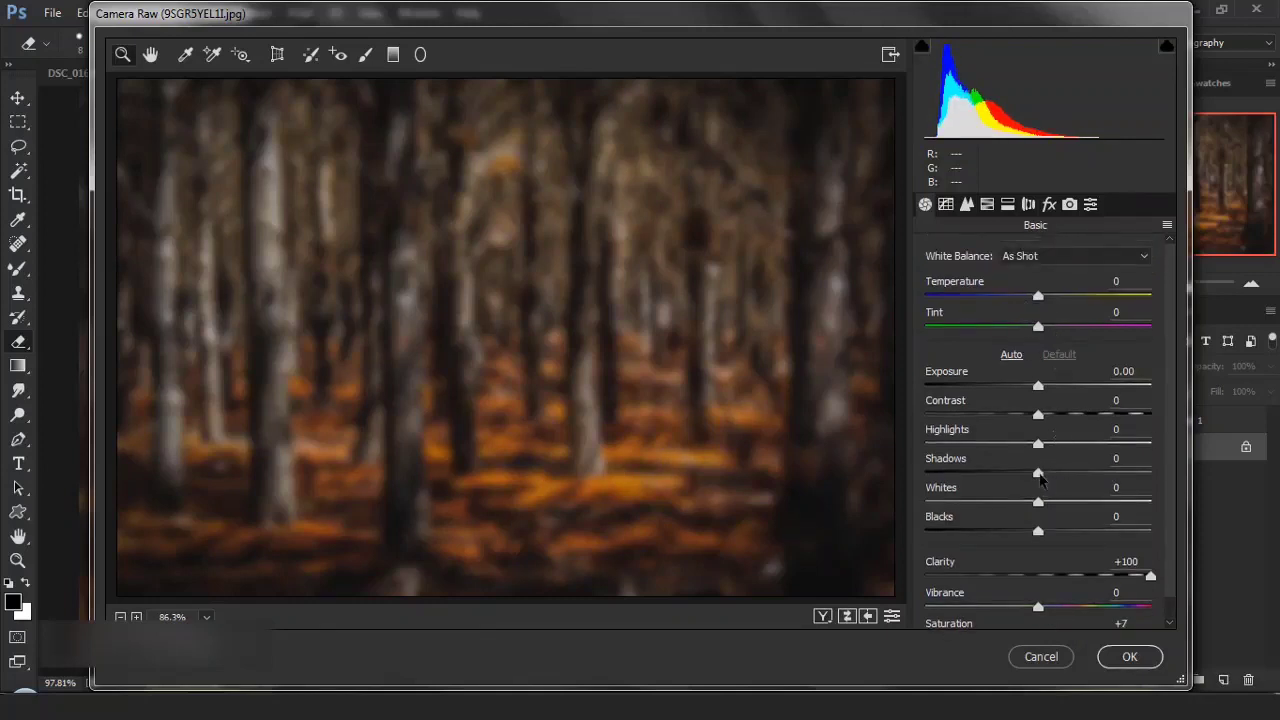
drag(1040, 480, 1005, 487)
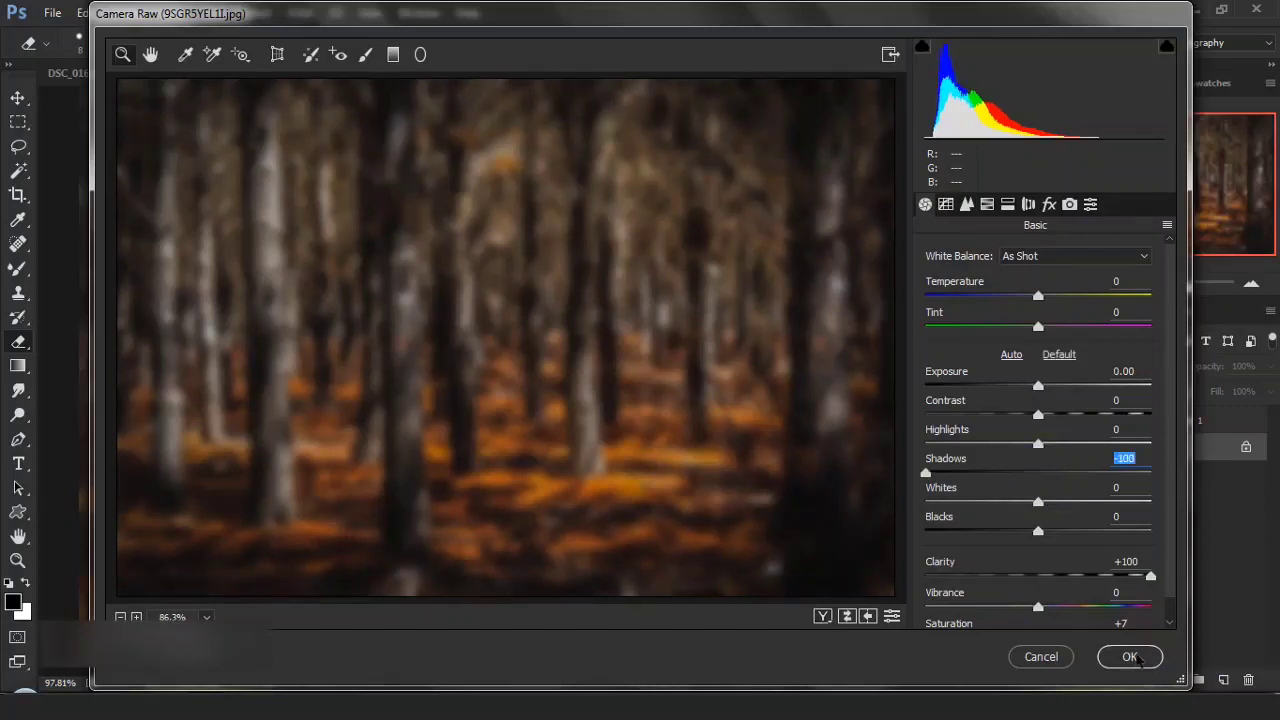
click(1130, 657)
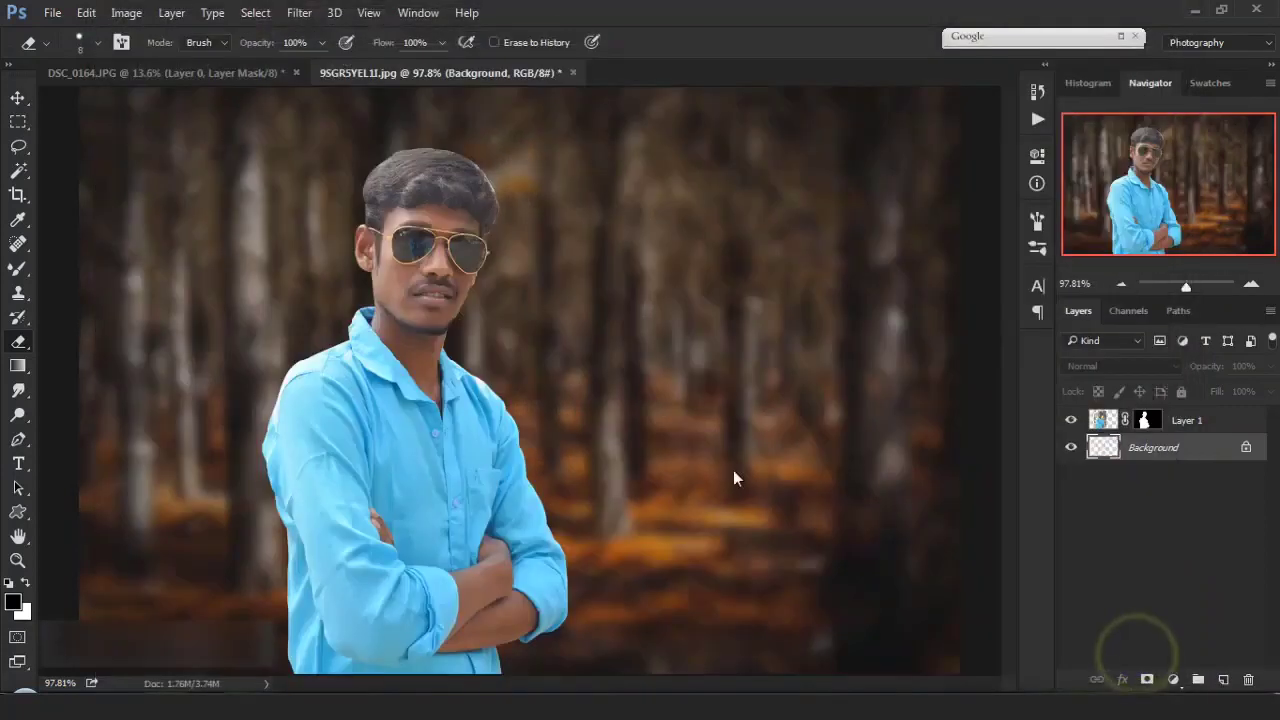
- Open Layer 1 in the Camera Raw Filter, enlarge the face to 200% and set the Adjustment Brush size to 4
click(1192, 423)
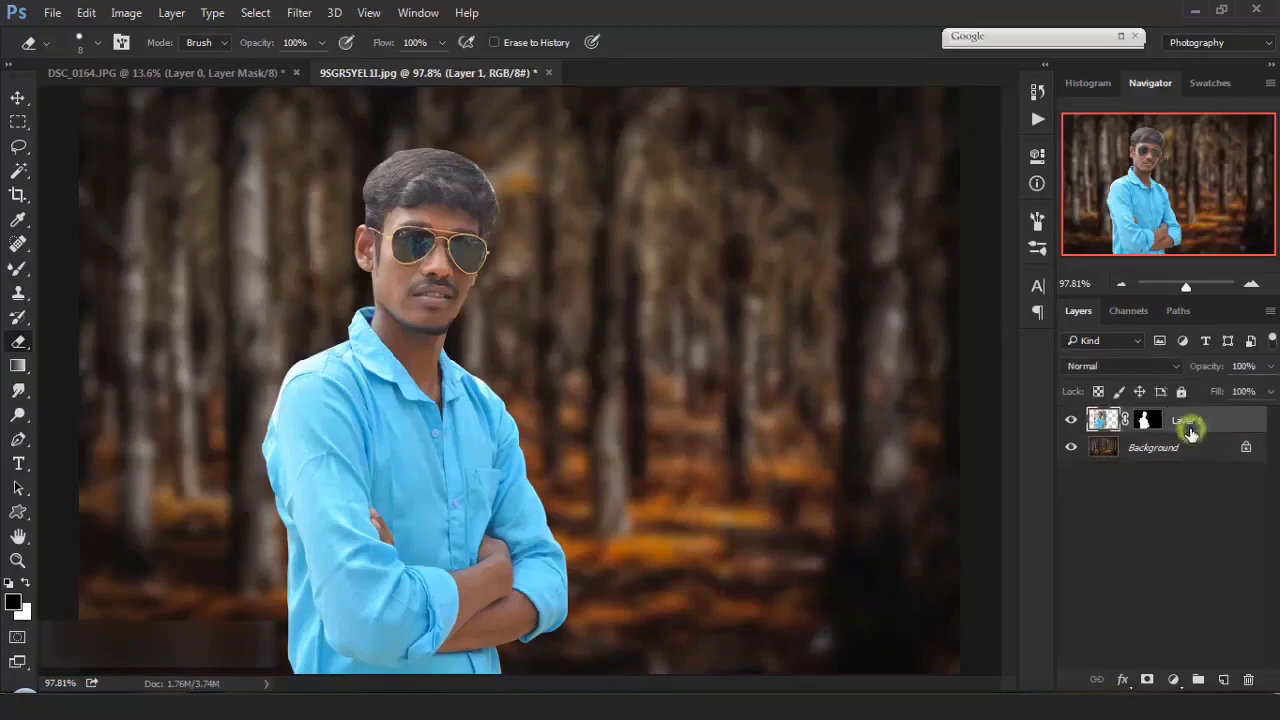
click(314, 12)
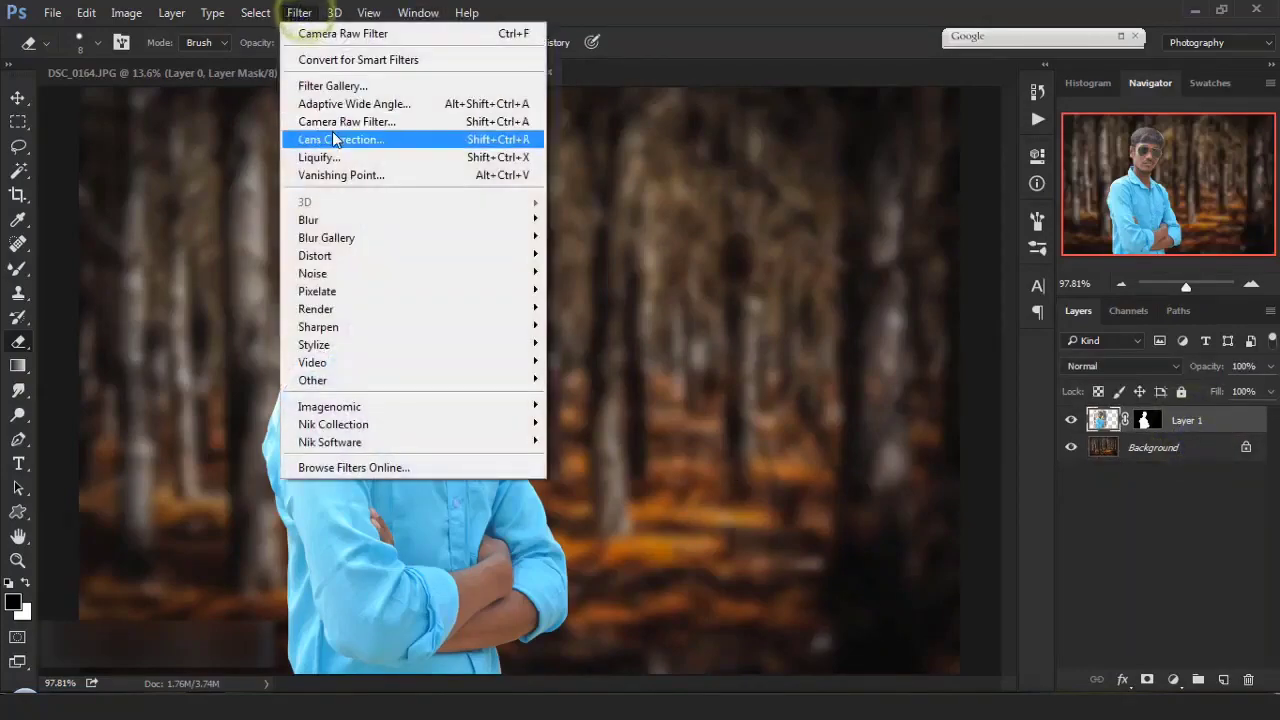
click(337, 120)
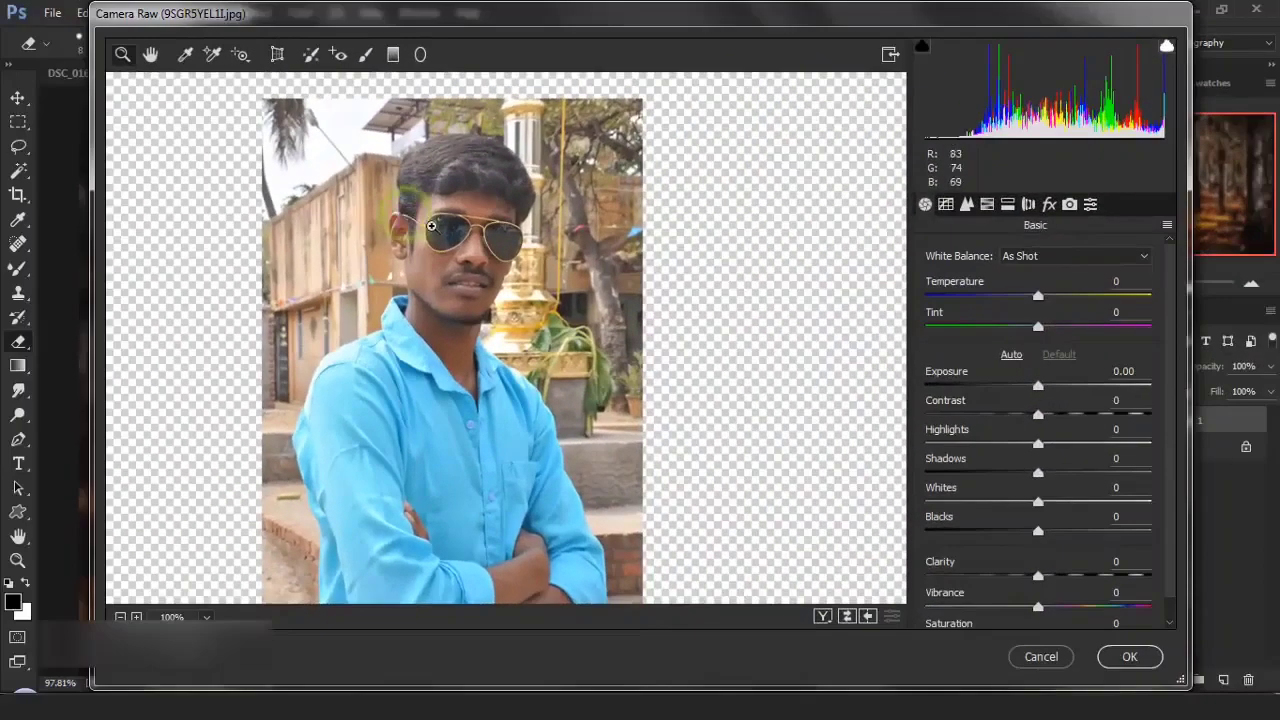
click(440, 238)
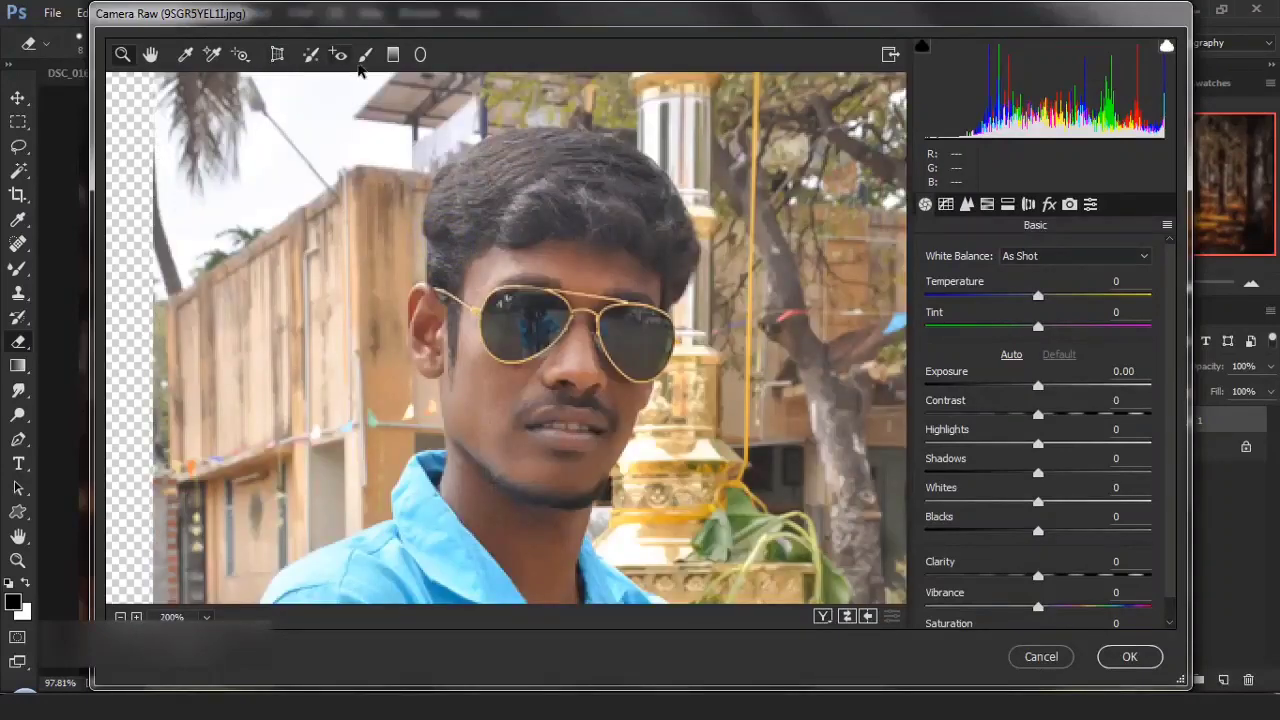
click(365, 55)
scroll(935, 500, down, 5)
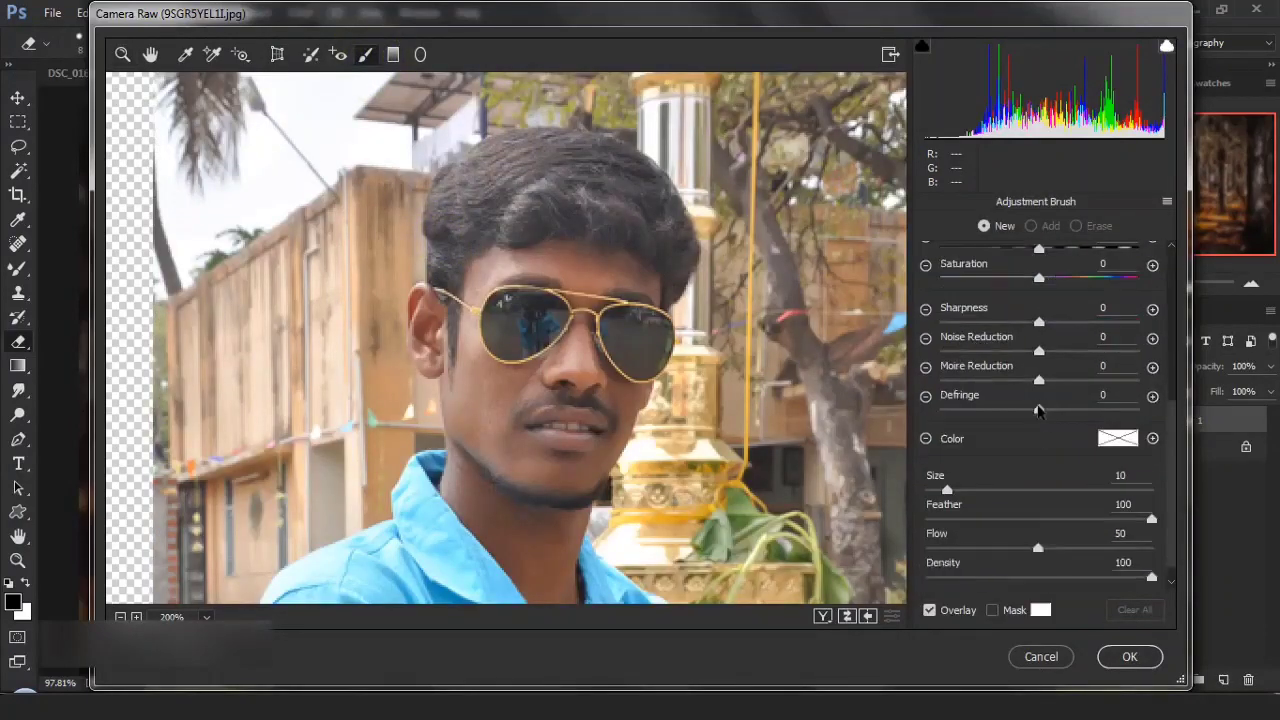
drag(940, 470, 933, 467)
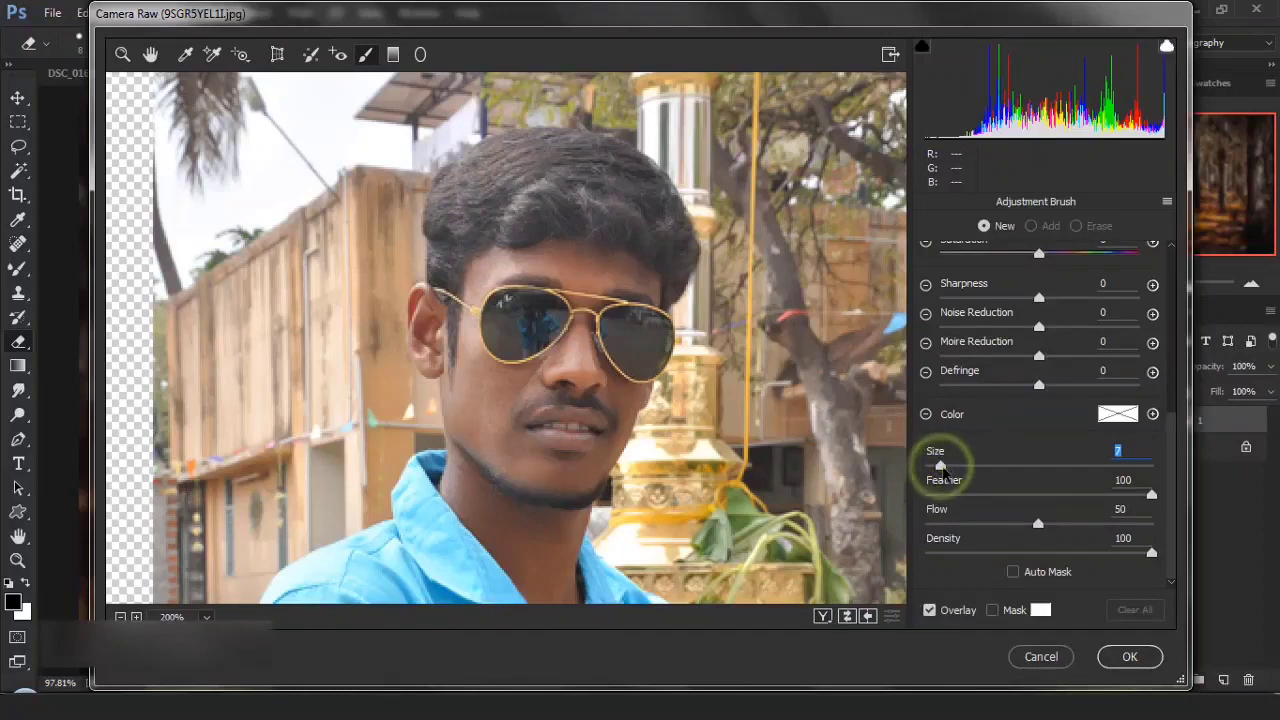
- Paint the man's face, ear and neck with the Adjustment Brush and reduce the brush size to 3
mouse_move(469, 347)
mouse_down()
mouse_move(459, 405)
mouse_move(452, 396)
mouse_move(507, 466)
mouse_up()
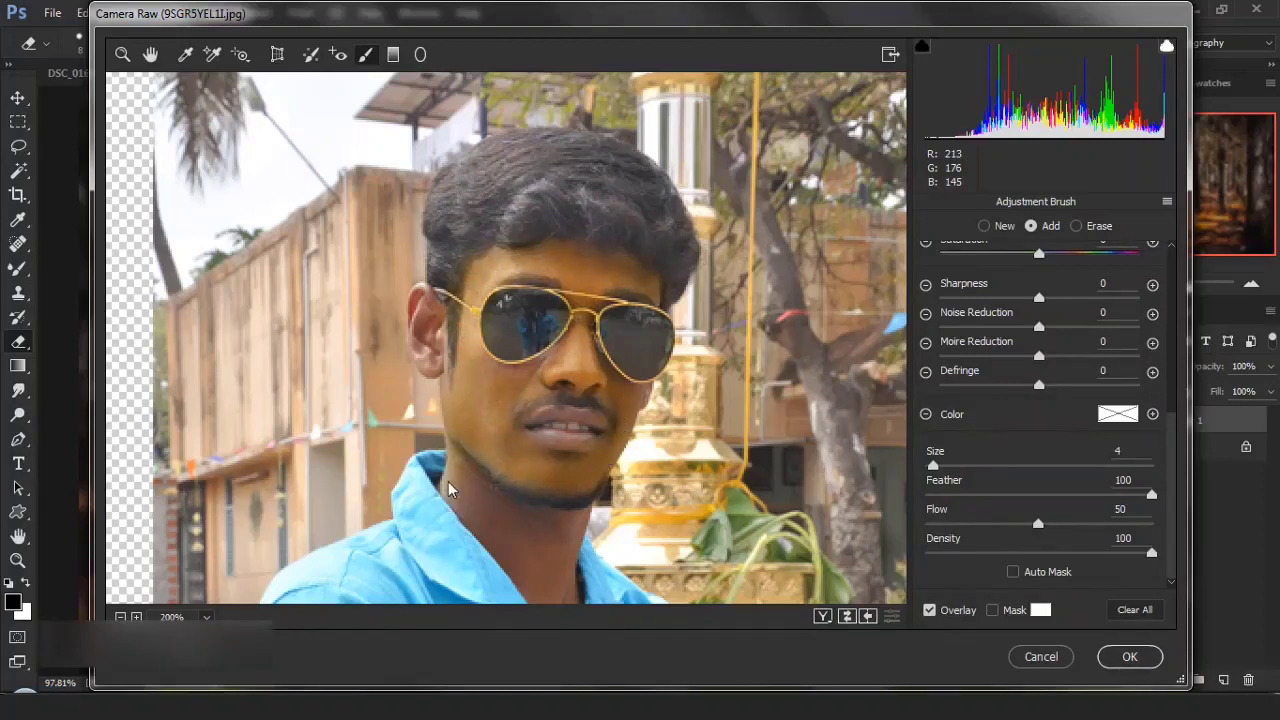
drag(530, 593, 565, 607)
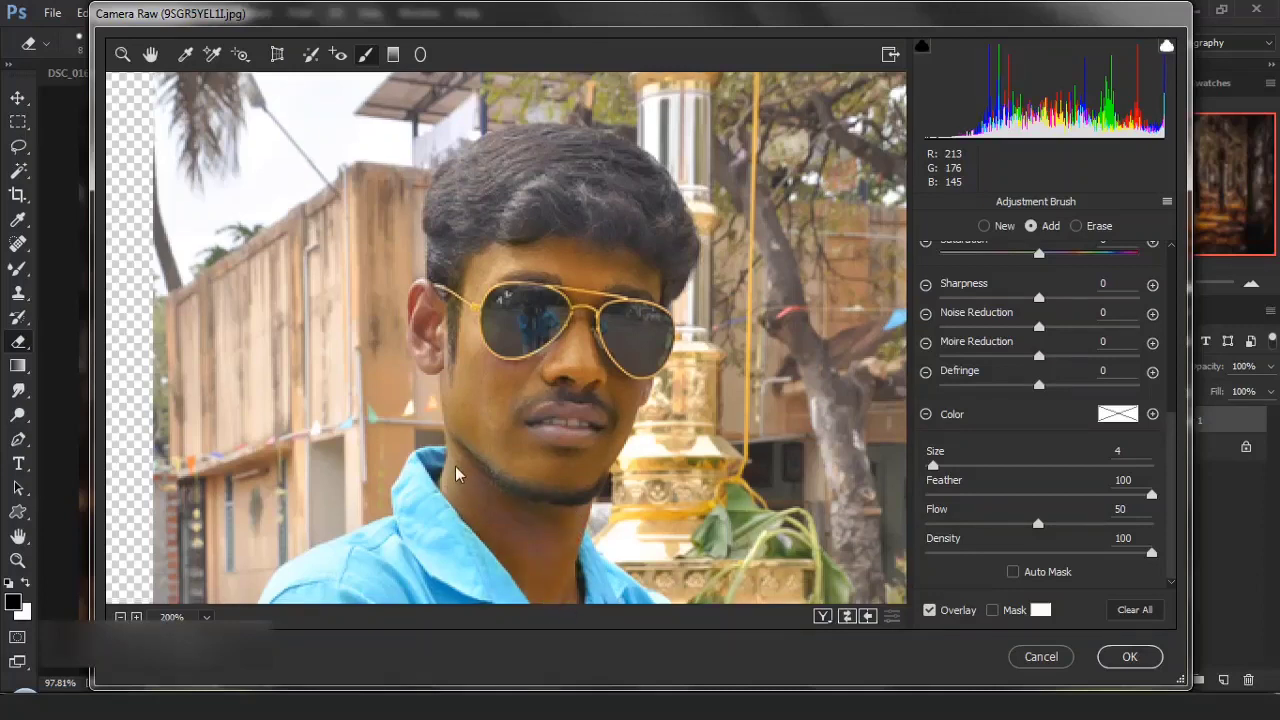
mouse_move(523, 562)
mouse_down()
mouse_move(570, 611)
mouse_move(462, 488)
mouse_up()
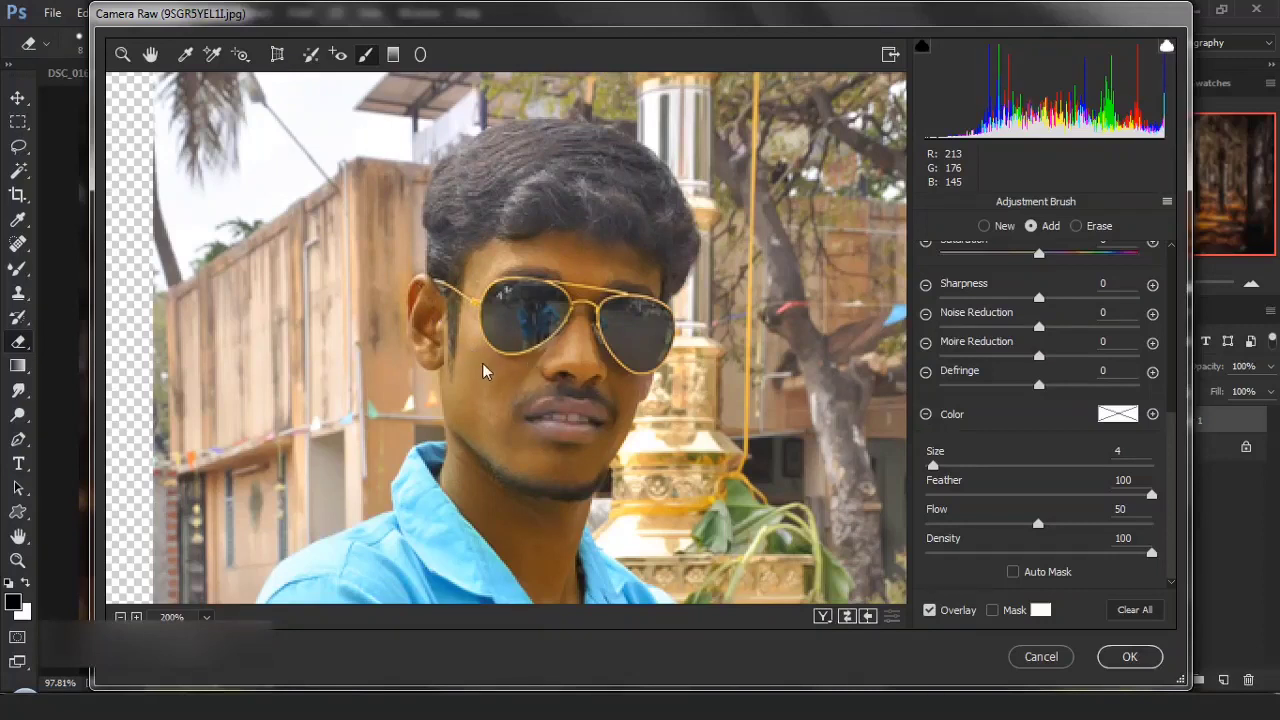
drag(933, 465, 930, 465)
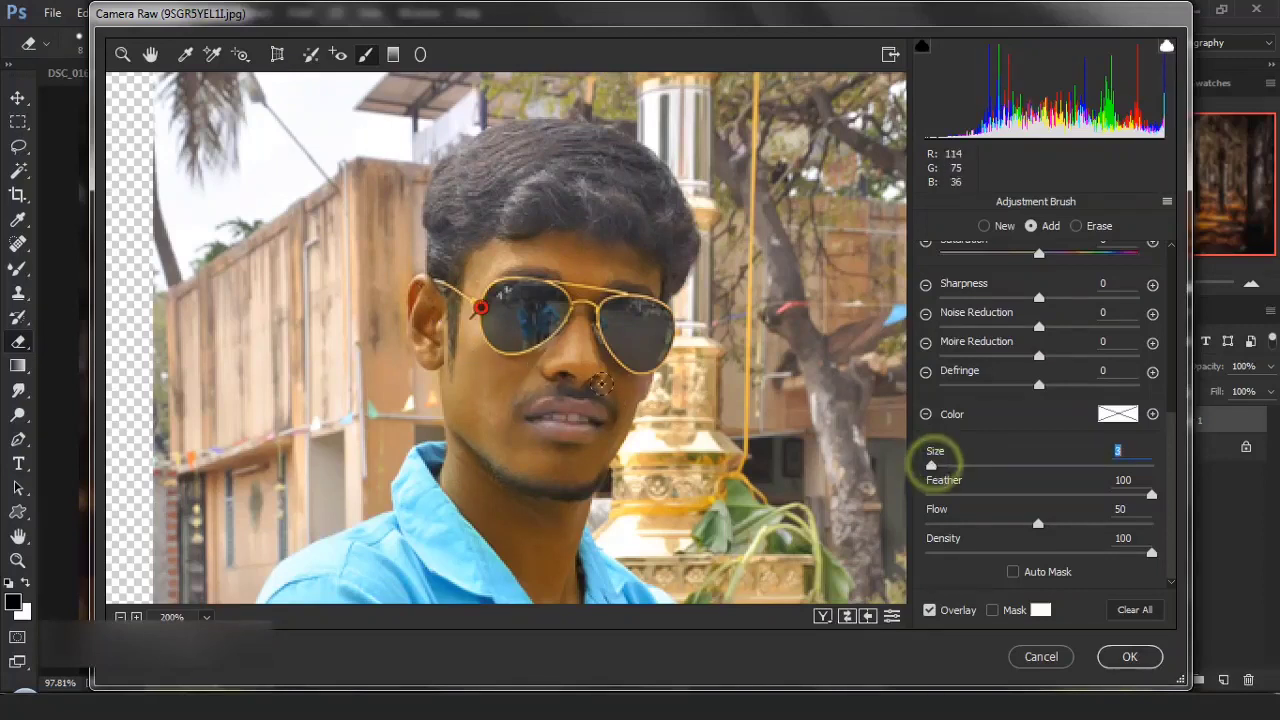
- Reset the skin brush adjustment's Temperature and Tint to 0 and set its Exposure to +0.70
scroll(1088, 340, up, 1)
scroll(1088, 340, up, 4)
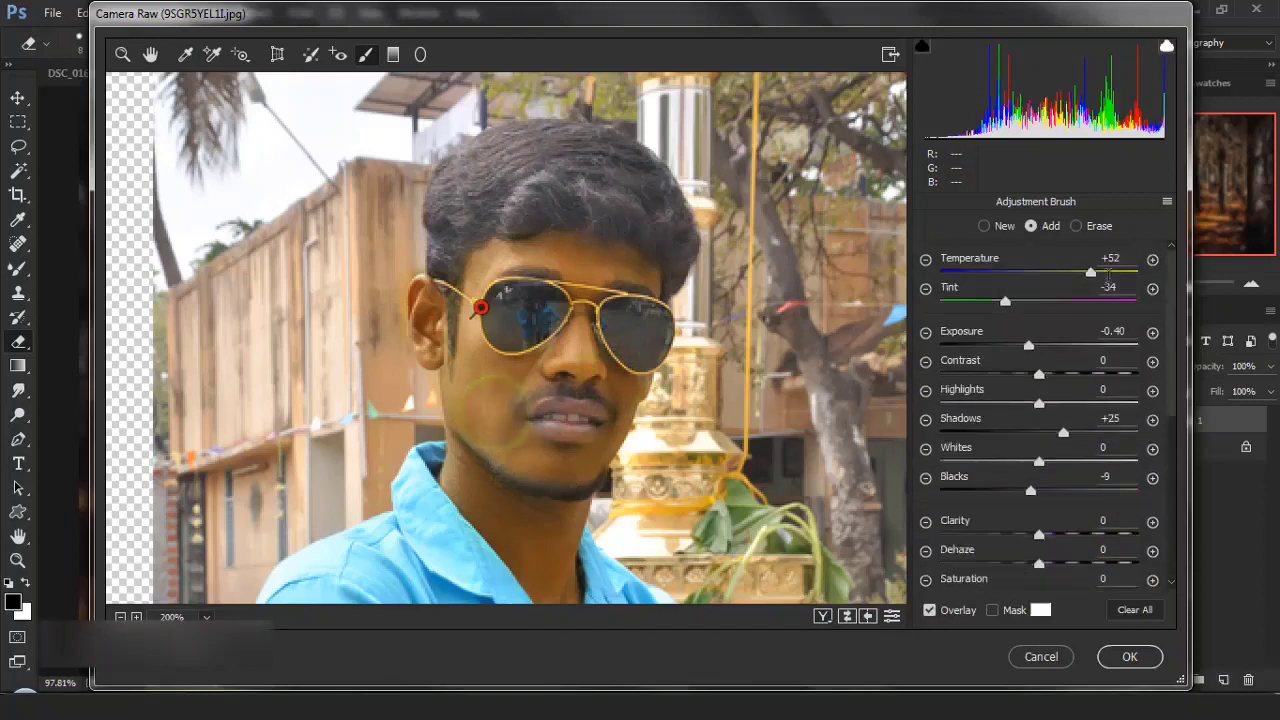
double_click(1087, 272)
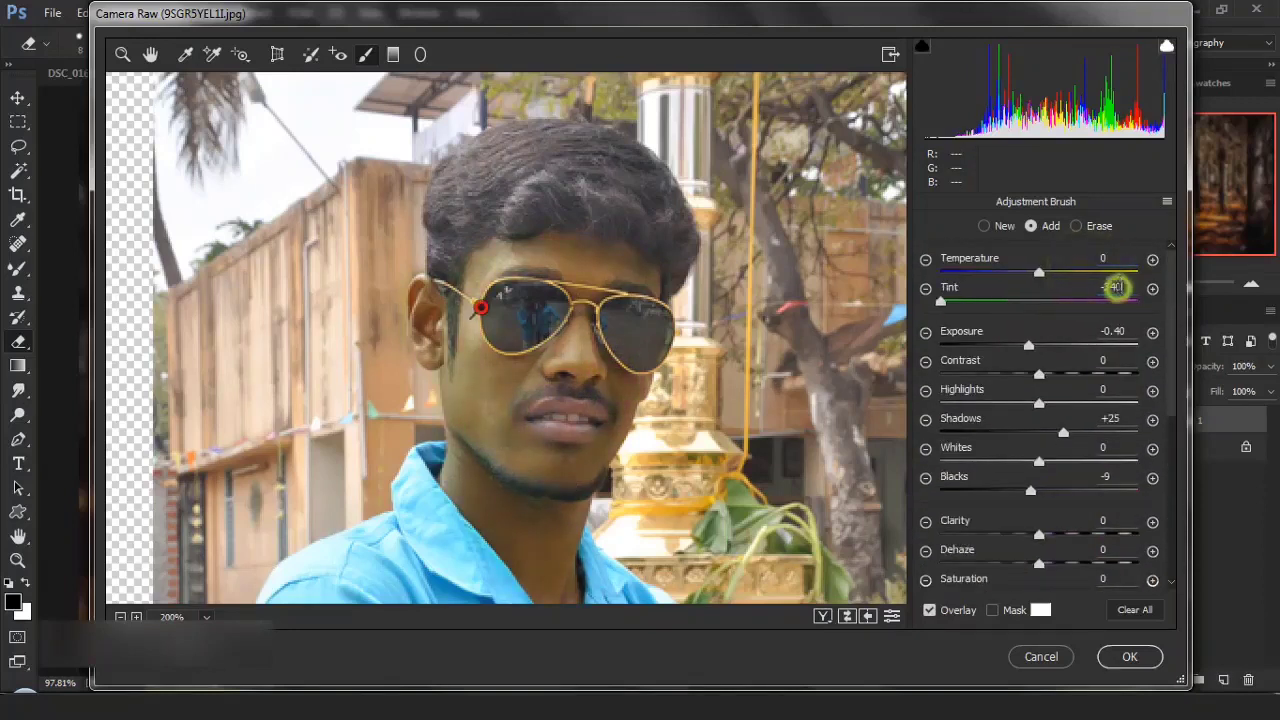
key(BackSpace)
key(BackSpace)
key(BackSpace)
key(BackSpace)
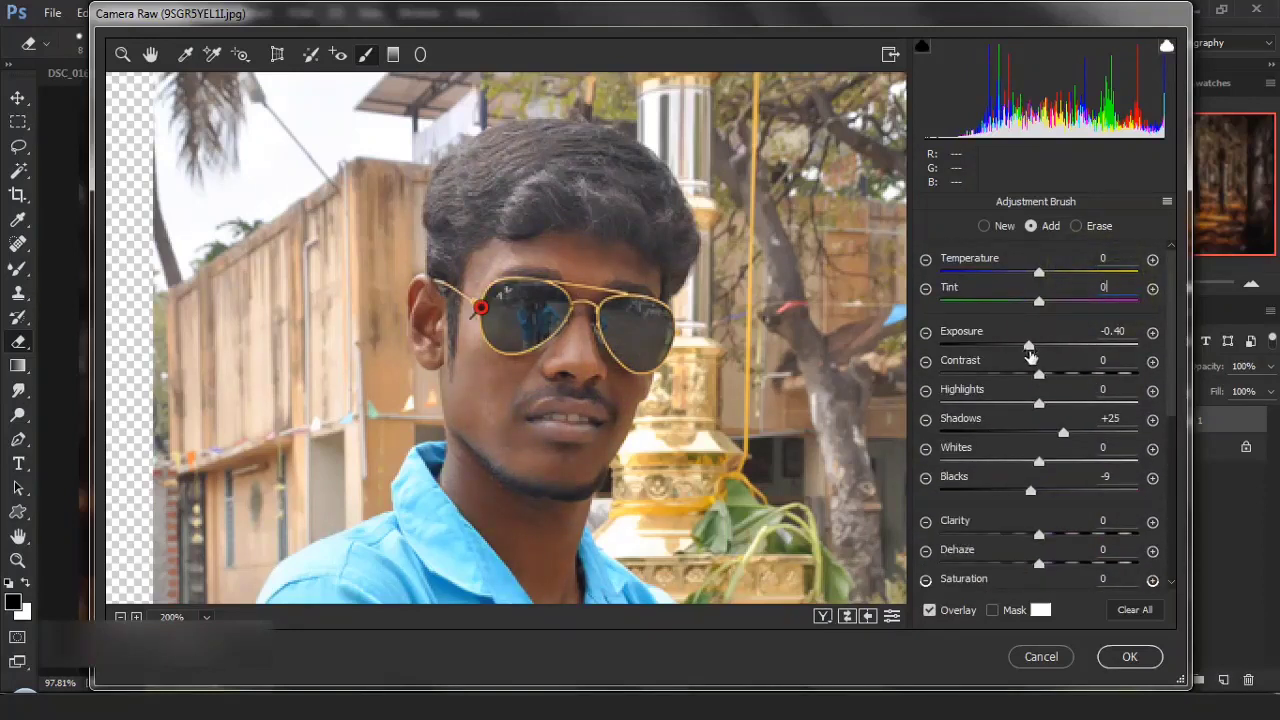
drag(1030, 350, 1055, 346)
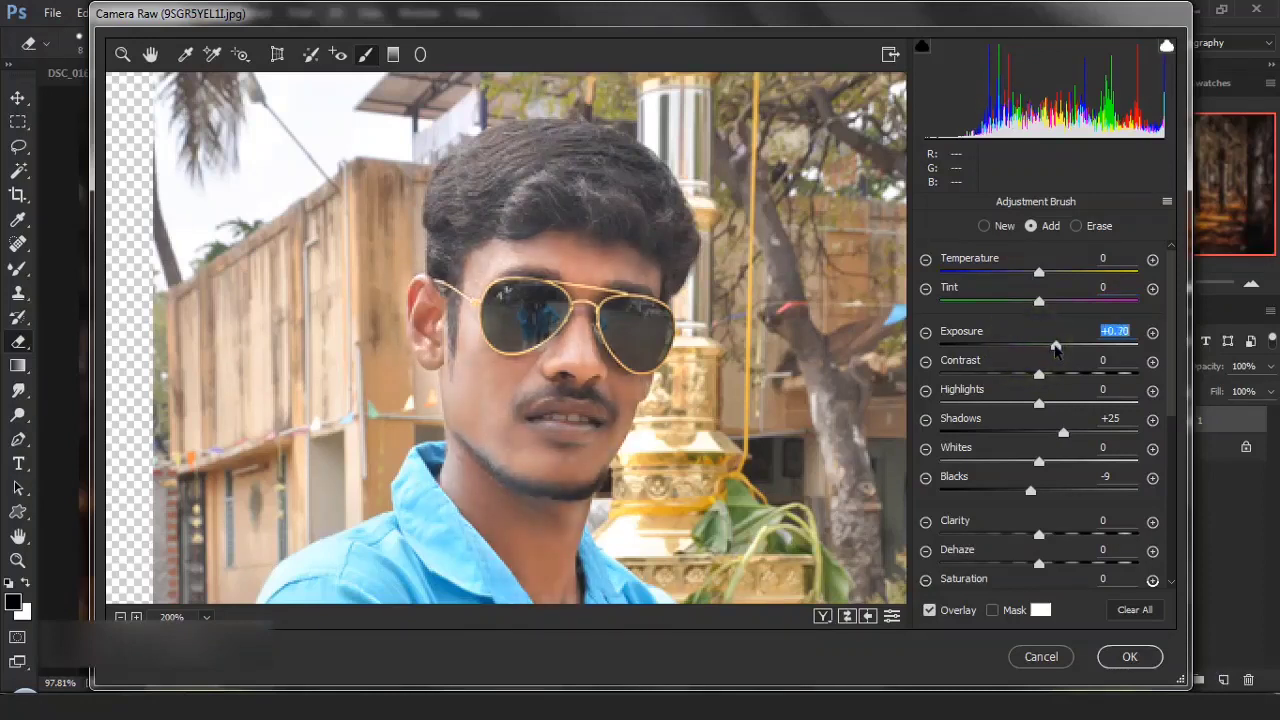
- Set the skin brush adjustment's Shadows to +1, Blacks to +3, Contrast to +7 and Highlights to +10
drag(1053, 430, 995, 437)
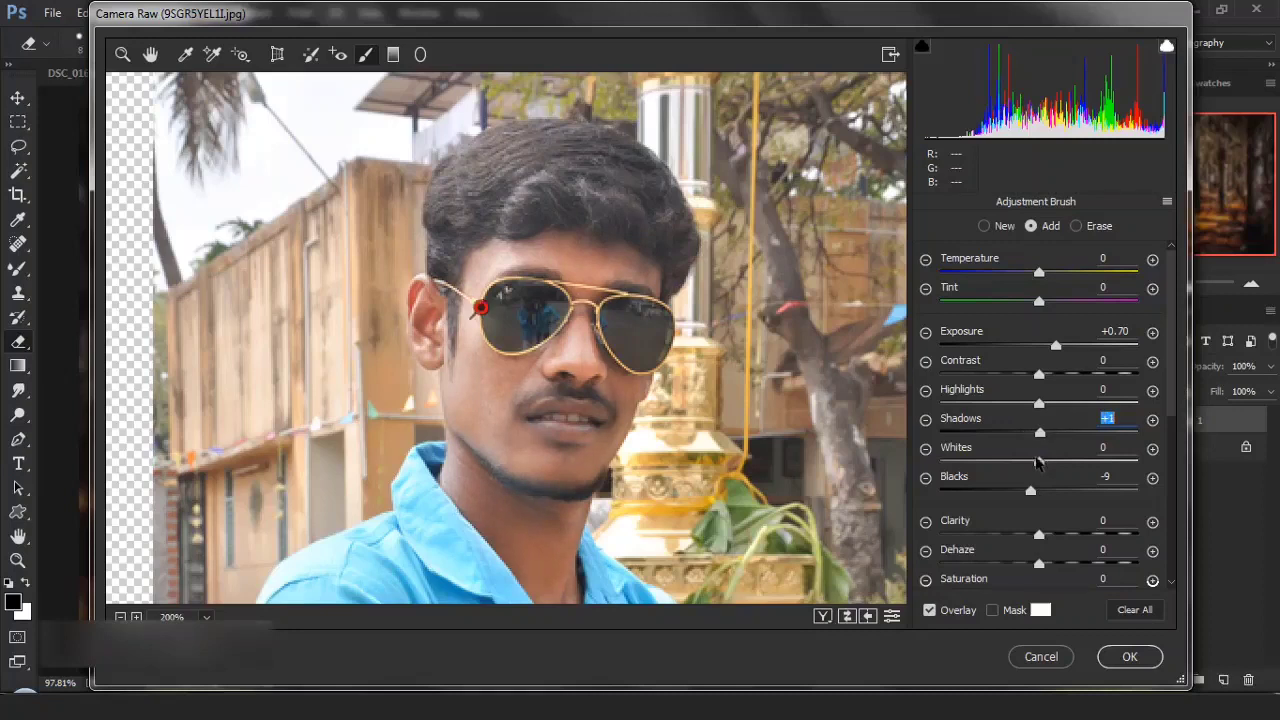
drag(1020, 495, 1042, 490)
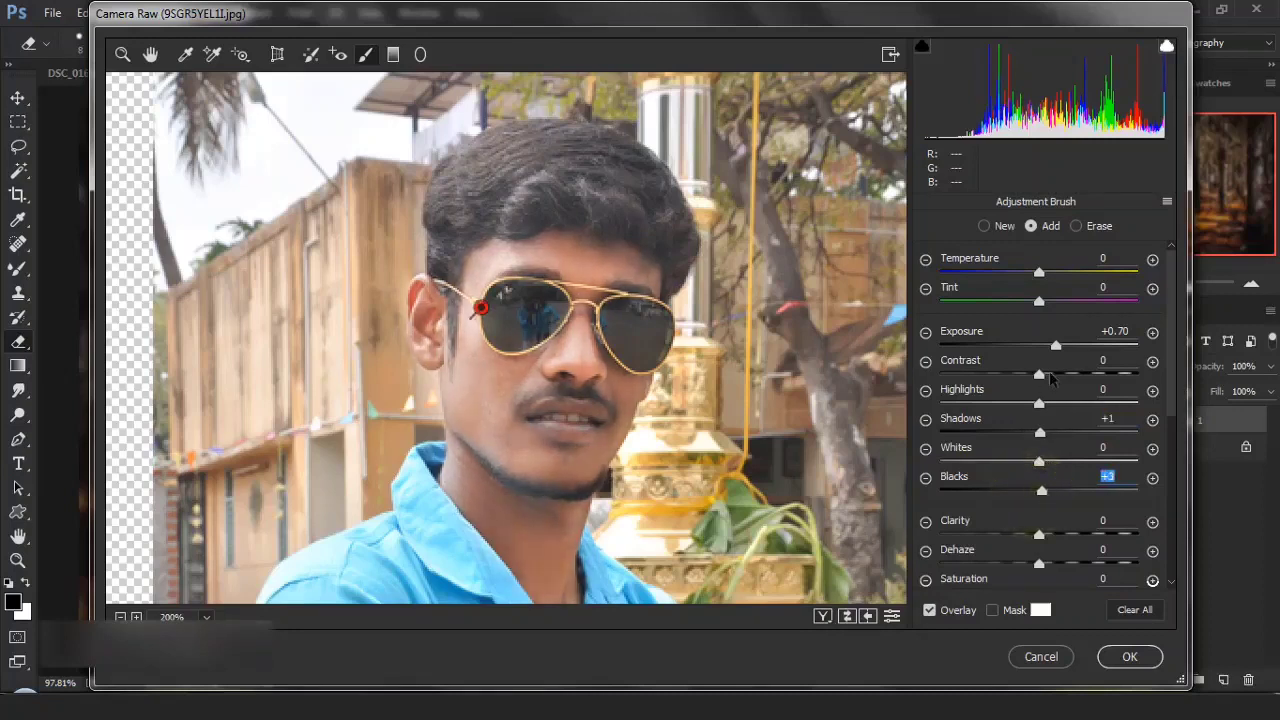
drag(1040, 374, 1049, 402)
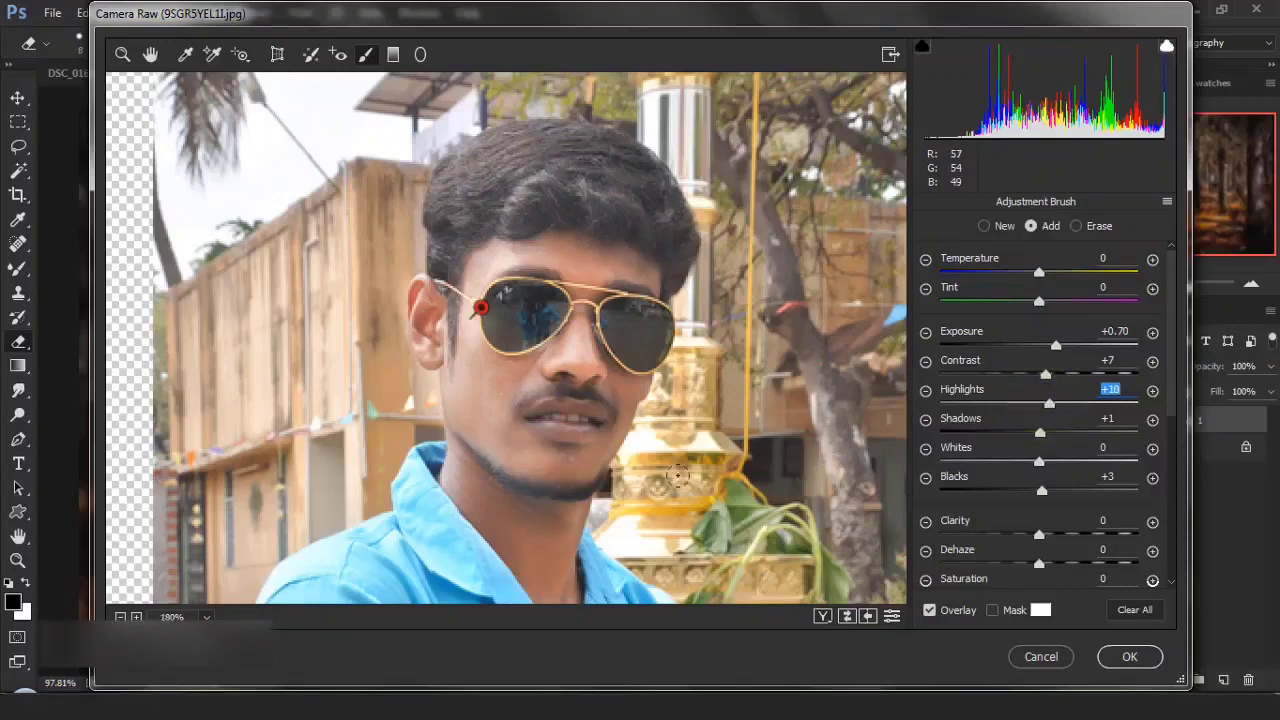
- Paint the hair, beard and moustache with a new Adjustment Brush adjustment at Exposure -0.40
scroll(568, 348, down, 1)
mouse_move(570, 204)
mouse_down()
mouse_move(516, 217)
mouse_move(570, 237)
mouse_move(484, 239)
mouse_up()
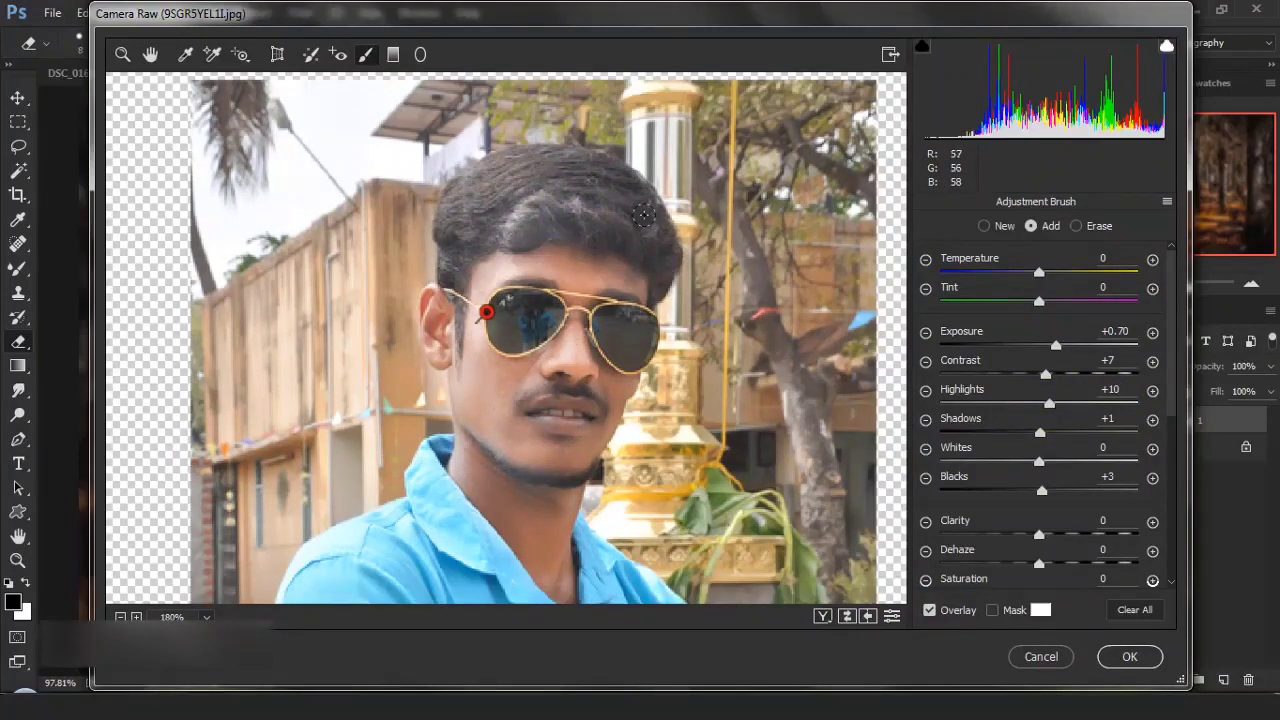
click(983, 226)
mouse_move(514, 200)
mouse_down()
mouse_move(652, 210)
mouse_move(581, 157)
mouse_move(449, 207)
mouse_move(454, 300)
mouse_up()
mouse_move(467, 232)
mouse_down()
mouse_move(500, 165)
mouse_move(546, 193)
mouse_up()
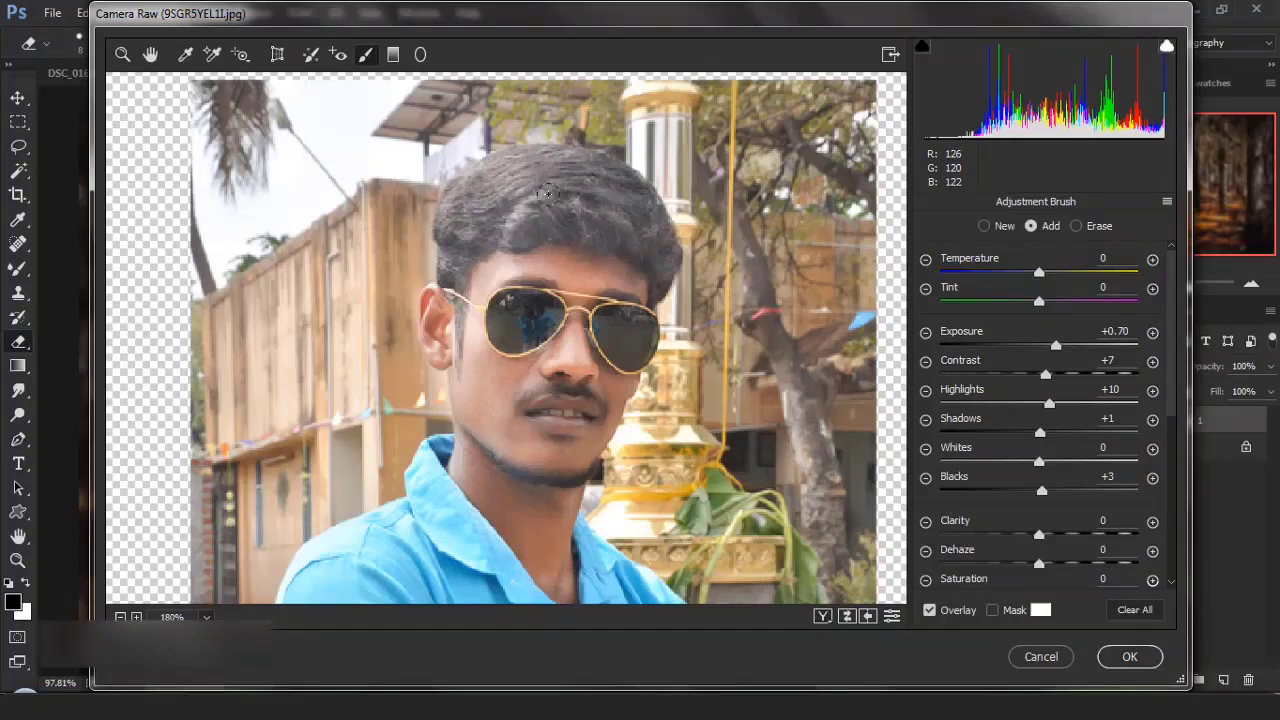
drag(588, 478, 514, 466)
mouse_move(527, 402)
mouse_down()
mouse_move(560, 384)
mouse_move(597, 398)
mouse_up()
drag(1056, 345, 1029, 353)
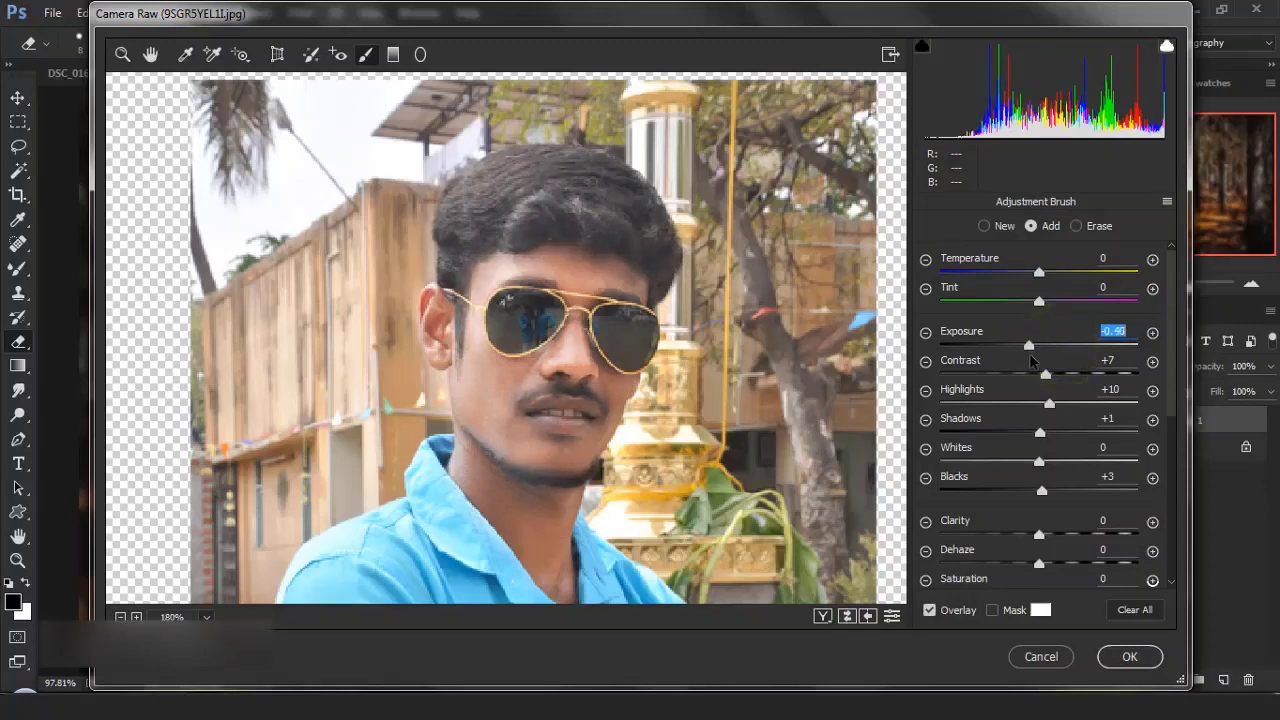
- Set Highlights to +34 and the skin adjustment's Exposure to +0.60, and apply the Camera Raw Filter
mouse_move(1049, 403)
mouse_down()
mouse_move(997, 413)
mouse_move(1038, 432)
mouse_move(1013, 432)
mouse_move(1072, 404)
mouse_up()
click(486, 312)
drag(1056, 345, 1056, 352)
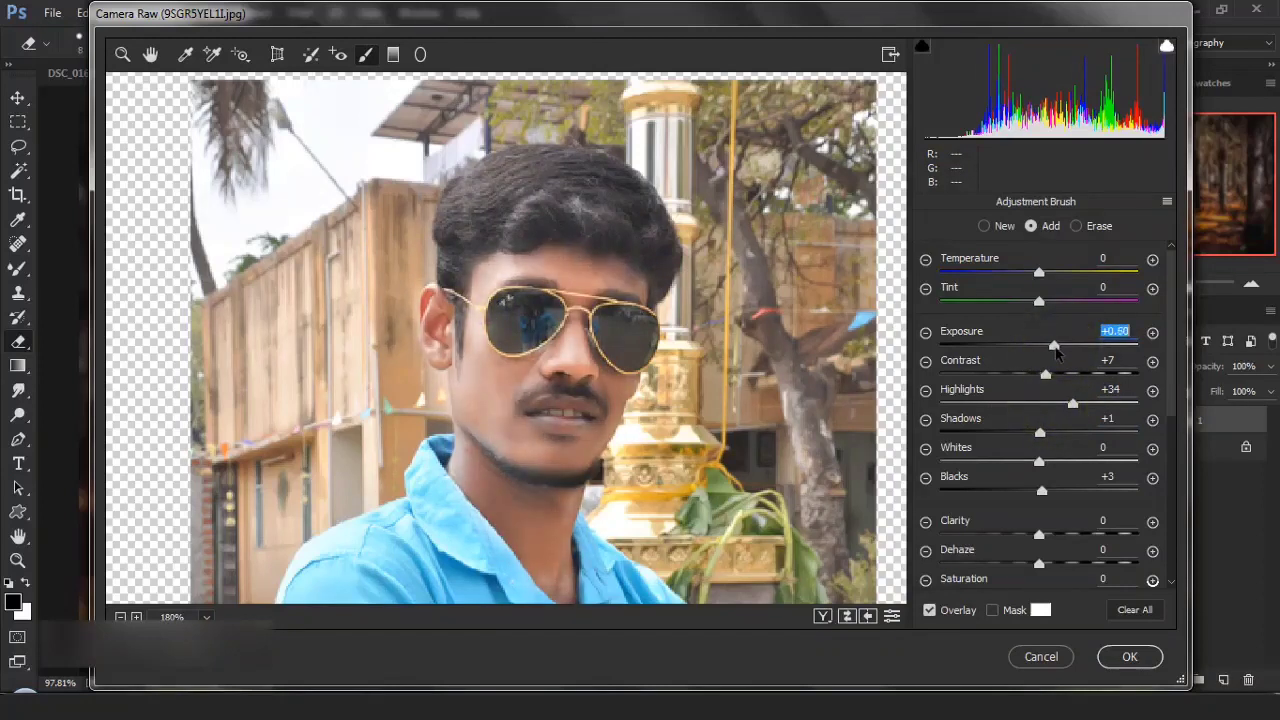
click(1129, 656)
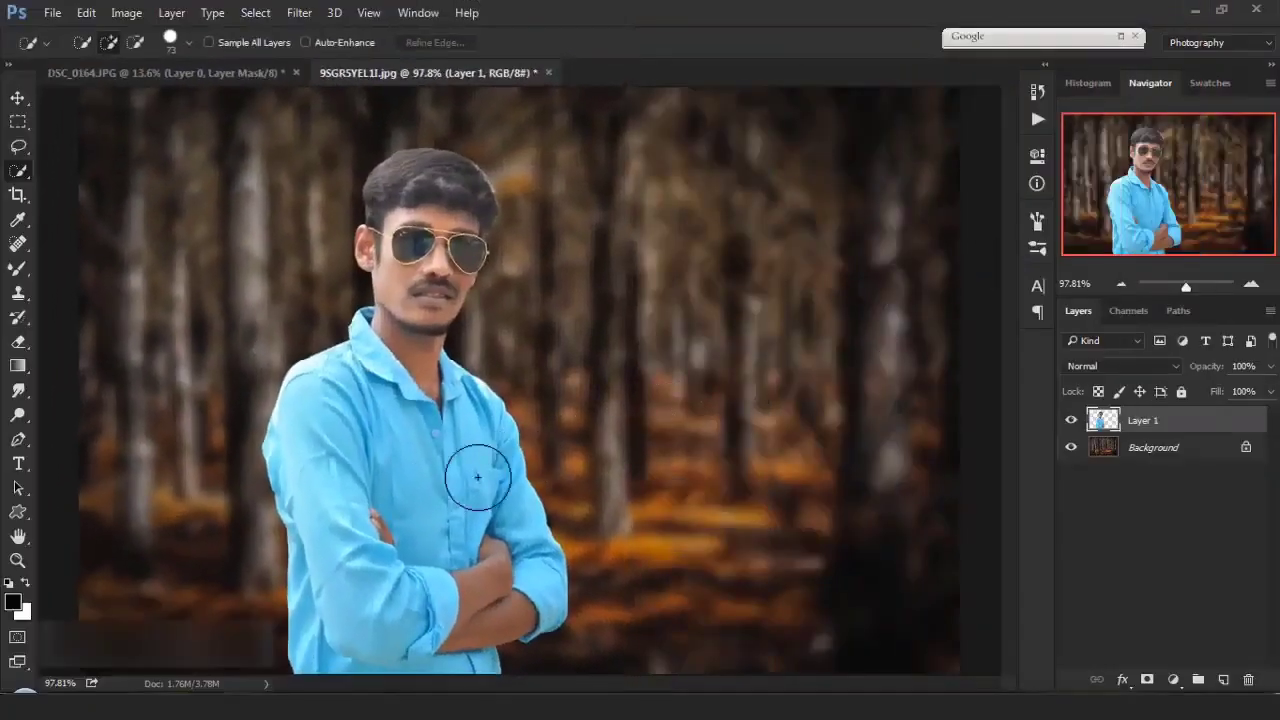
- Select the front, collar and far sleeve of the blue shirt with the Quick Selection tool at brush size 35
scroll(395, 474, up, 2)
scroll(395, 474, up, 1)
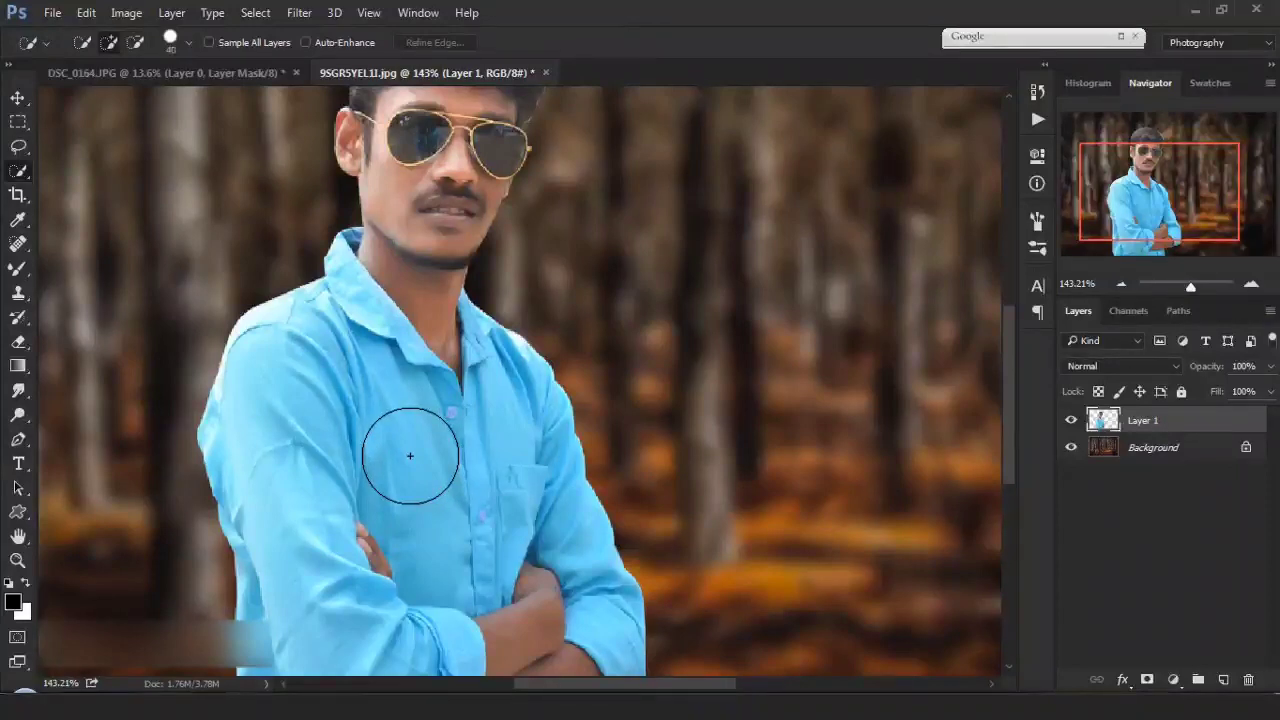
key(bracketleft)
key(bracketleft)
drag(369, 379, 414, 429)
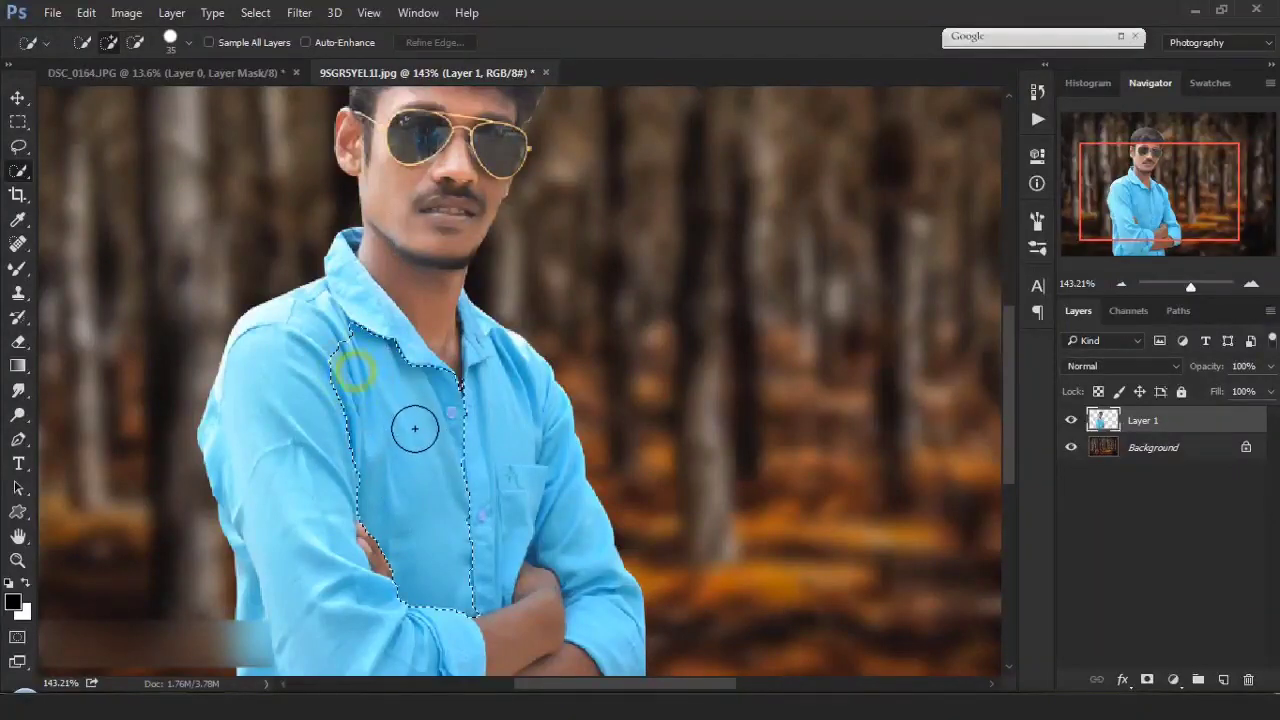
click(348, 315)
click(511, 410)
click(550, 512)
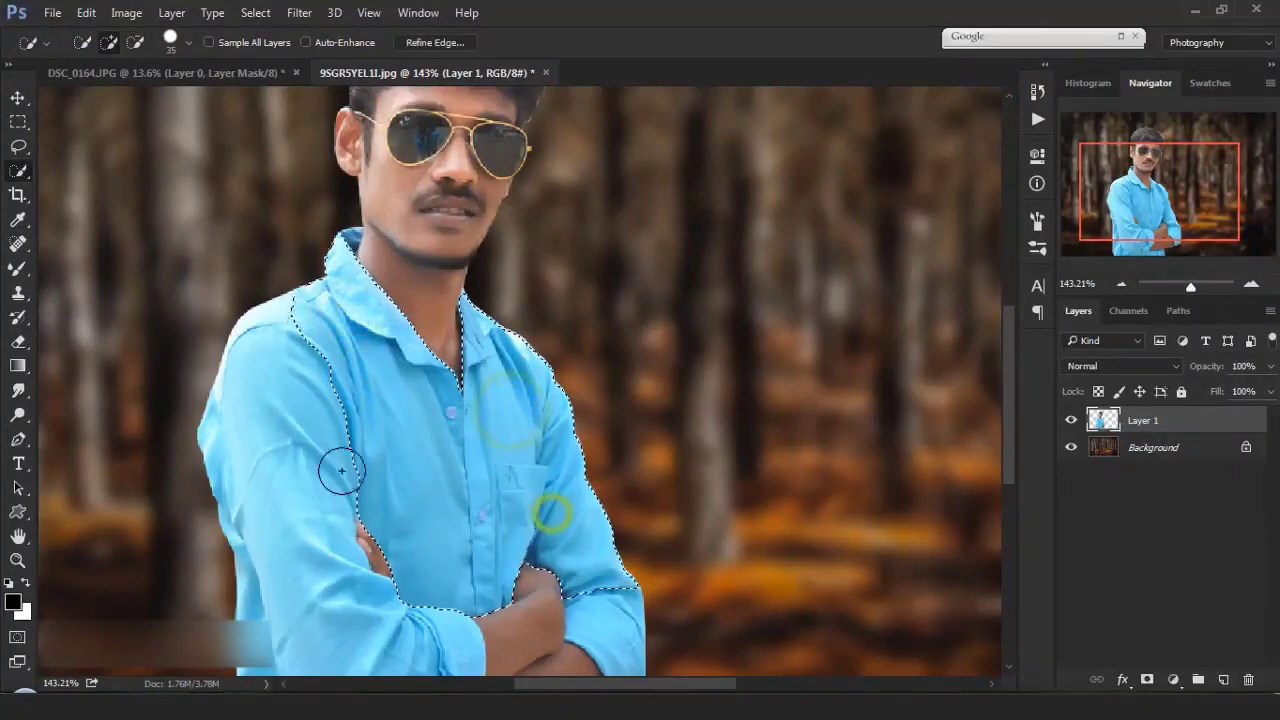
- Extend the shirt selection over the near sleeve and the fabric below the crossed arms, undoing the stray last stroke
click(270, 408)
click(296, 530)
mouse_move(326, 526)
mouse_down()
mouse_move(357, 264)
mouse_move(502, 332)
mouse_up()
click(651, 366)
scroll(508, 395, up, 3)
scroll(508, 395, up, 4)
drag(557, 408, 327, 138)
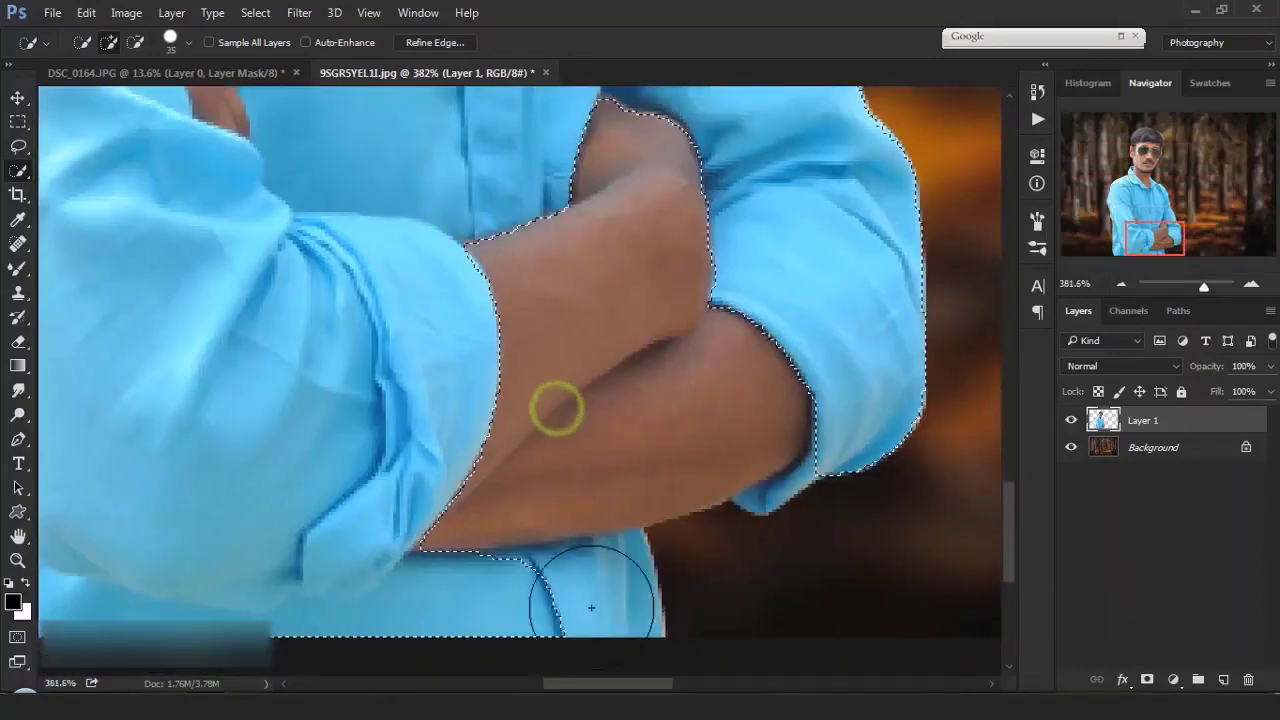
click(593, 615)
key(ctrl+z)
- Reduce the Quick Selection brush size and add the remaining shirt hem and far cuff edge to the selection
key(bracketleft)
key(bracketleft)
key(bracketleft)
key(bracketleft)
key(bracketleft)
key(bracketleft)
key(bracketleft)
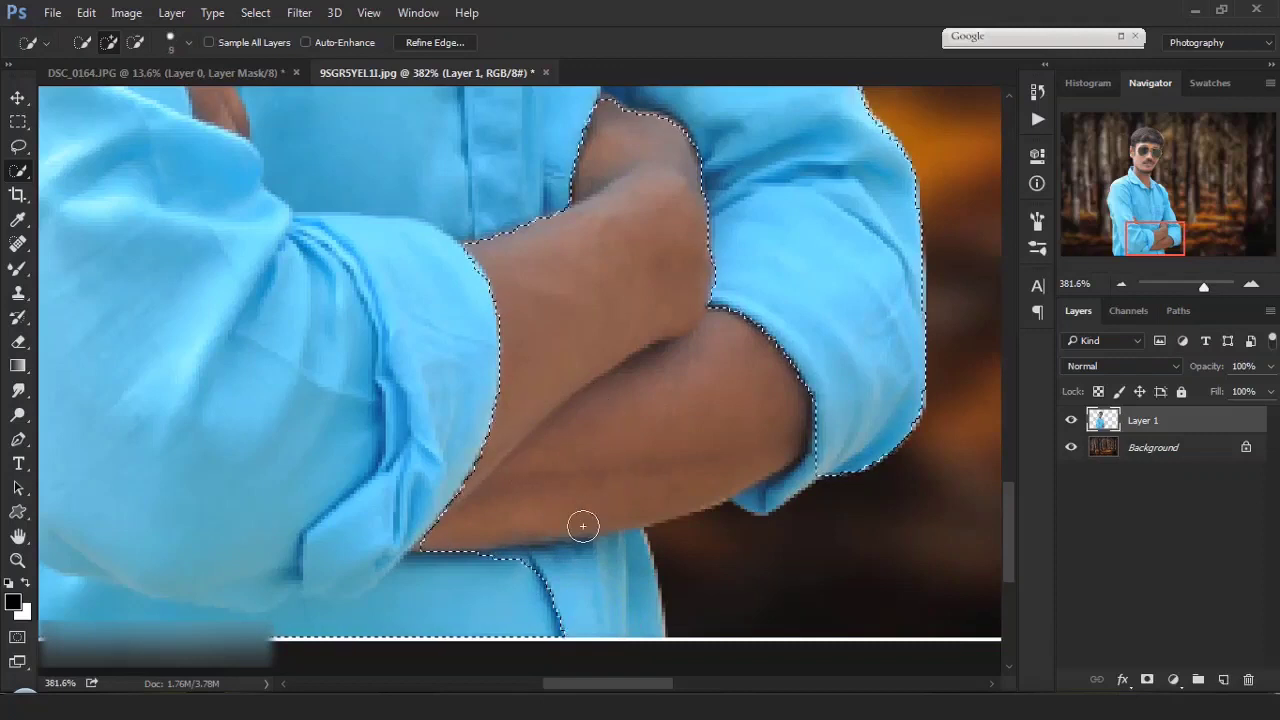
drag(573, 436, 553, 306)
mouse_move(468, 437)
mouse_down()
mouse_move(517, 446)
mouse_move(651, 386)
mouse_move(720, 340)
mouse_move(712, 328)
mouse_up()
click(603, 163)
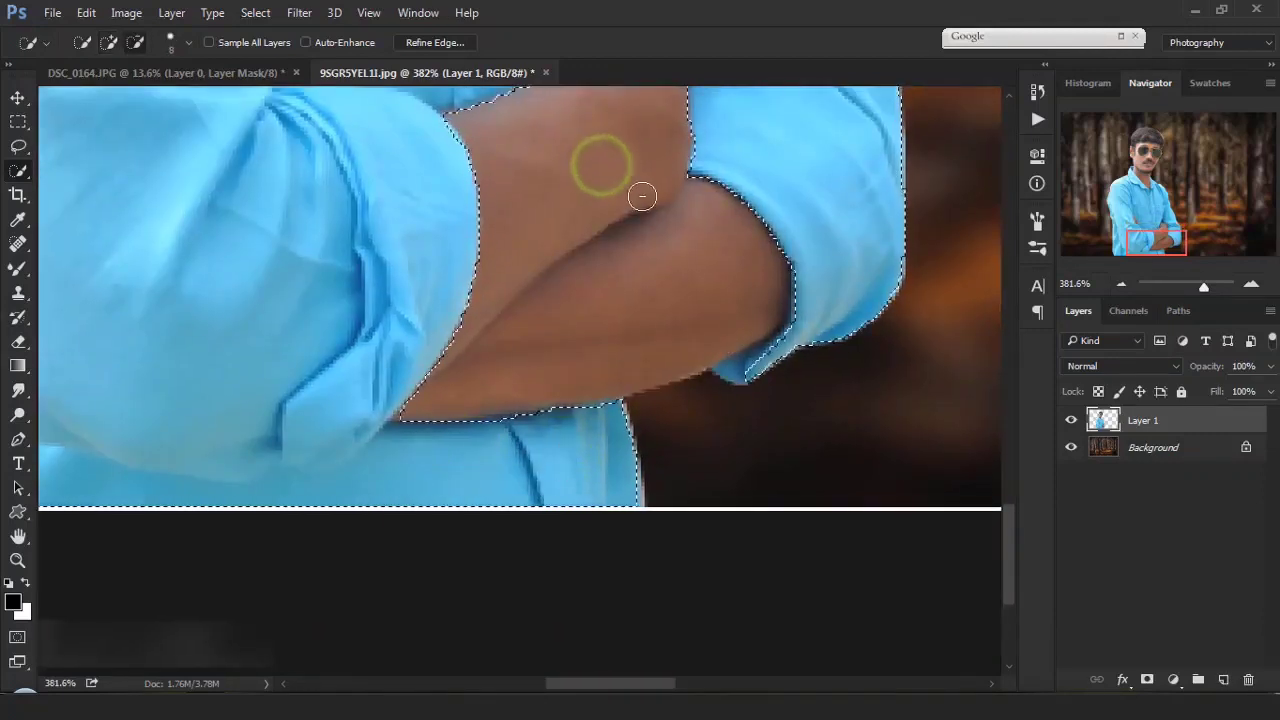
click(745, 378)
click(728, 380)
- Subtract the fingers tucked beside the near sleeve from the shirt selection
drag(820, 240, 870, 437)
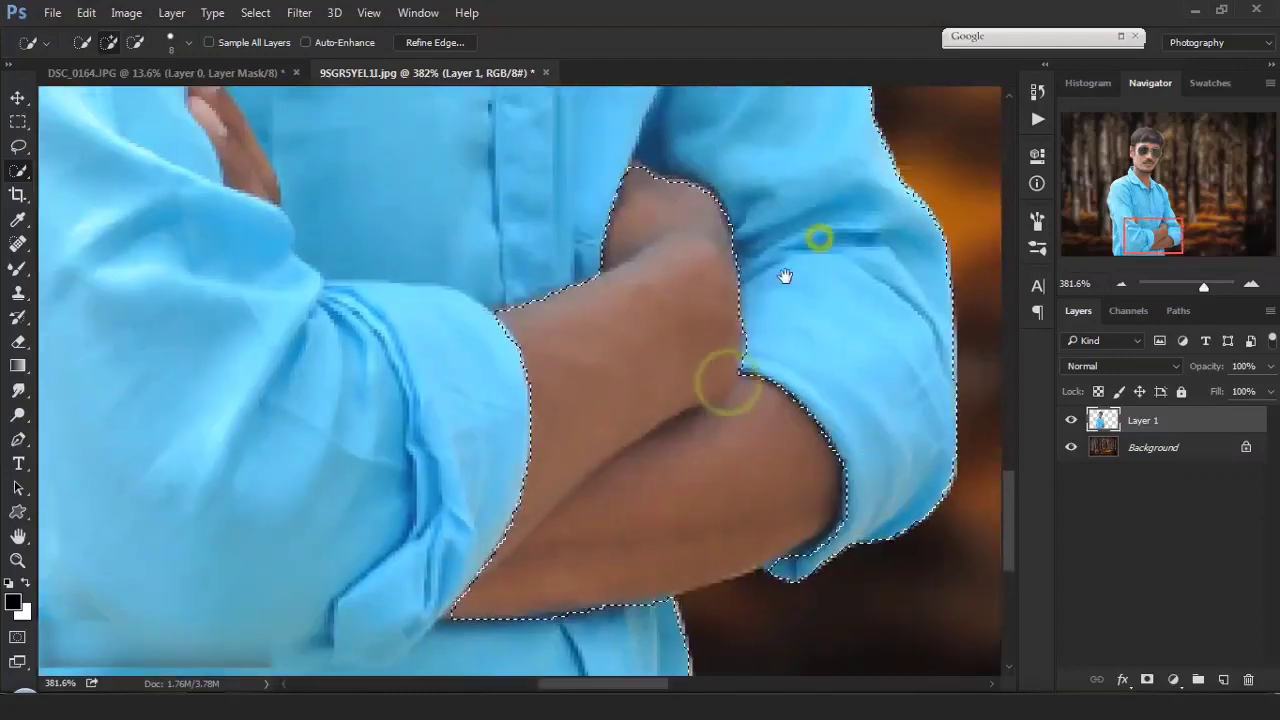
drag(771, 256, 817, 372)
click(274, 241)
alt+click(286, 262)
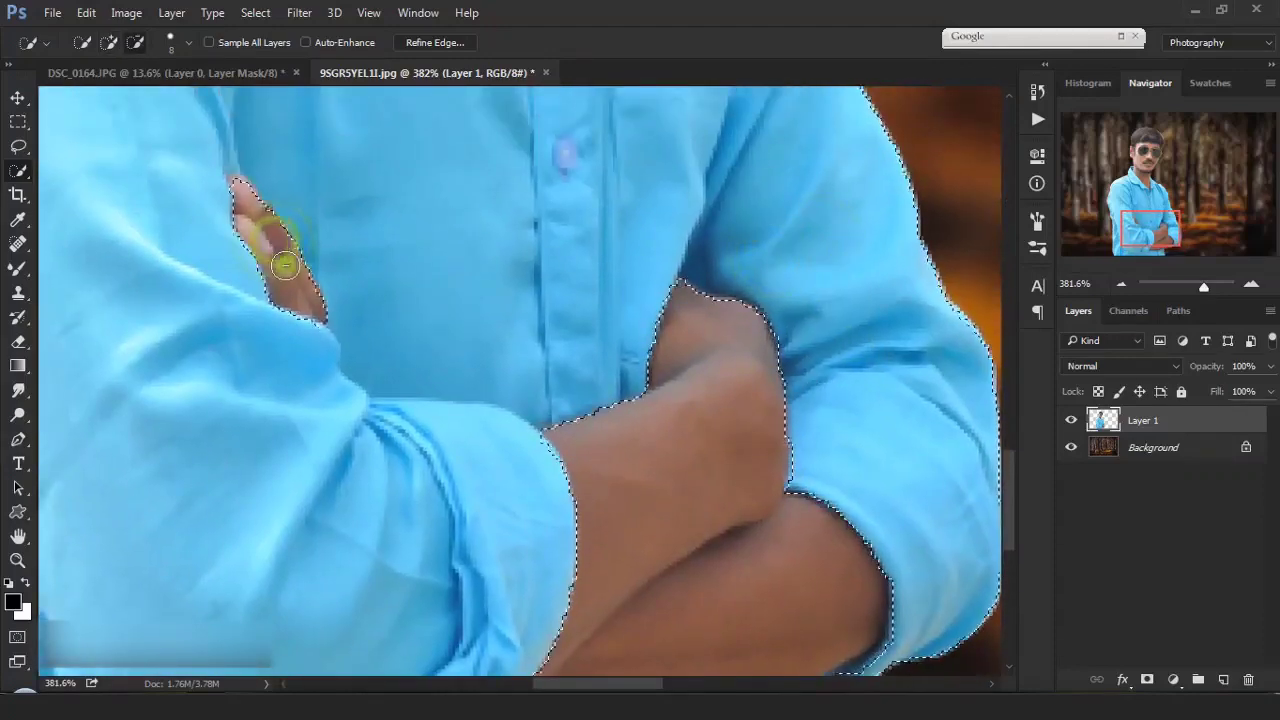
- Cover the selected shirt area on a new layer above Layer 1 with solid brown
scroll(417, 323, down, 4)
drag(443, 305, 516, 457)
scroll(529, 409, up, 5)
scroll(537, 409, up, 2)
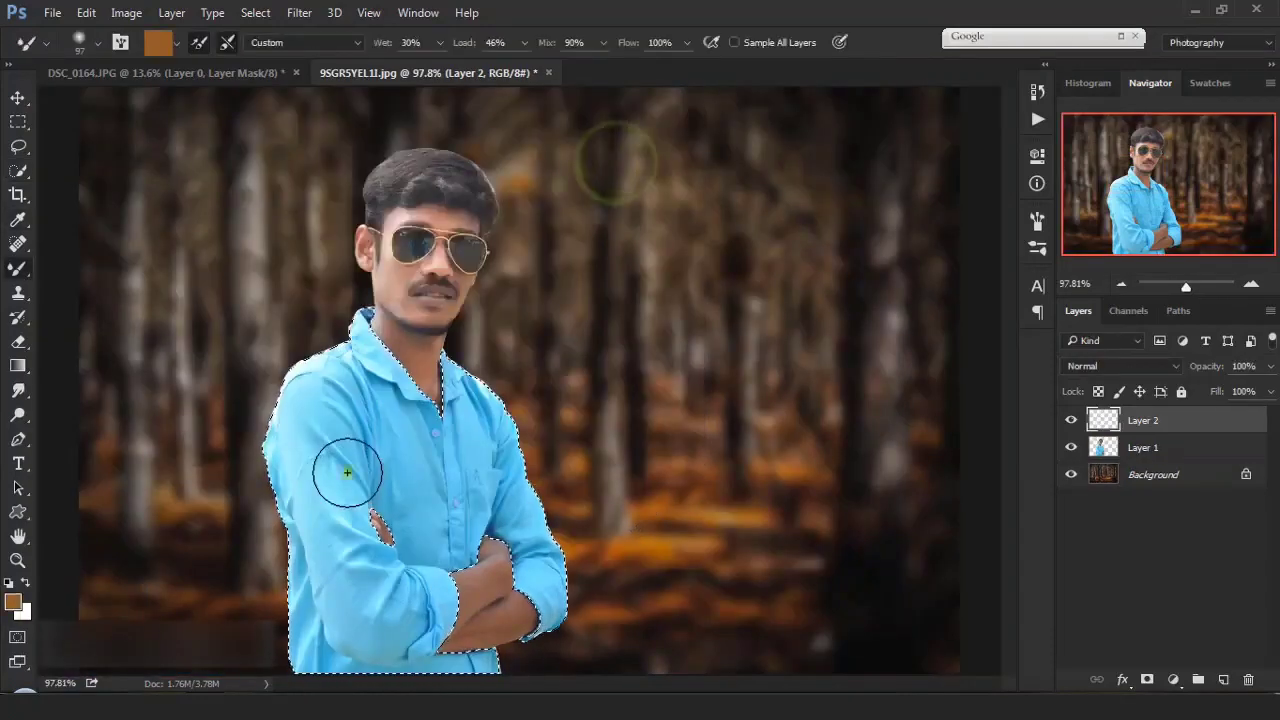
key(alt+BackSpace)
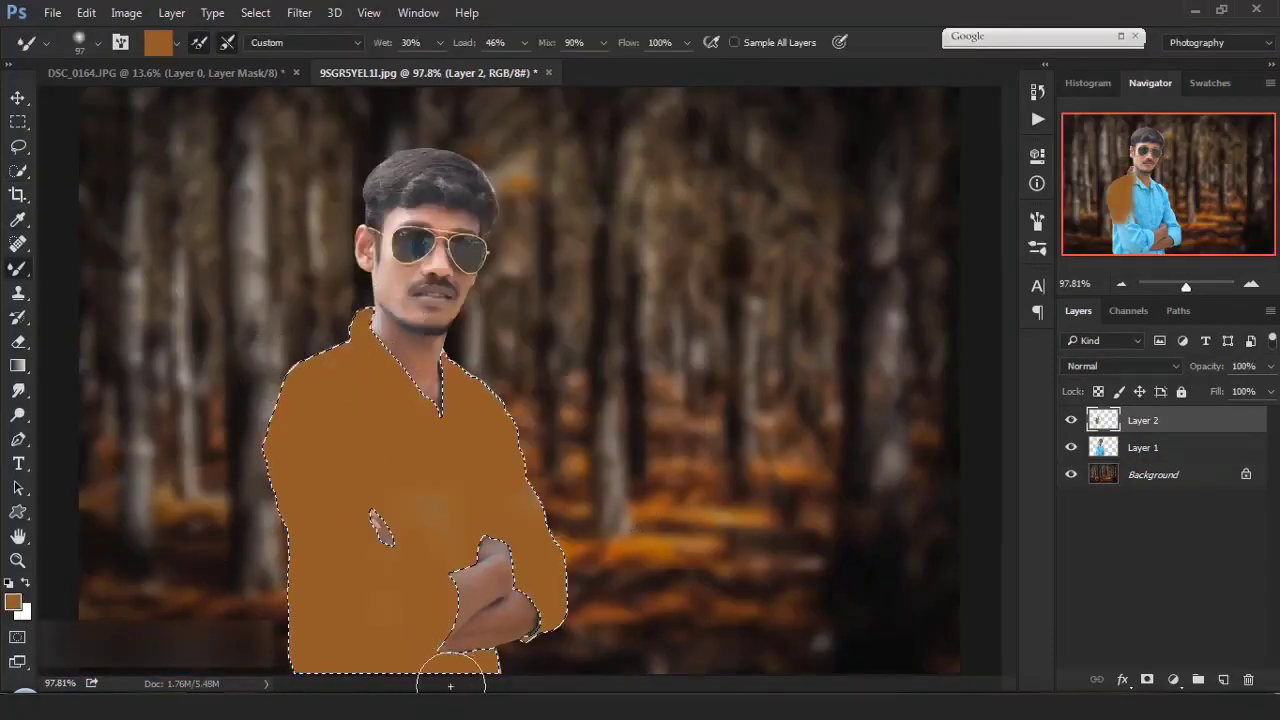
drag(495, 630, 463, 526)
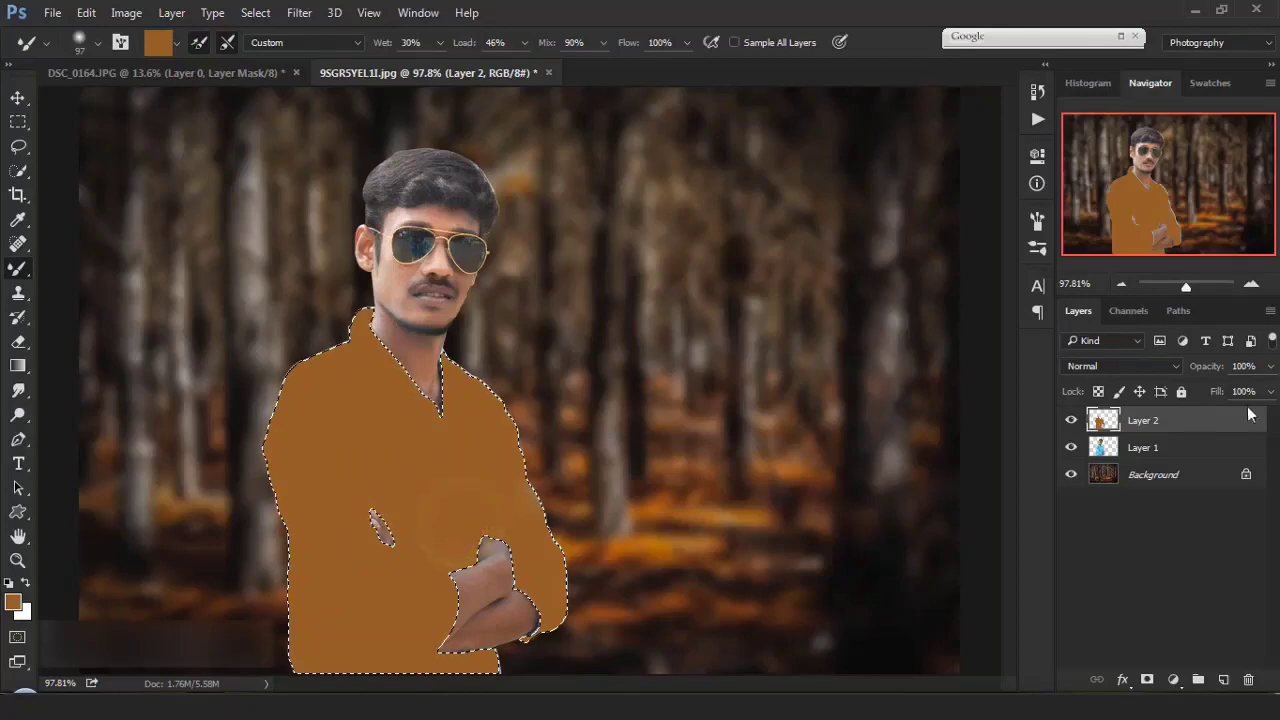
- Set Layer 2's blend mode to Color and clear the shirt selection
click(1174, 365)
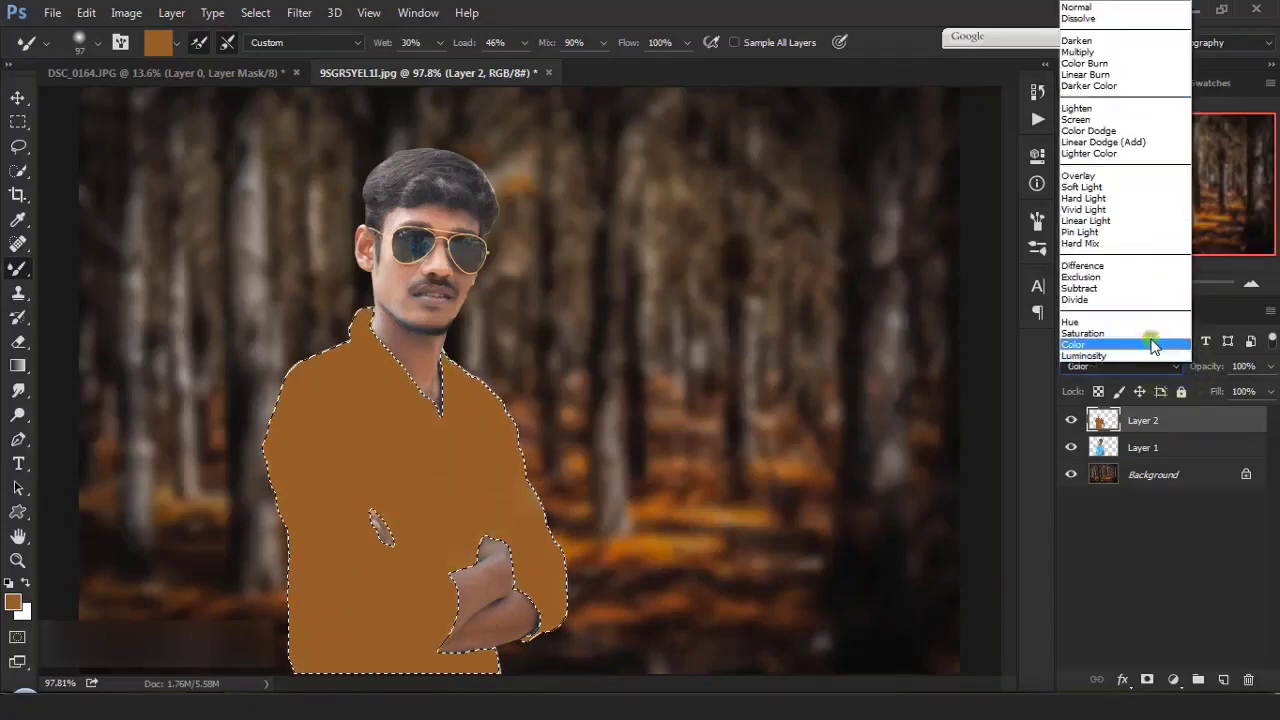
click(1151, 339)
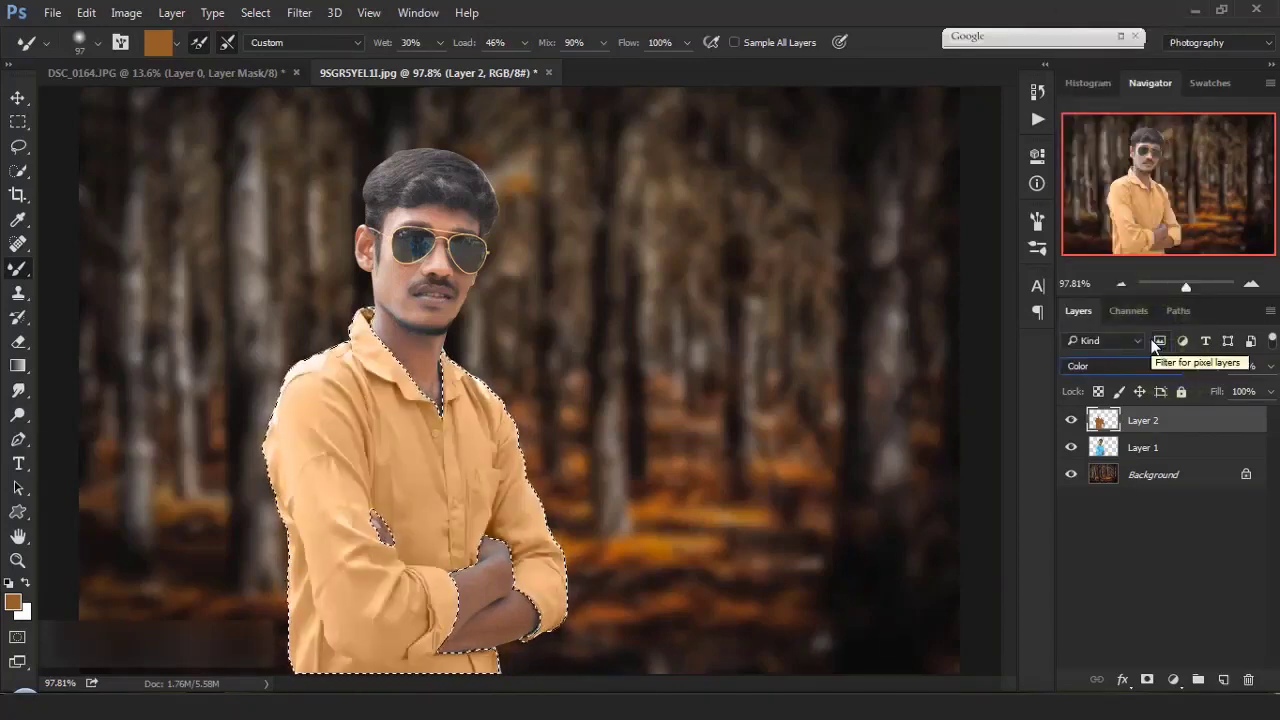
key(ctrl+d)
scroll(429, 451, up, 14)
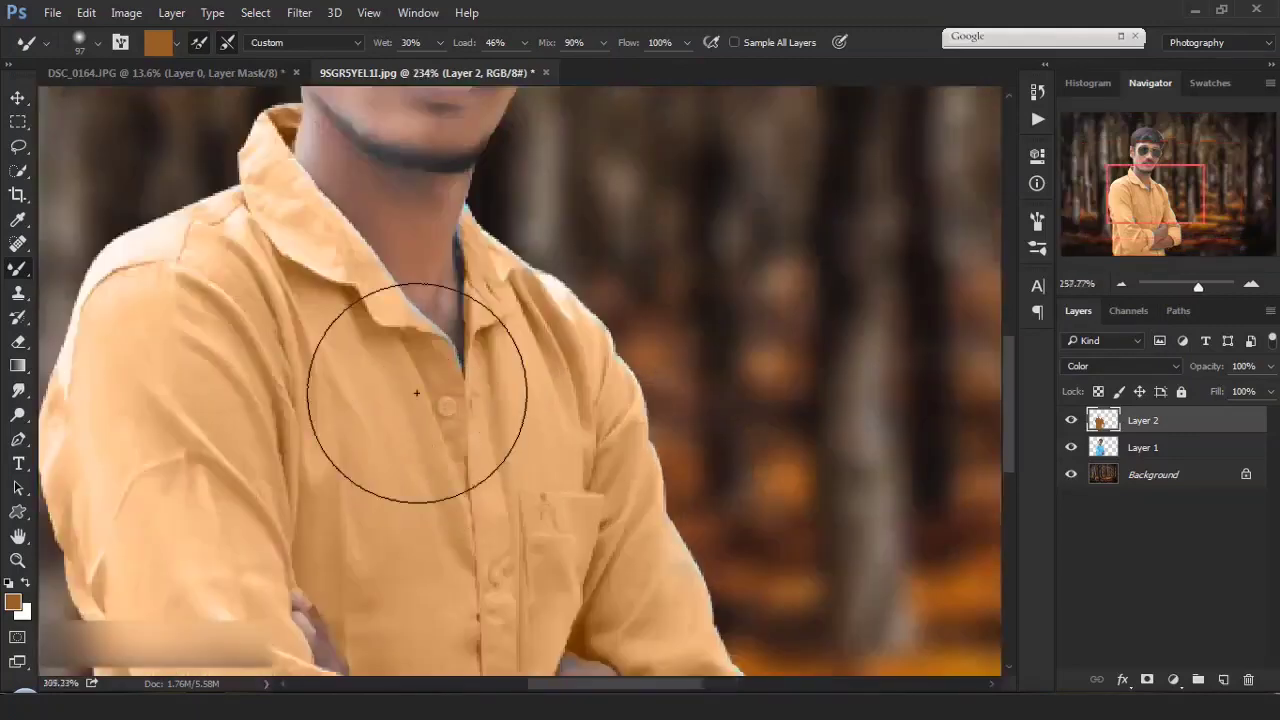
drag(412, 380, 500, 612)
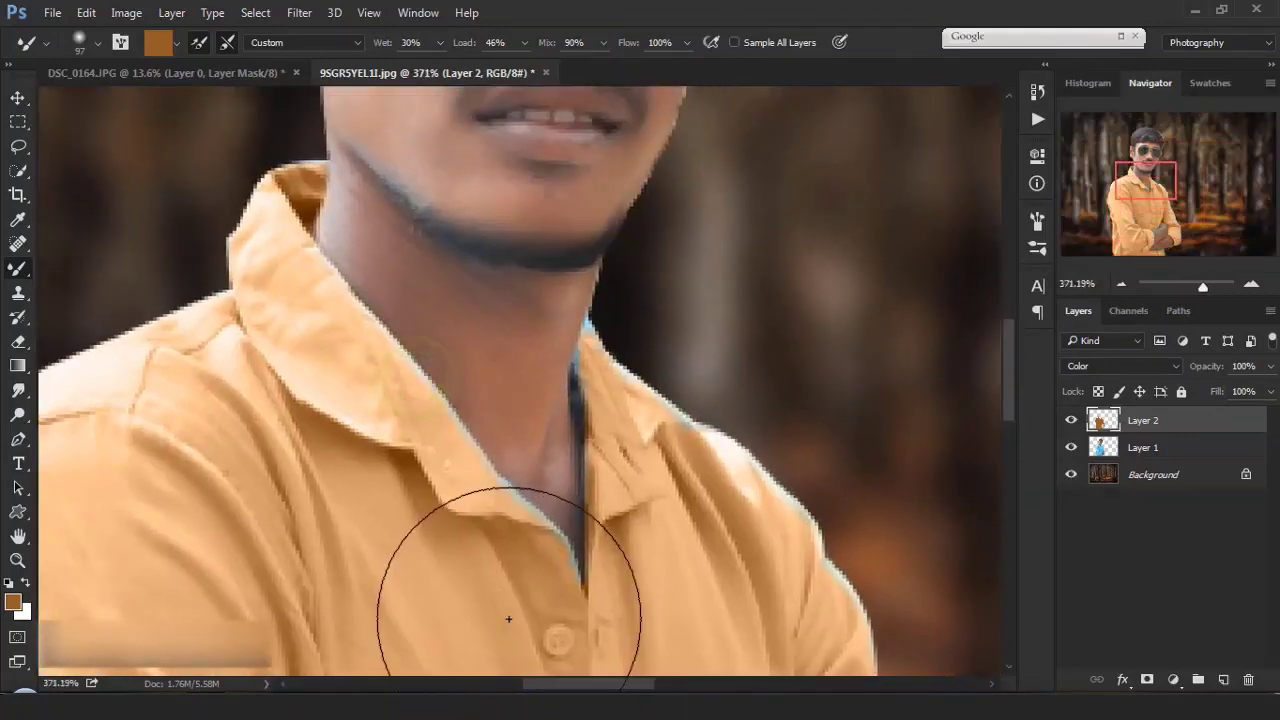
key(ctrl+0)
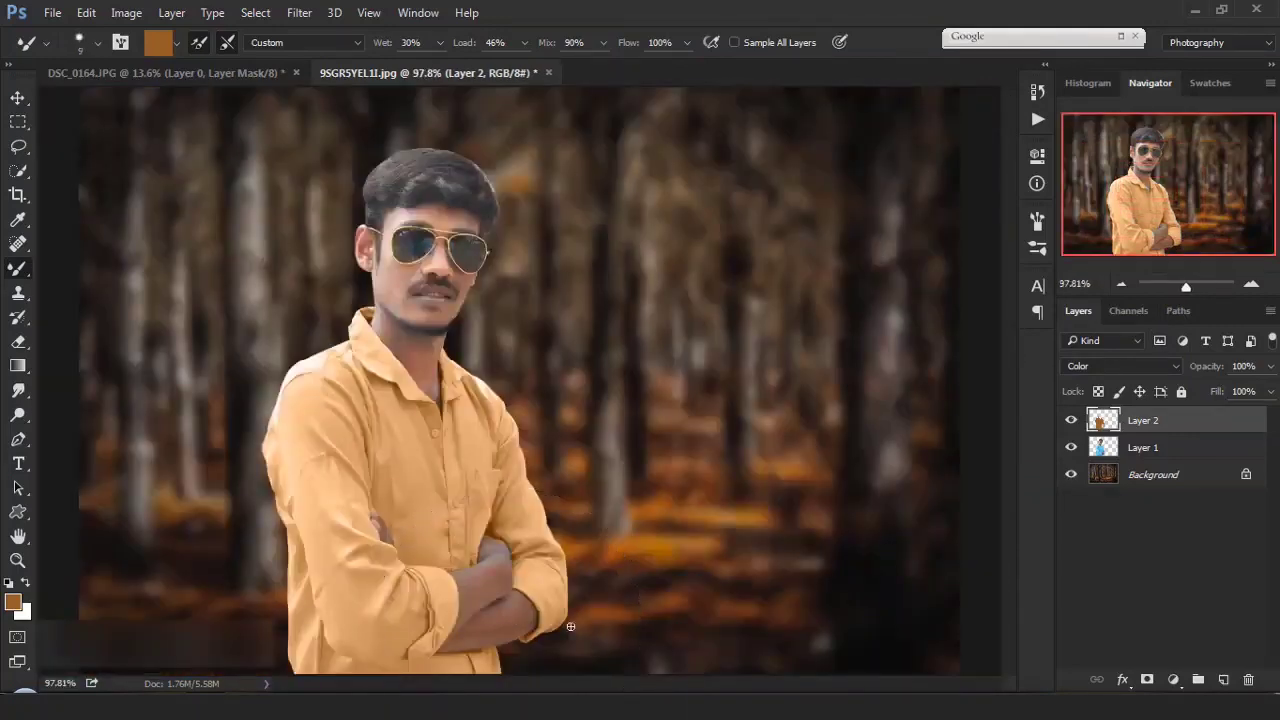
- Add a Selective Color adjustment clipped to Layer 2, set the Reds' Cyan to -92% and adjust their Magenta
click(1175, 680)
click(1171, 662)
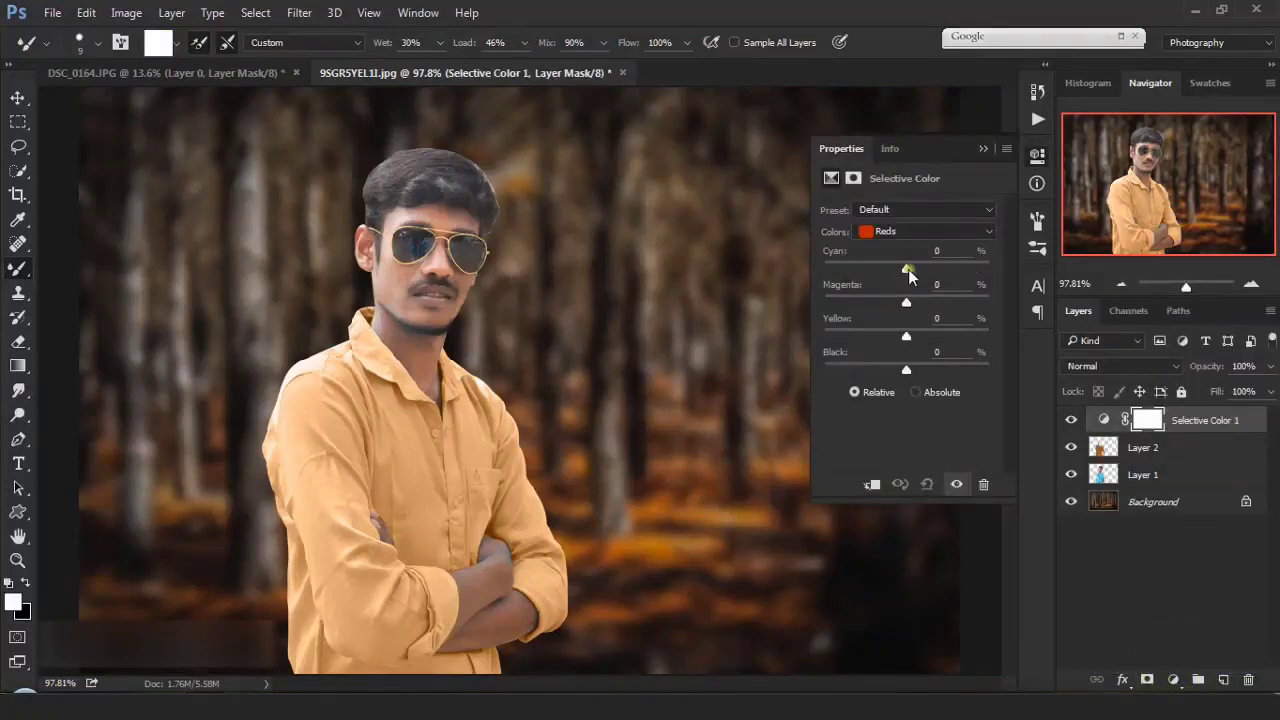
drag(908, 270, 830, 270)
click(870, 487)
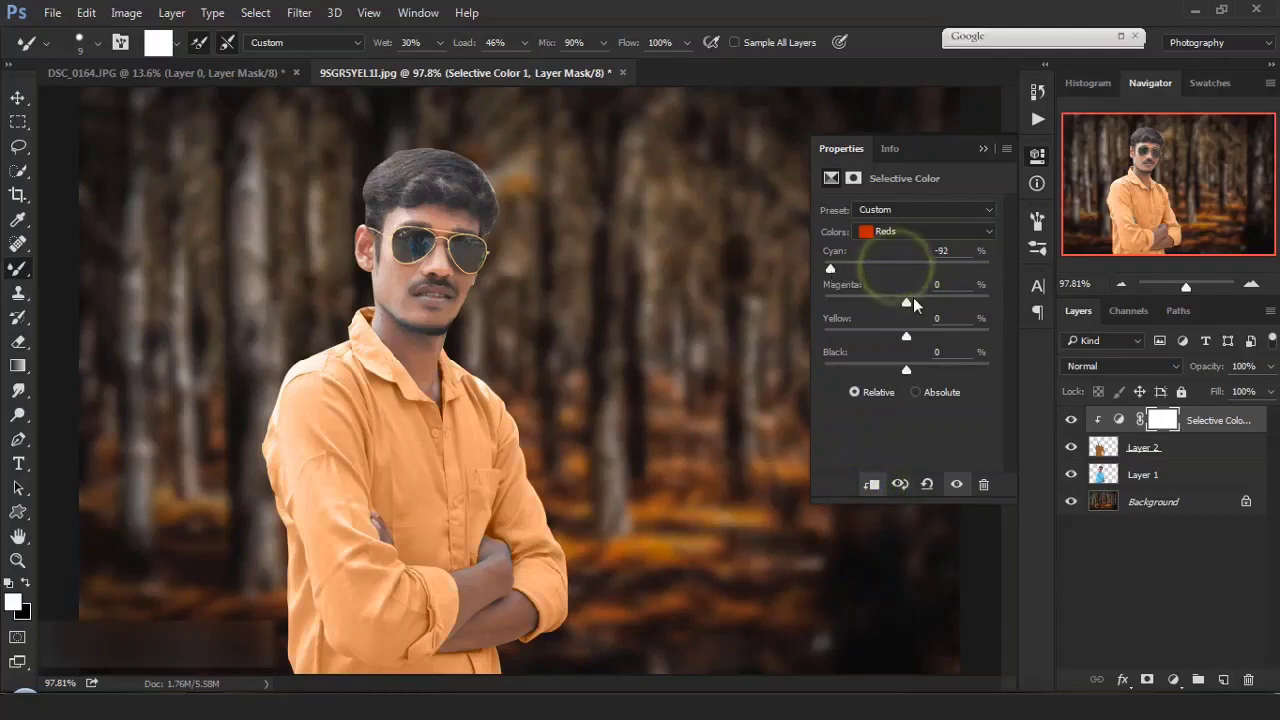
drag(921, 305, 903, 290)
- Adjust the Magenta of the Yellows in the Selective Color layer and set the Blacks' Cyan to +100%
click(916, 231)
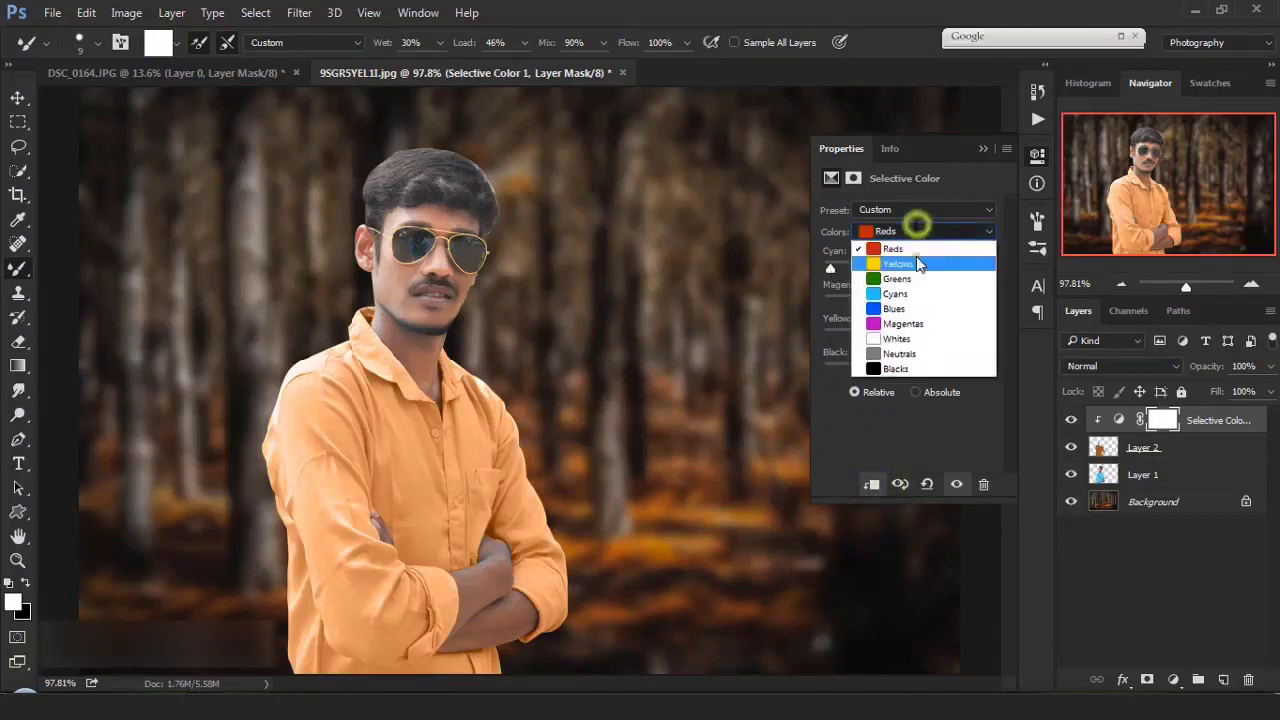
click(916, 256)
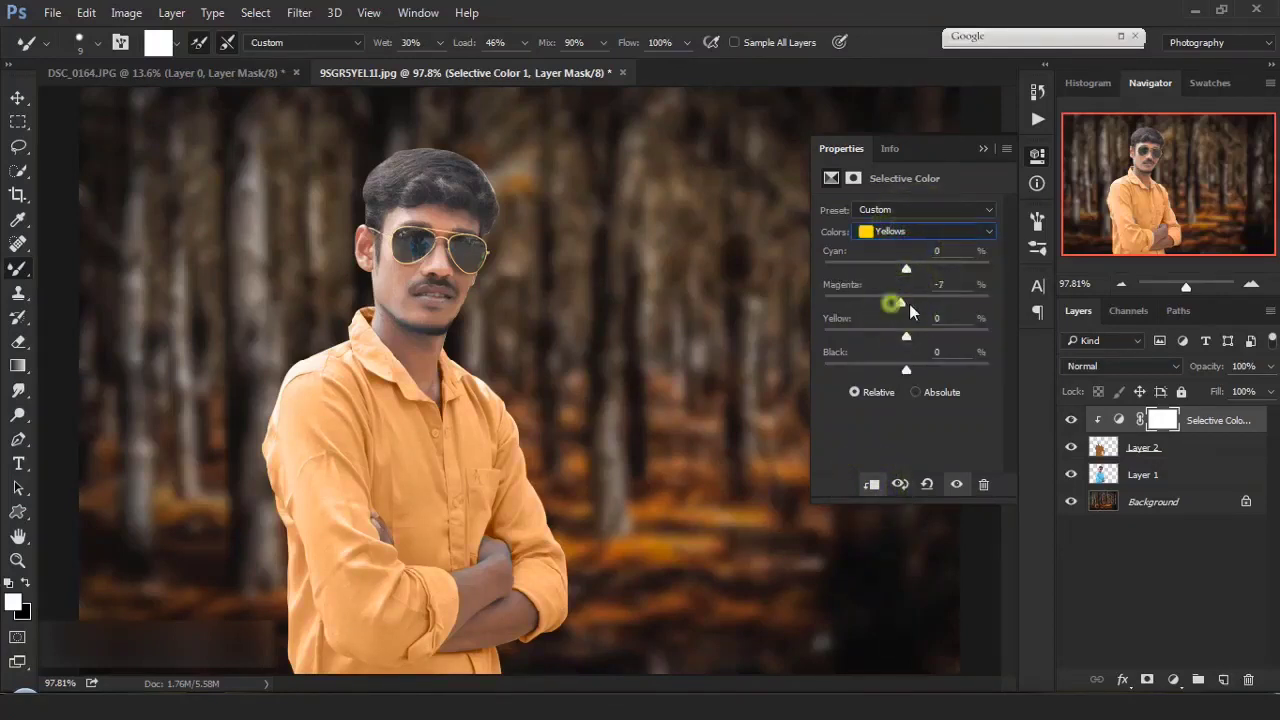
drag(909, 305, 877, 270)
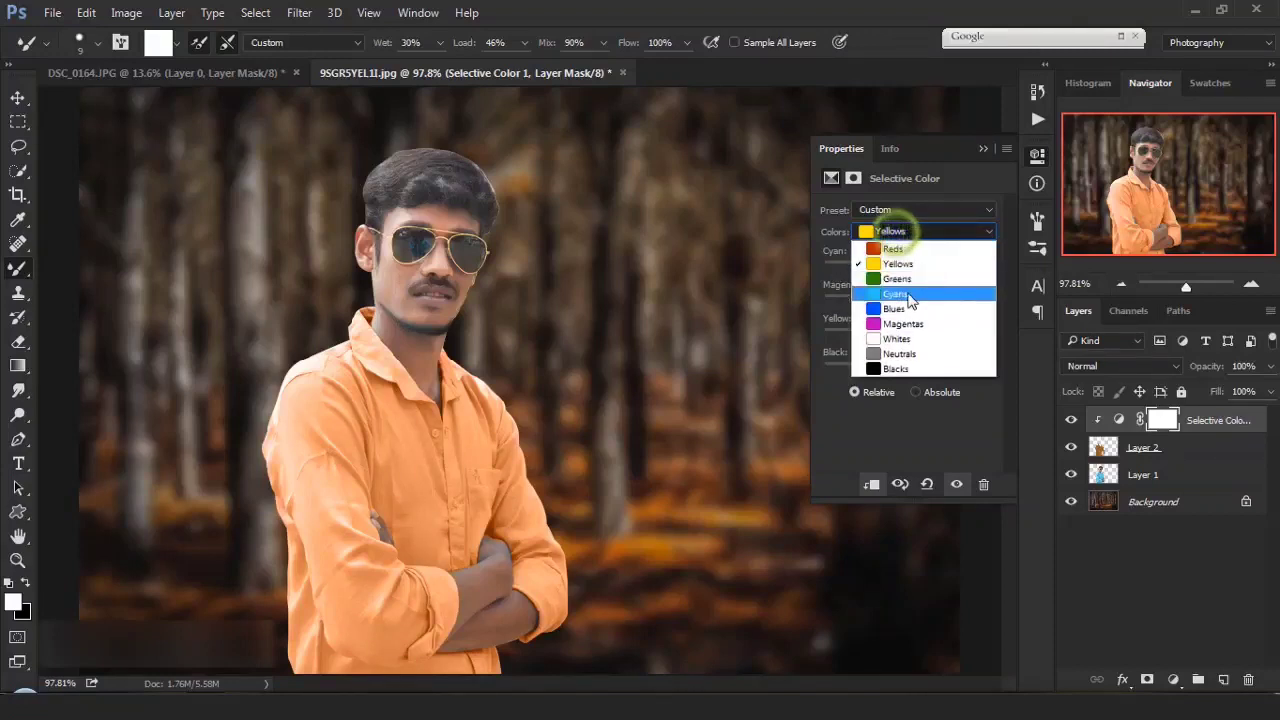
click(906, 366)
drag(906, 269, 1018, 287)
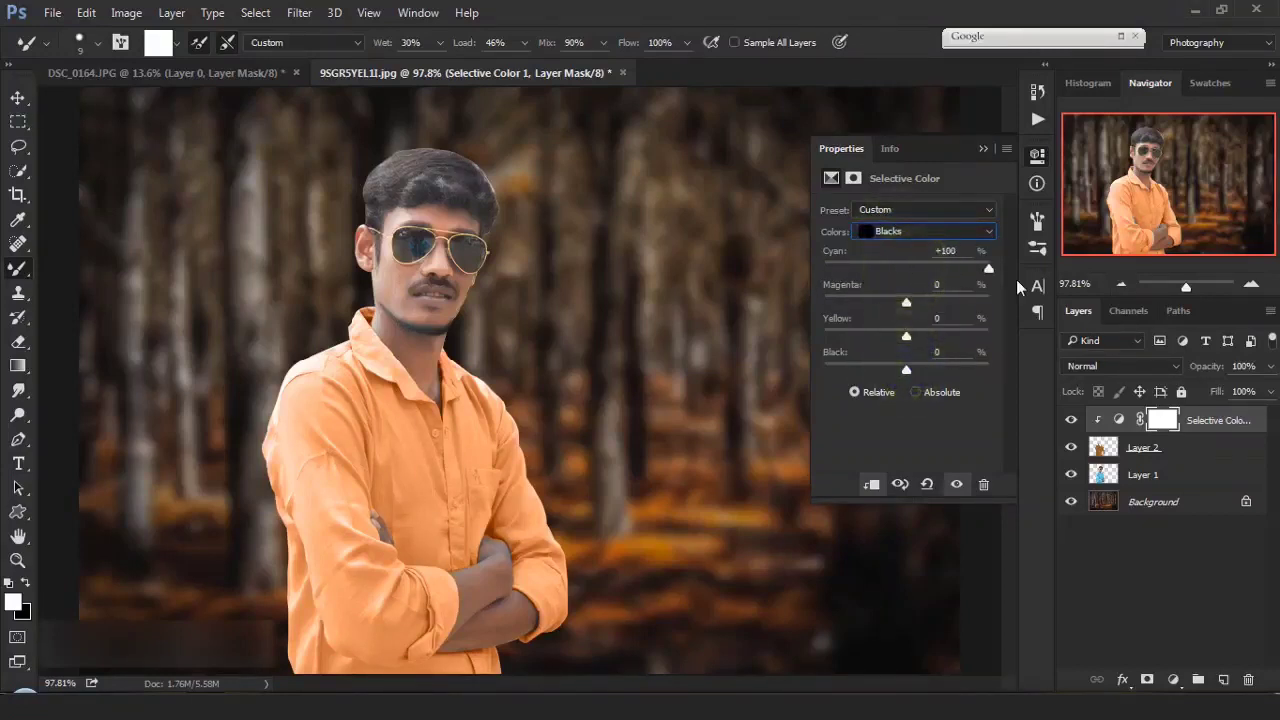
- Adjust the Cyan of the Magentas in the Selective Color layer and close its properties
click(910, 231)
click(906, 320)
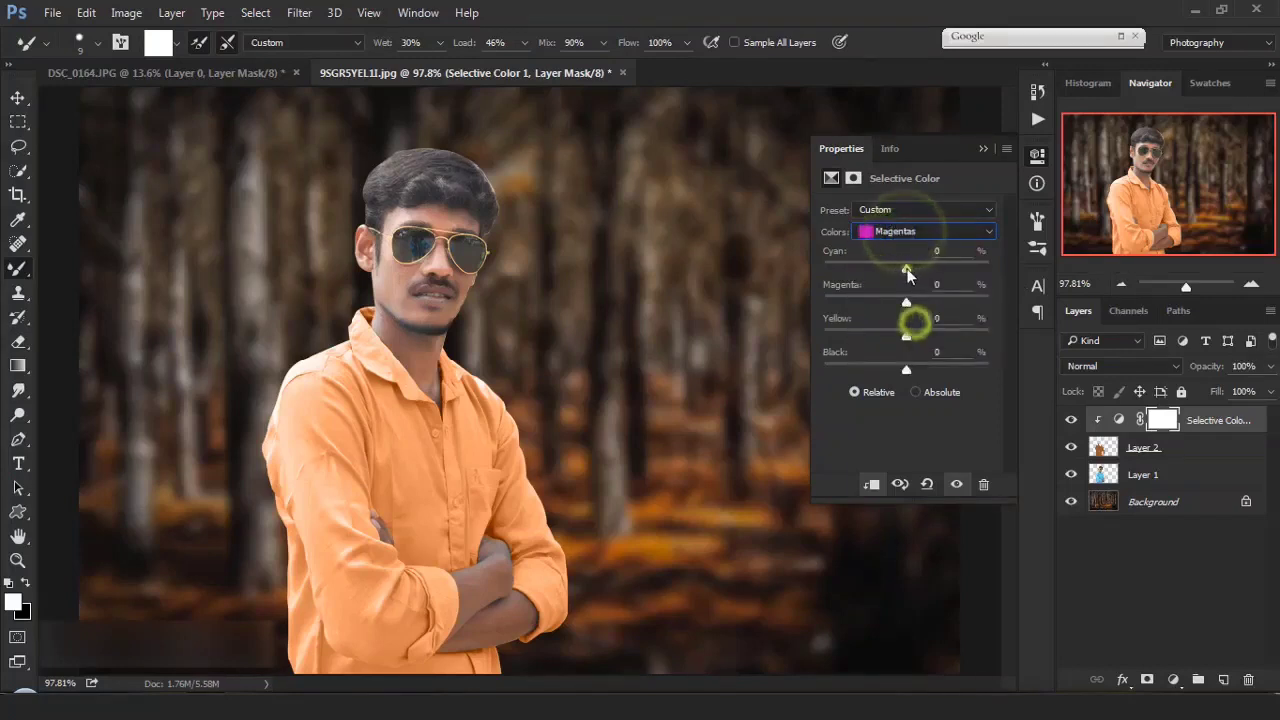
mouse_move(906, 268)
mouse_down()
mouse_move(950, 283)
mouse_move(899, 290)
mouse_up()
click(983, 148)
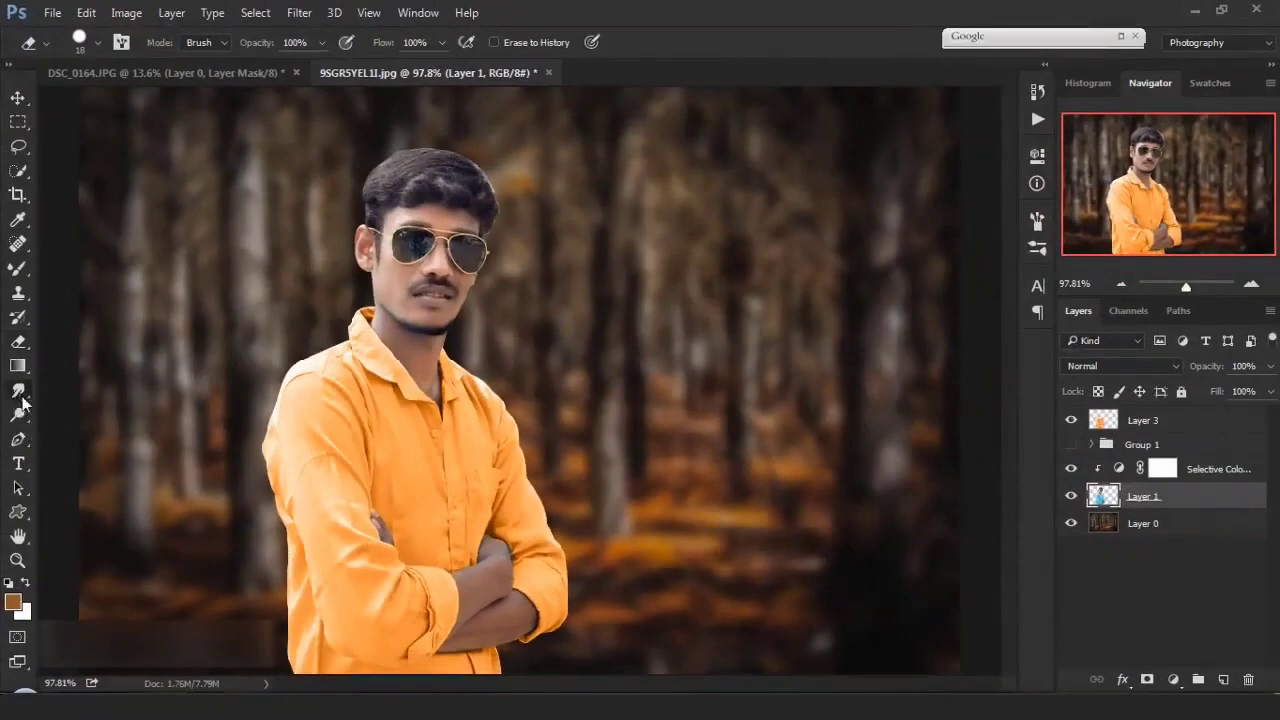
- Smooth the man's hair on Layer 1 with the Smudge tool at 20% strength
mouse_move(20, 395)
mouse_down()
mouse_move(45, 395)
mouse_move(63, 431)
mouse_up()
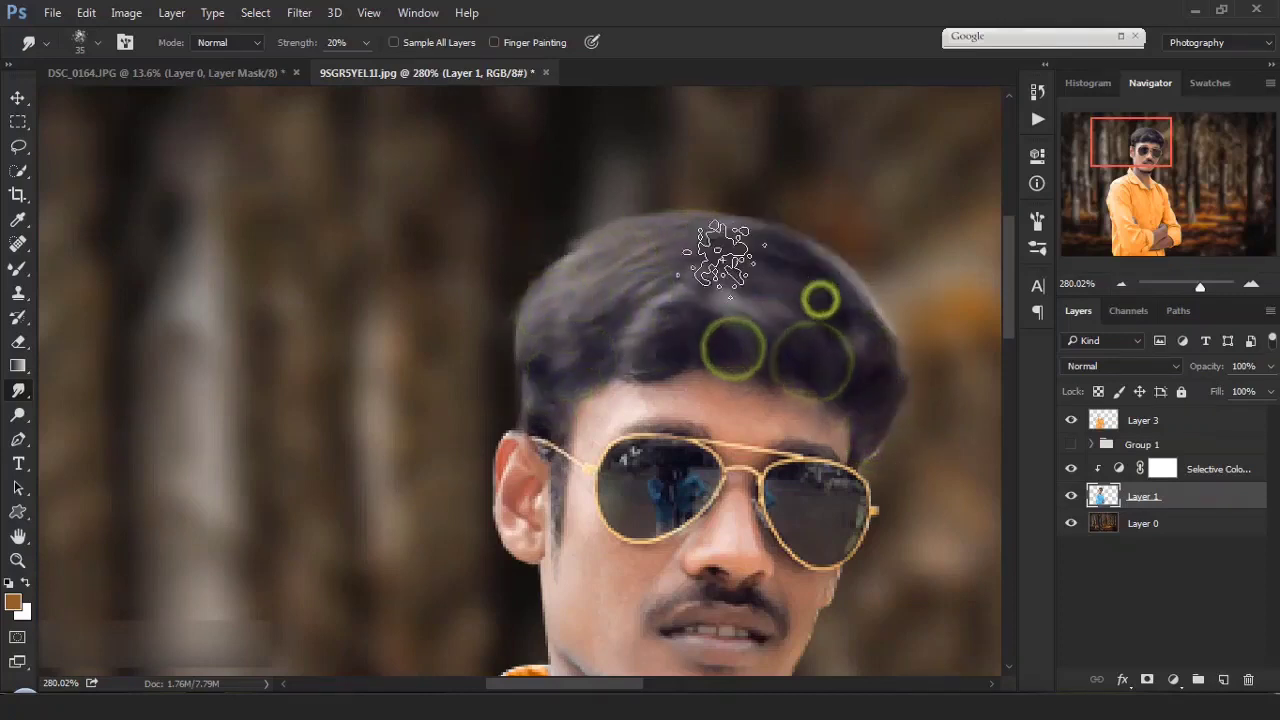
drag(714, 229, 612, 278)
drag(597, 286, 556, 360)
drag(551, 371, 606, 340)
alt+right_click(562, 306)
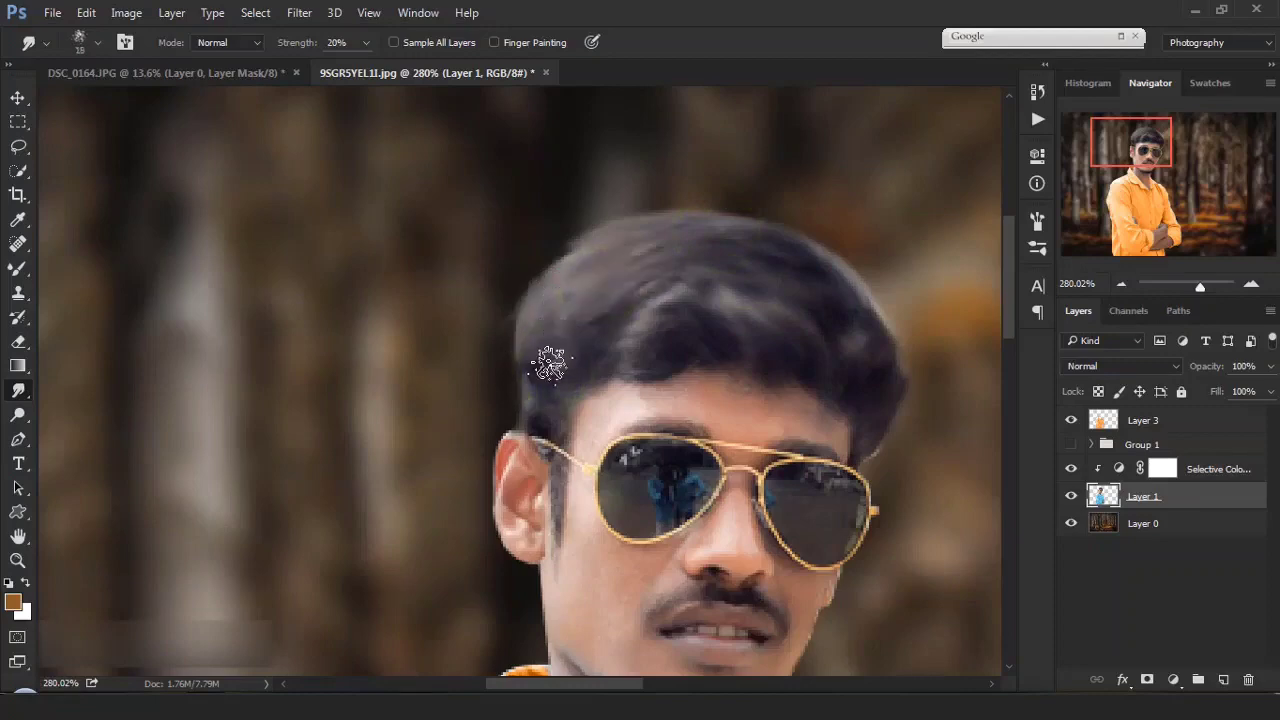
- Smudge the beard line along the jaw and under the chin into a smooth dark edge
scroll(550, 365, up, 3)
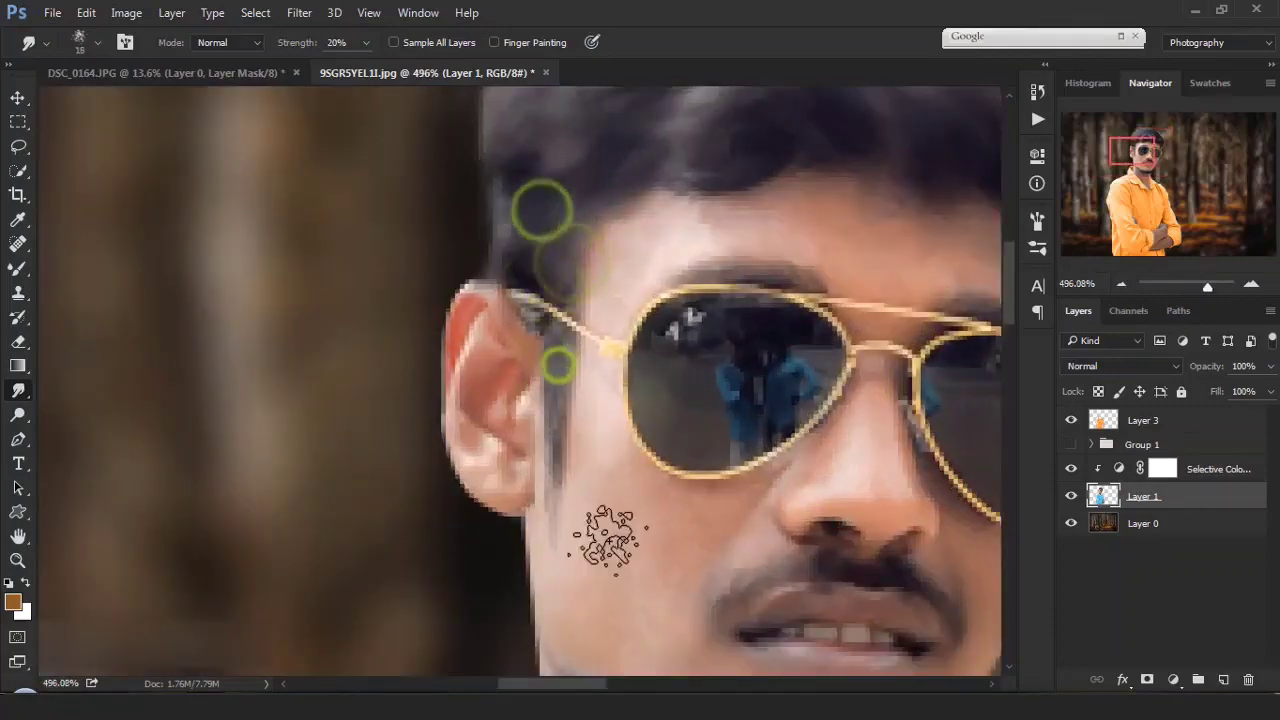
click(608, 540)
drag(657, 523, 292, 211)
mouse_move(326, 471)
mouse_down()
mouse_move(402, 513)
mouse_move(462, 509)
mouse_up()
drag(475, 518, 520, 514)
drag(526, 512, 568, 514)
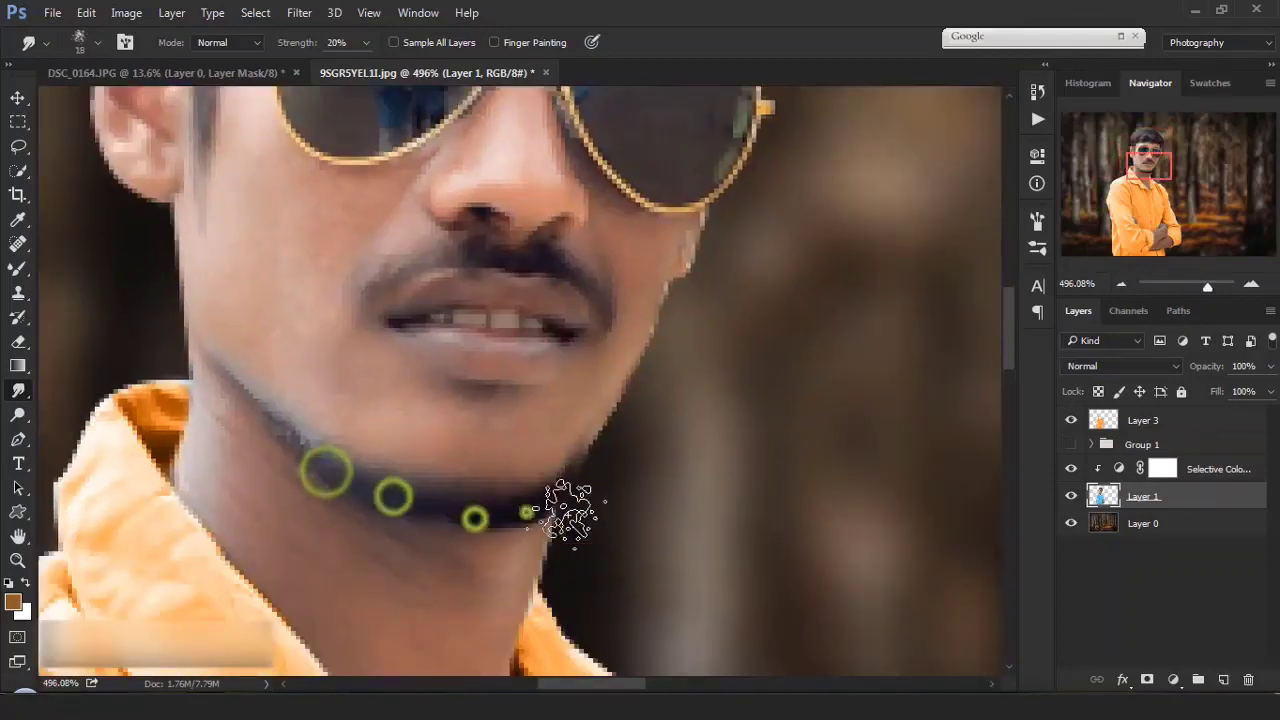
scroll(612, 450, down, 2)
scroll(600, 357, down, 1)
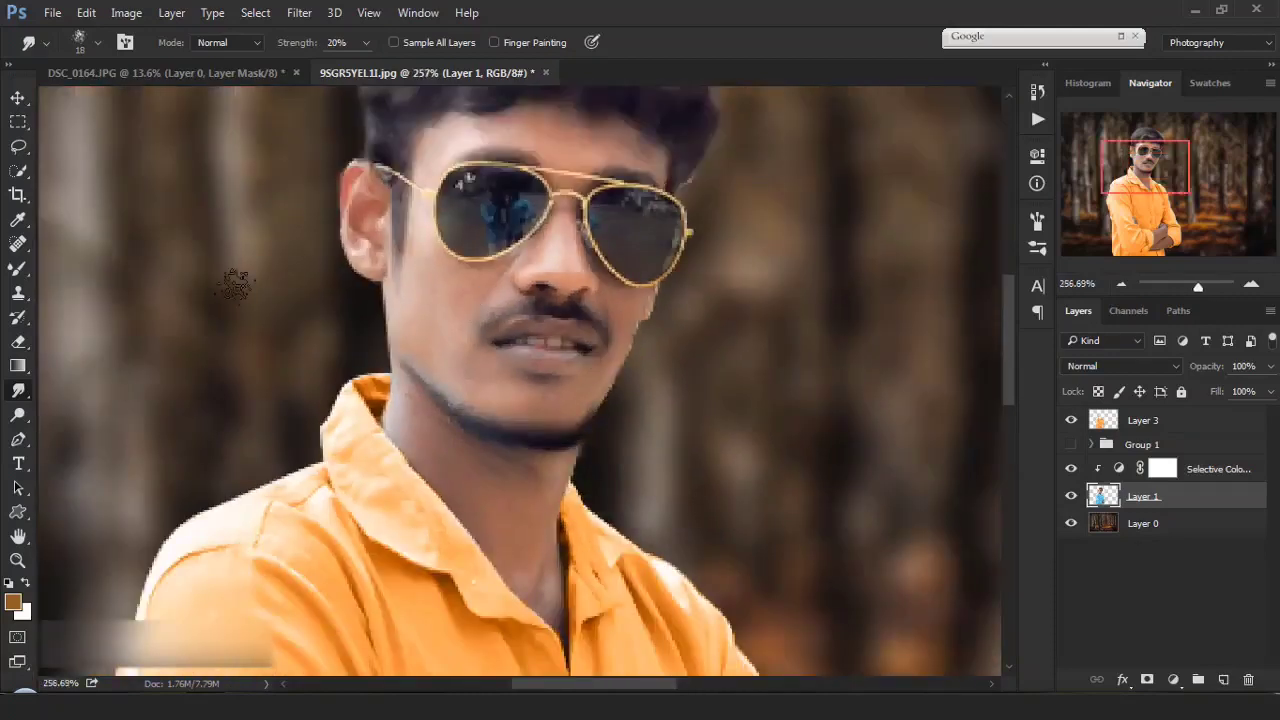
- Smudge the cheek skin between the ear, sunglasses and mouth, using brush sizes 10 and 22
scroll(109, 277, up, 4)
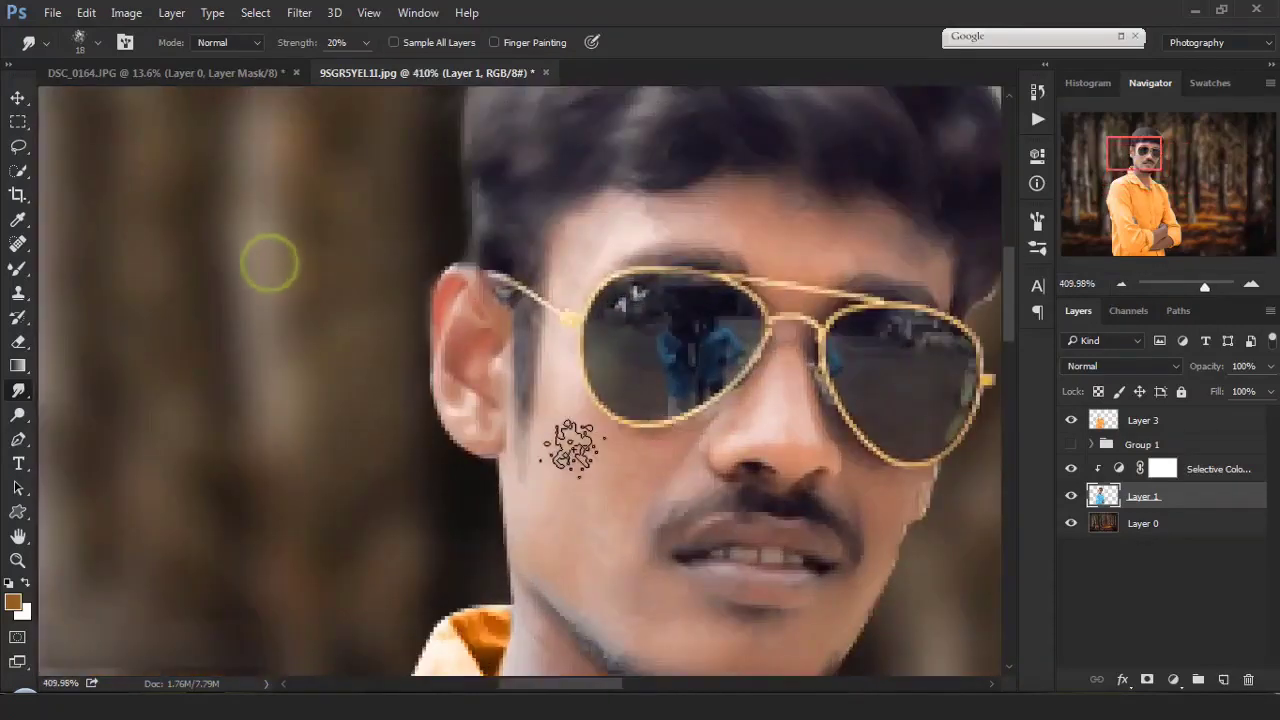
mouse_move(554, 362)
mouse_down()
mouse_move(569, 407)
mouse_move(686, 441)
mouse_up()
right_click(582, 472)
key(Escape)
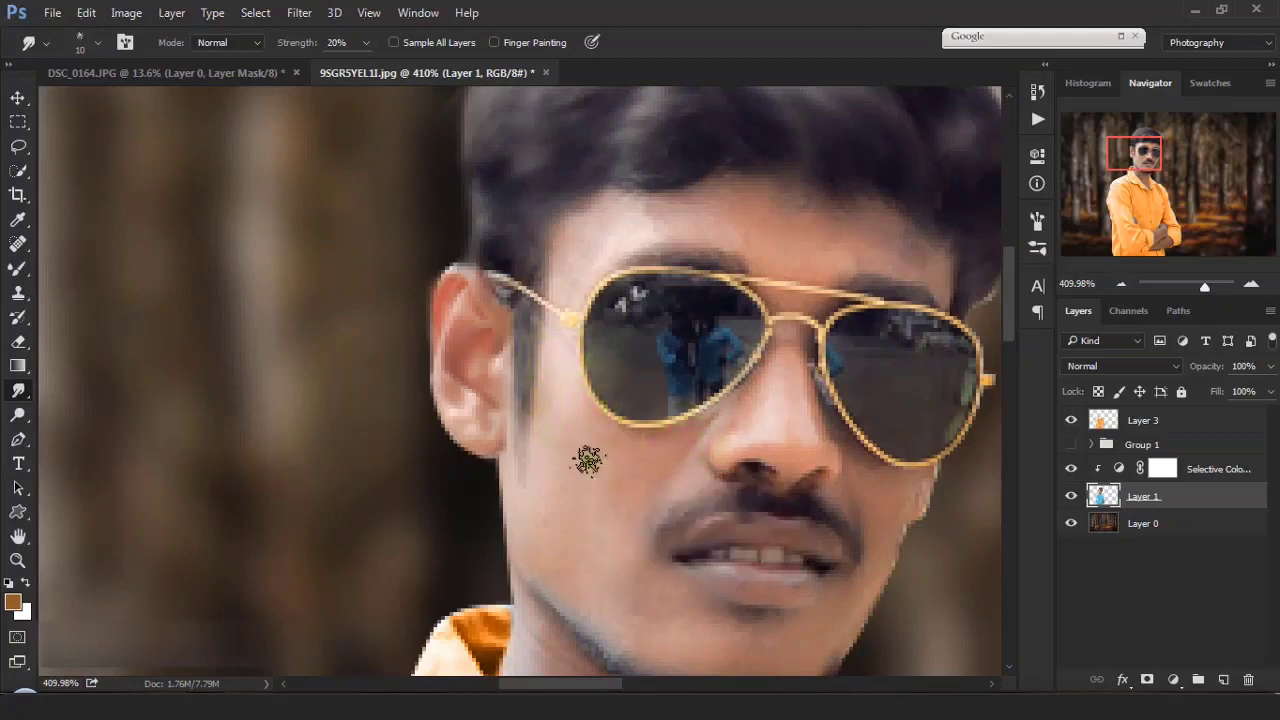
mouse_move(573, 464)
mouse_down()
mouse_move(607, 465)
mouse_move(572, 452)
mouse_move(562, 423)
mouse_move(612, 470)
mouse_move(612, 500)
mouse_move(555, 495)
mouse_up()
drag(545, 512, 593, 540)
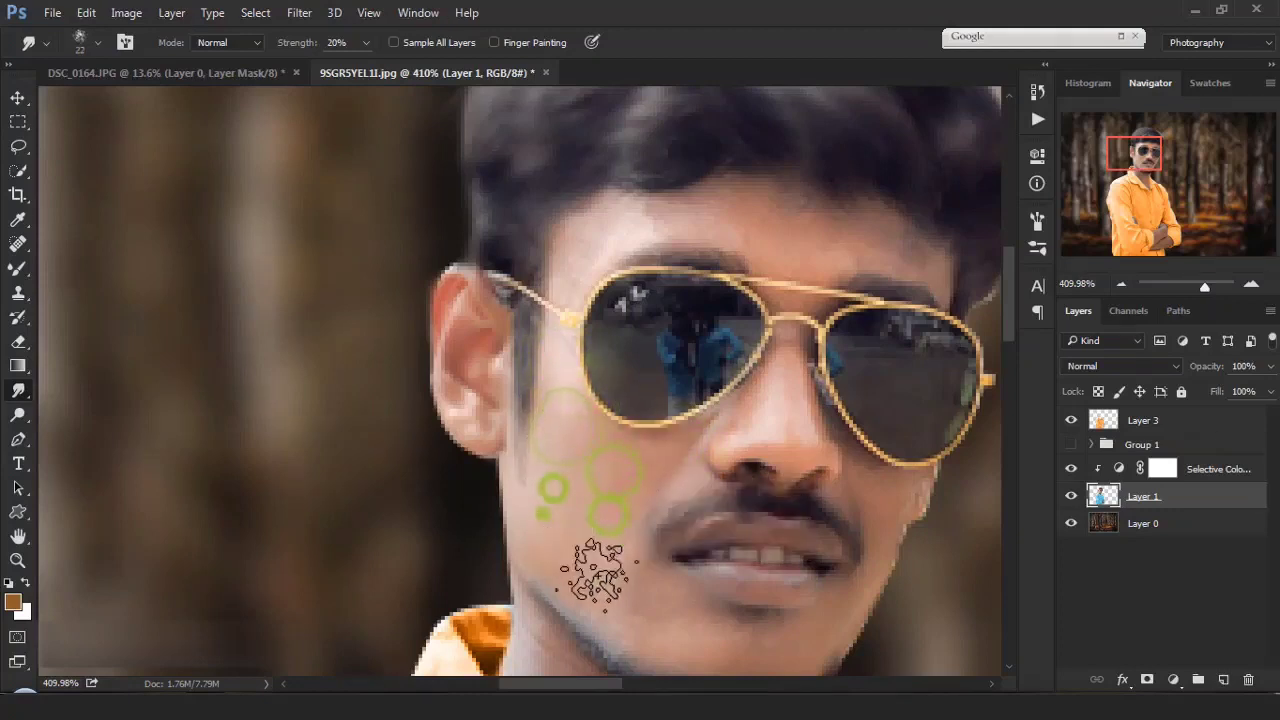
drag(627, 614, 656, 615)
mouse_move(626, 506)
mouse_down()
mouse_move(586, 494)
mouse_move(576, 452)
mouse_up()
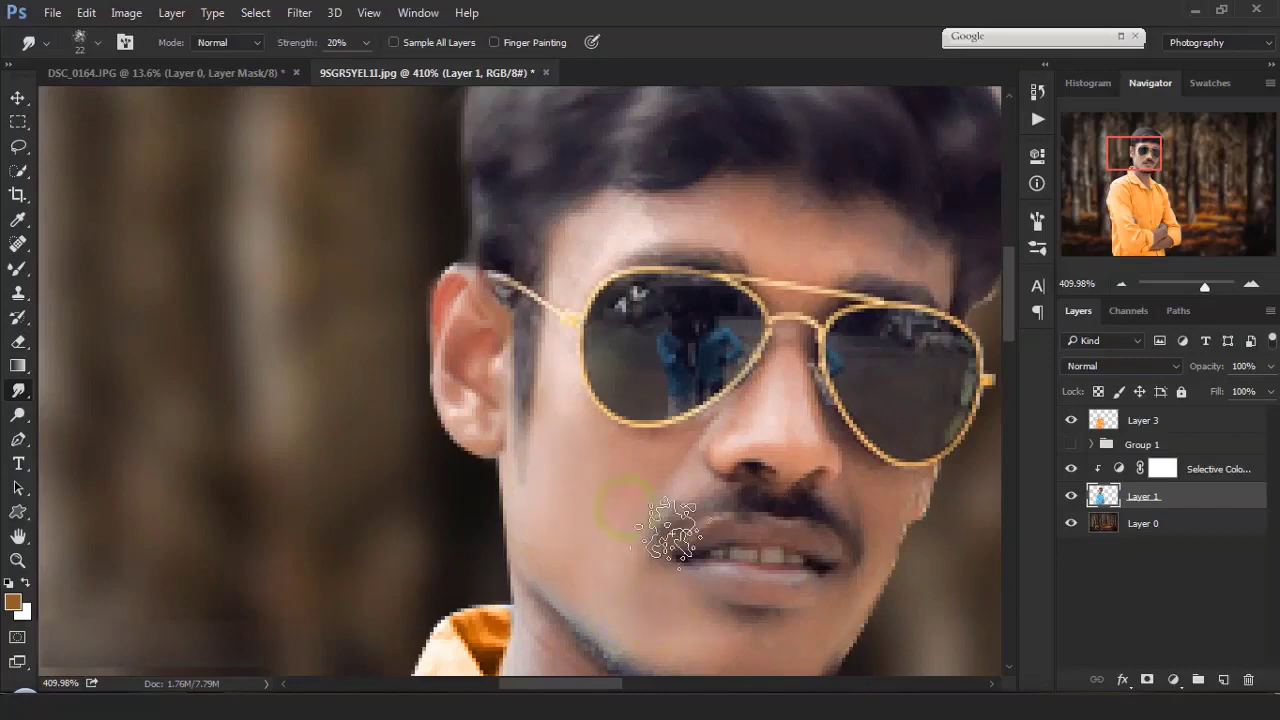
drag(814, 508, 646, 476)
- Smooth the forehead skin above the sunglasses and the nose with the Smudge tool
drag(635, 217, 599, 189)
mouse_move(597, 191)
mouse_down()
mouse_move(435, 200)
mouse_move(402, 233)
mouse_move(502, 178)
mouse_move(612, 196)
mouse_up()
drag(618, 200, 710, 219)
drag(711, 219, 735, 216)
drag(737, 216, 640, 184)
scroll(608, 277, up, 5)
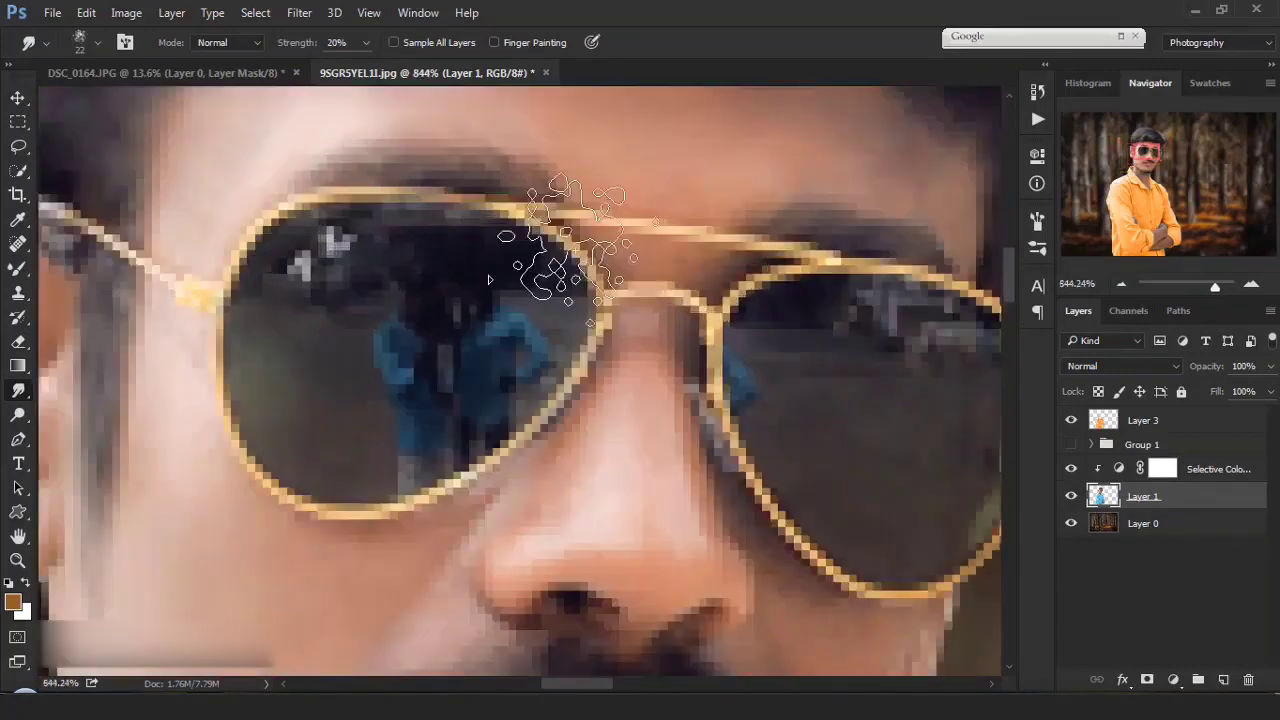
drag(707, 503, 608, 503)
scroll(608, 503, down, 3)
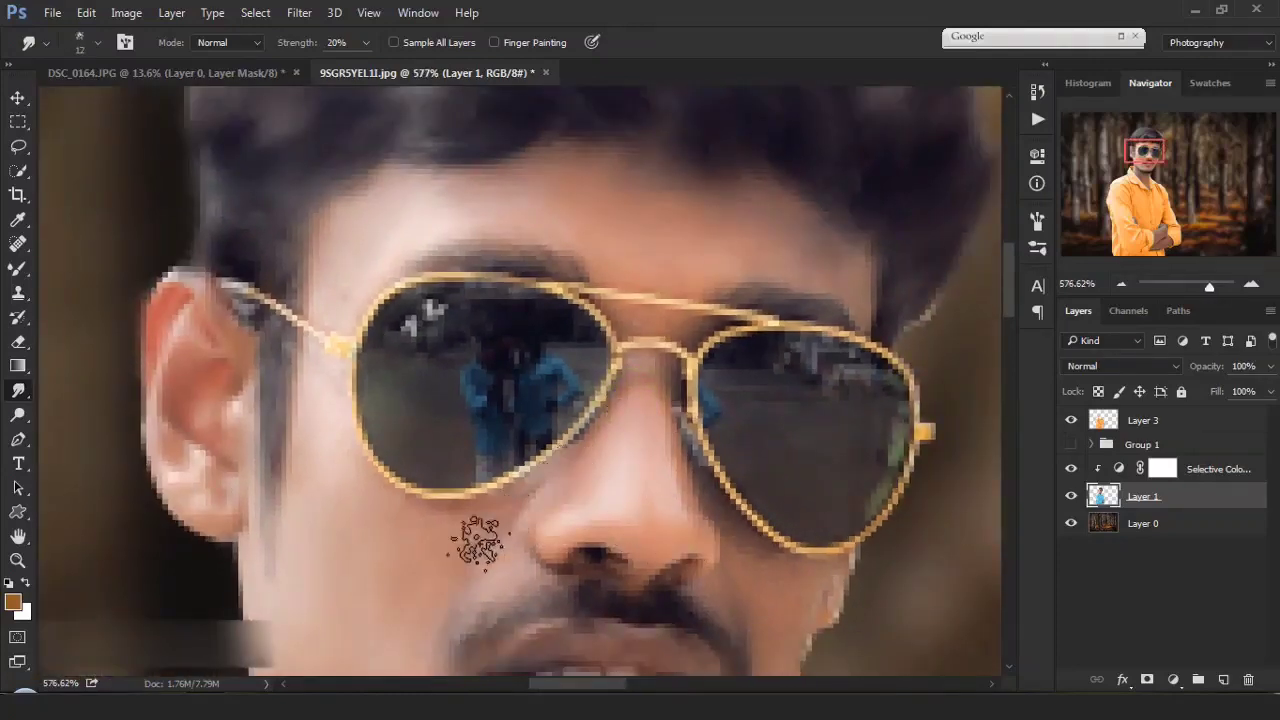
- Smudge the skin beside the nose and around the lips and chin with a size 12 brush
drag(508, 520, 475, 580)
drag(478, 560, 290, 342)
click(537, 325)
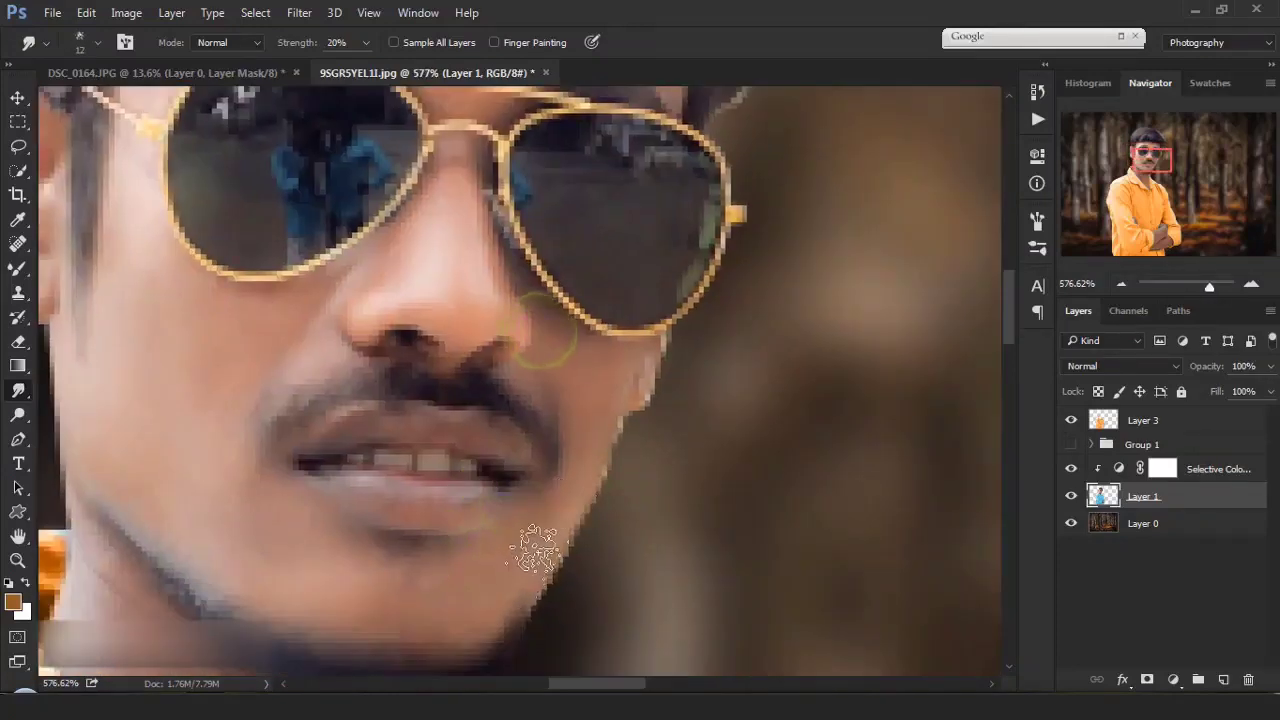
drag(374, 483, 490, 470)
mouse_move(500, 449)
mouse_down()
mouse_move(463, 426)
mouse_move(300, 455)
mouse_up()
mouse_move(141, 537)
mouse_down()
mouse_move(447, 602)
mouse_move(315, 535)
mouse_up()
drag(203, 414, 615, 508)
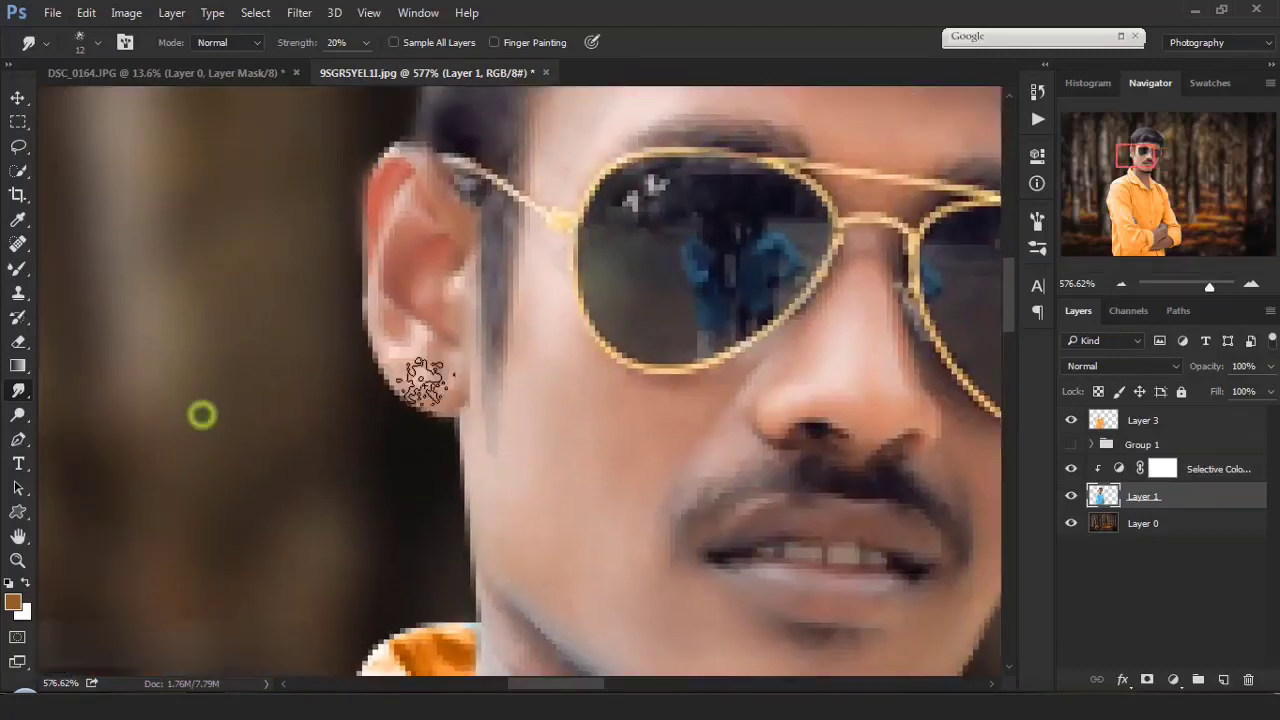
- Smudge the skin around the ear, the sideburn and the cheek below the sunglasses with the size 12 brush
mouse_move(464, 390)
mouse_down()
mouse_move(383, 263)
mouse_move(416, 237)
mouse_move(531, 356)
mouse_up()
mouse_move(543, 277)
mouse_down()
mouse_move(557, 334)
mouse_move(618, 375)
mouse_up()
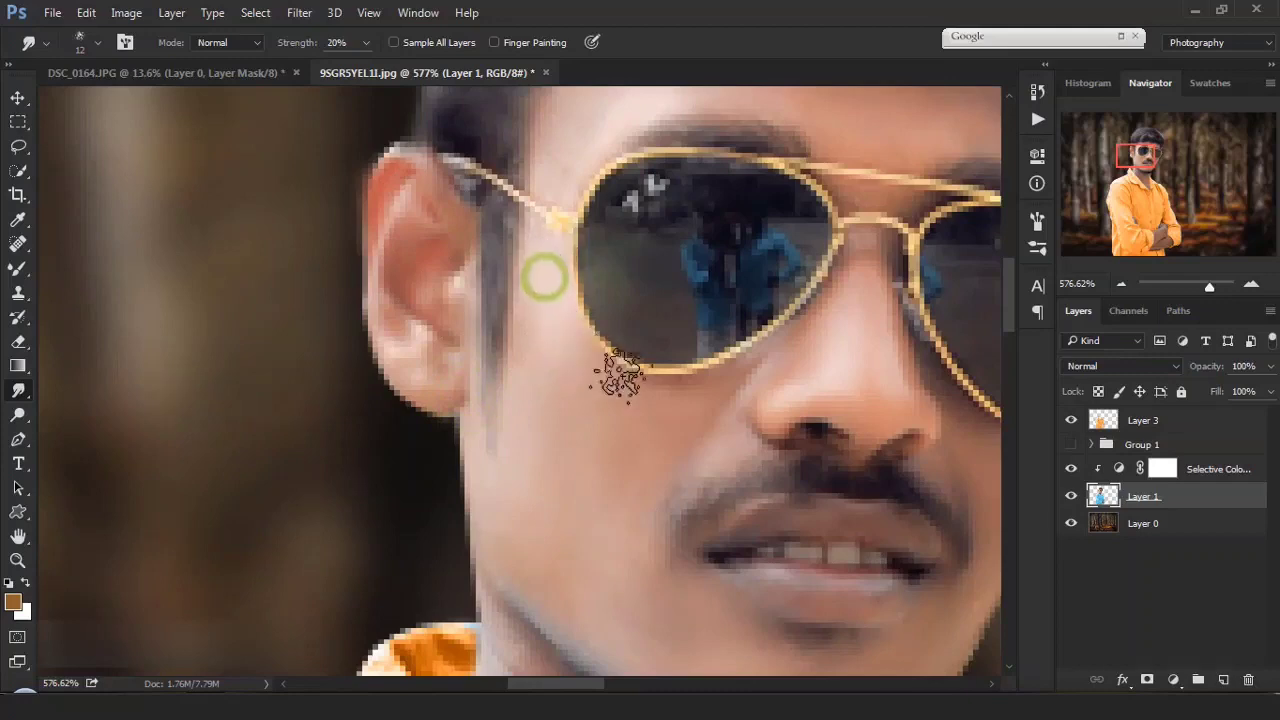
drag(654, 466, 151, 531)
mouse_move(368, 217)
mouse_down()
mouse_move(364, 250)
mouse_move(343, 255)
mouse_up()
drag(350, 257, 440, 255)
mouse_move(331, 186)
mouse_down()
mouse_move(118, 190)
mouse_move(88, 166)
mouse_up()
mouse_move(94, 154)
mouse_down()
mouse_move(118, 134)
mouse_move(563, 219)
mouse_up()
mouse_move(411, 414)
mouse_down()
mouse_move(469, 508)
mouse_move(534, 534)
mouse_move(560, 528)
mouse_up()
mouse_move(565, 536)
mouse_down()
mouse_move(212, 504)
mouse_move(402, 284)
mouse_up()
- Smooth the neck skin between the jawline and the shirt collar with the Smudge tool
mouse_move(311, 337)
mouse_down()
mouse_move(302, 450)
mouse_move(369, 474)
mouse_up()
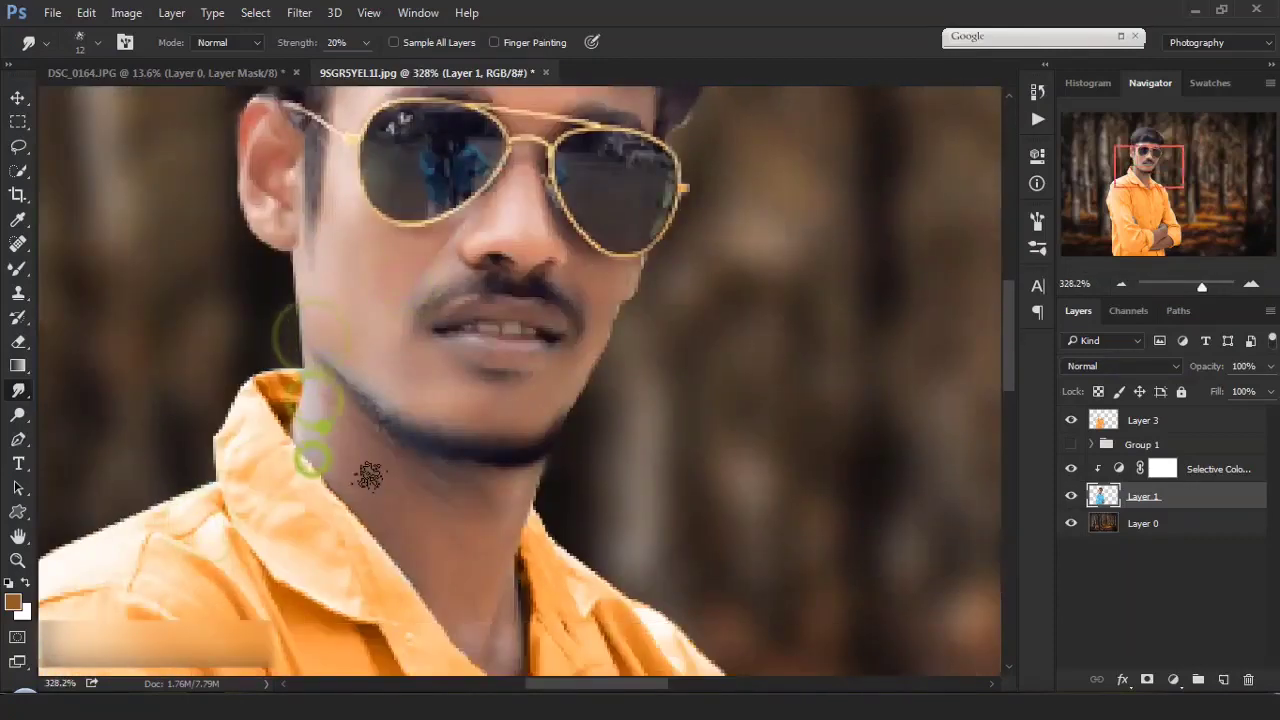
drag(323, 420, 389, 446)
drag(333, 398, 341, 462)
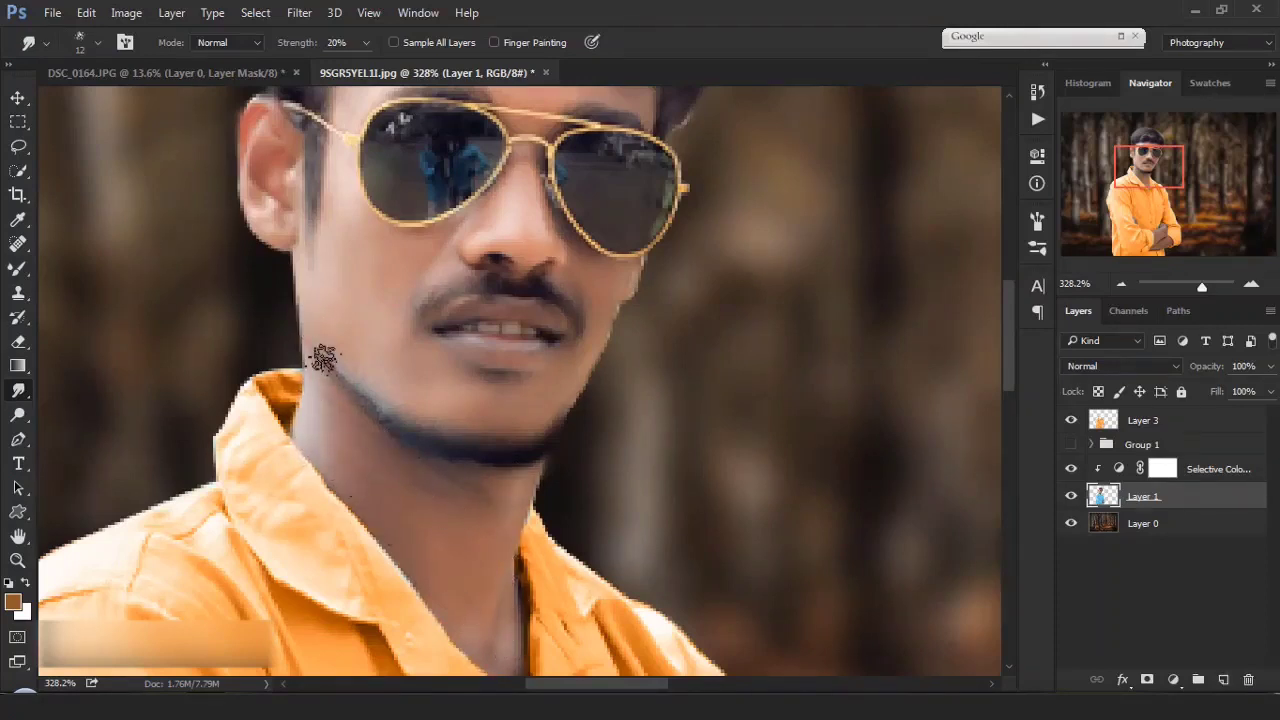
key(ctrl+0)
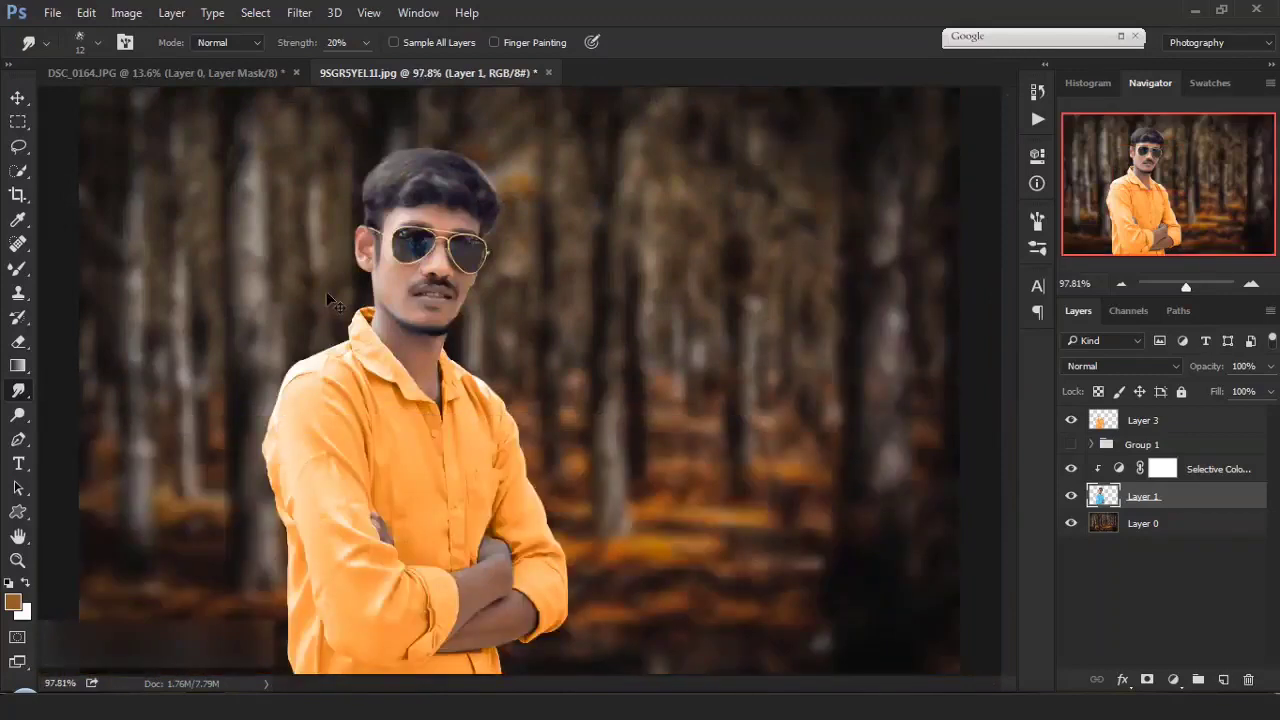
- Add a new layer and move it above the Selective Color adjustment, clipped to Layer 1
scroll(486, 287, up, 1)
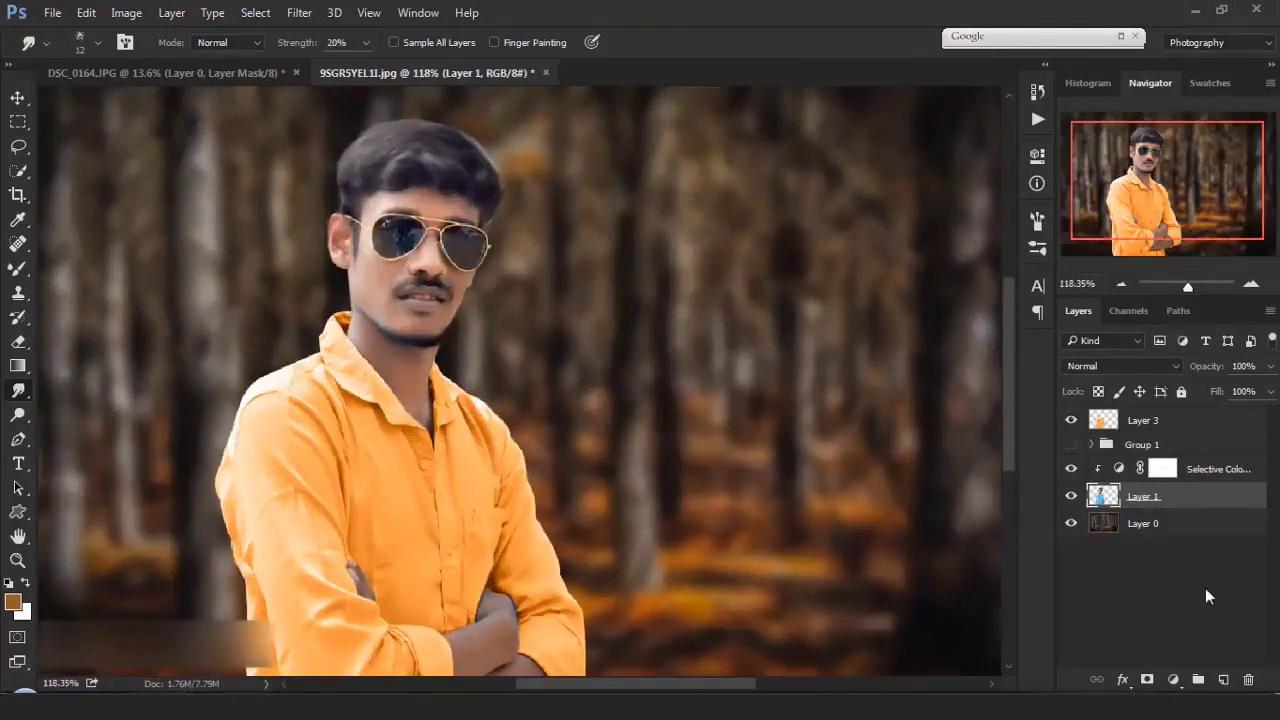
click(1223, 679)
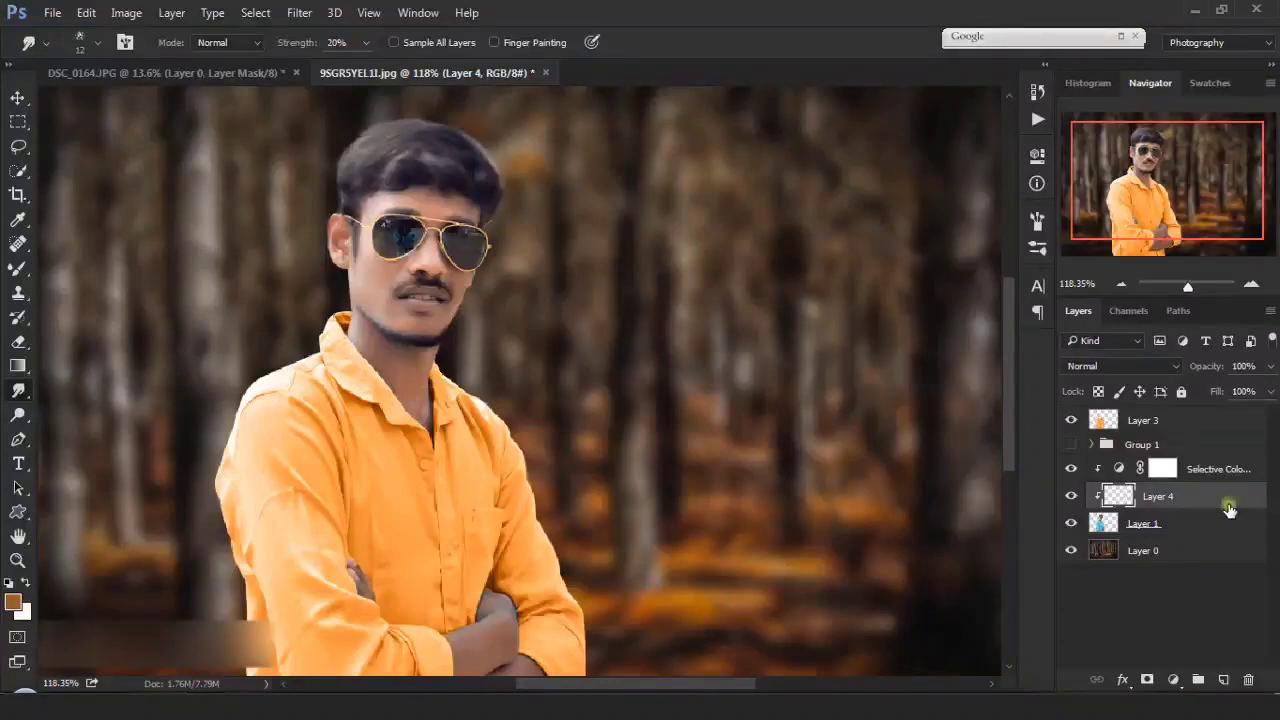
drag(1229, 509, 1229, 457)
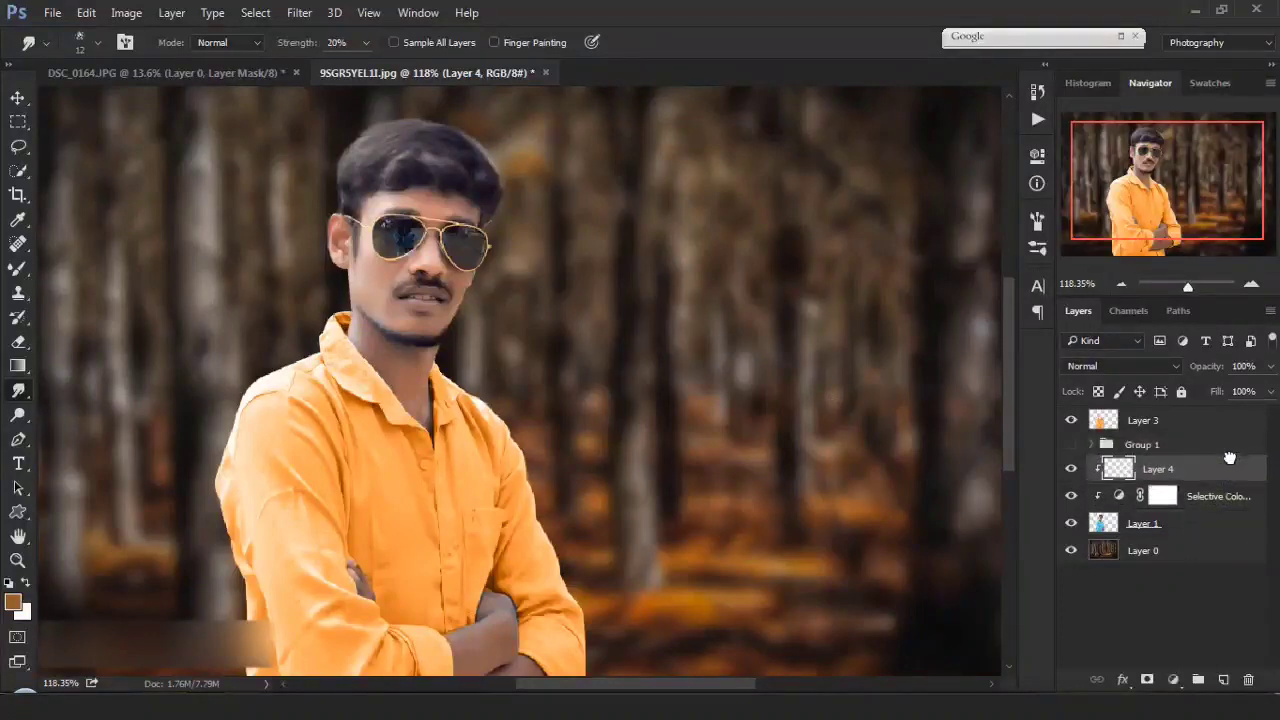
- Switch to the Brush tool and choose a soft round tip
click(20, 282)
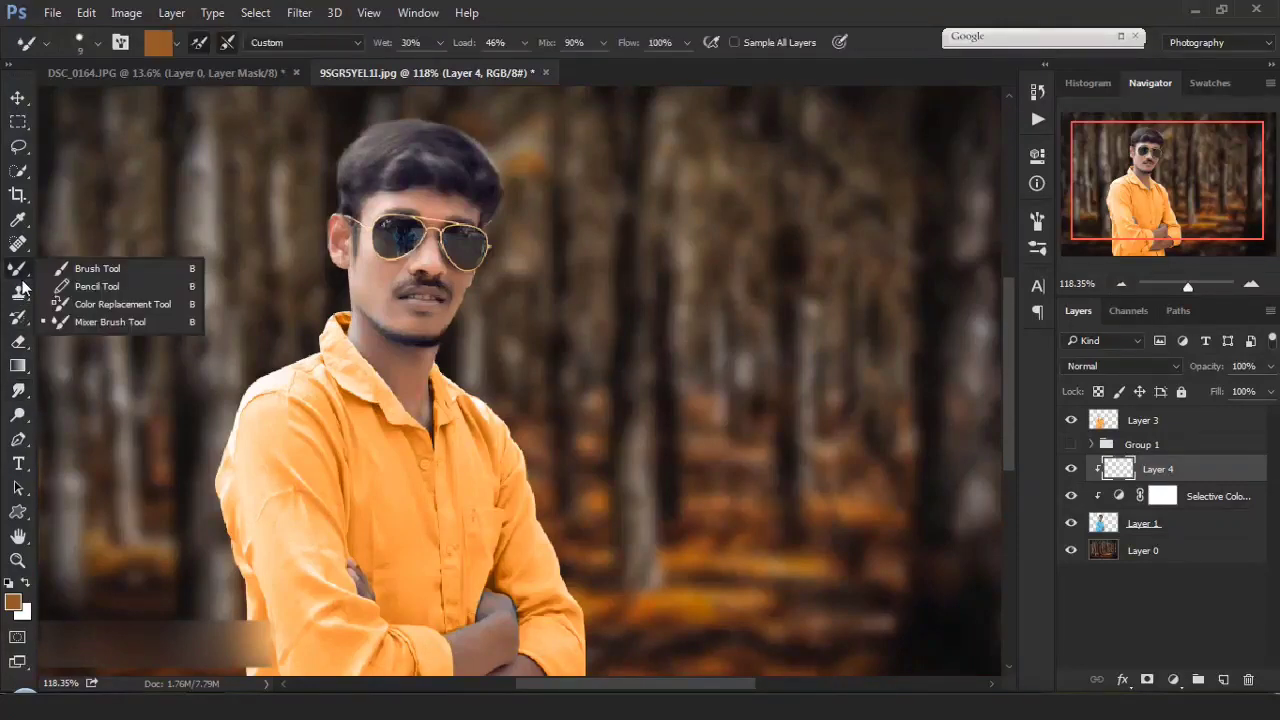
click(97, 268)
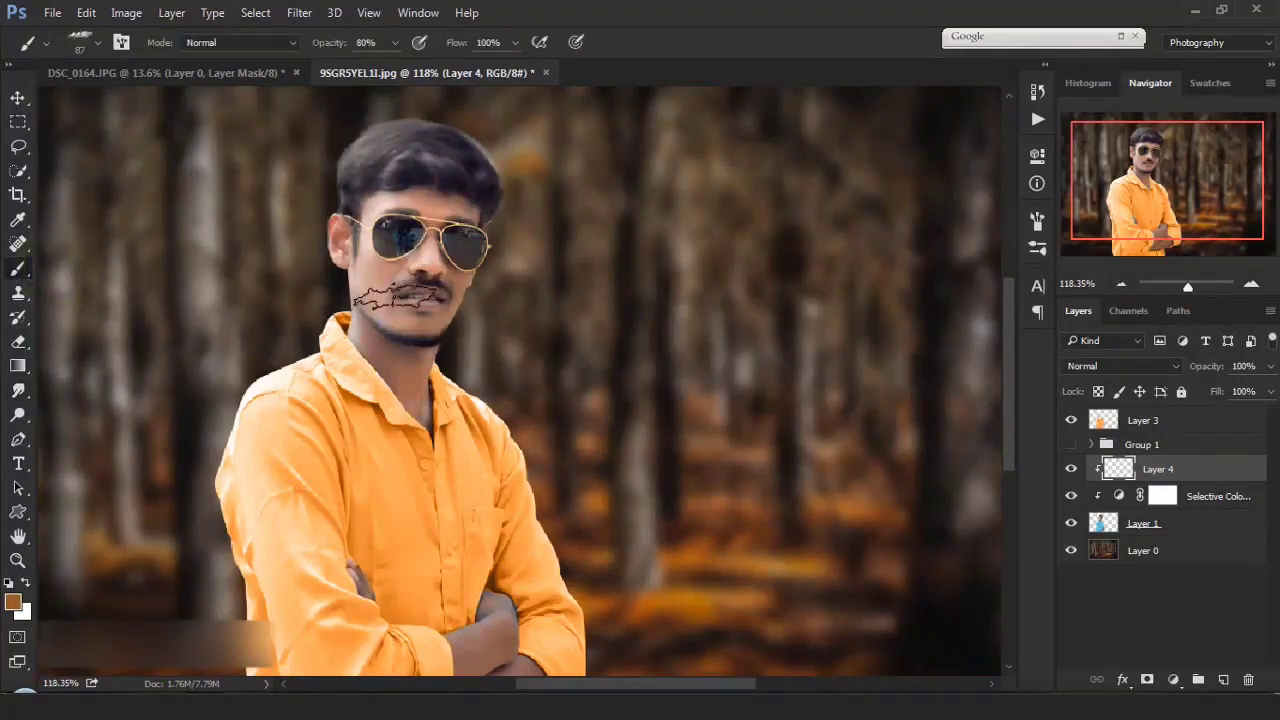
right_click(425, 320)
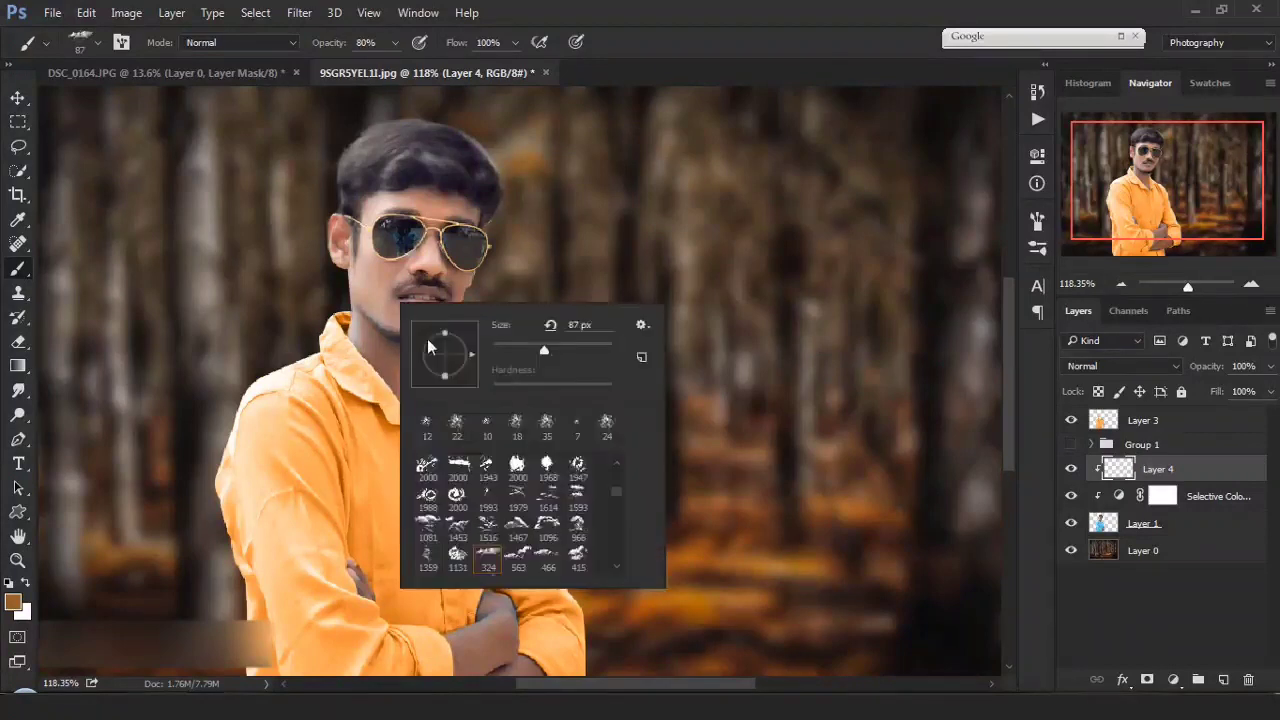
mouse_move(621, 493)
mouse_down()
mouse_move(626, 451)
mouse_move(617, 457)
mouse_up()
click(618, 472)
click(431, 478)
click(647, 8)
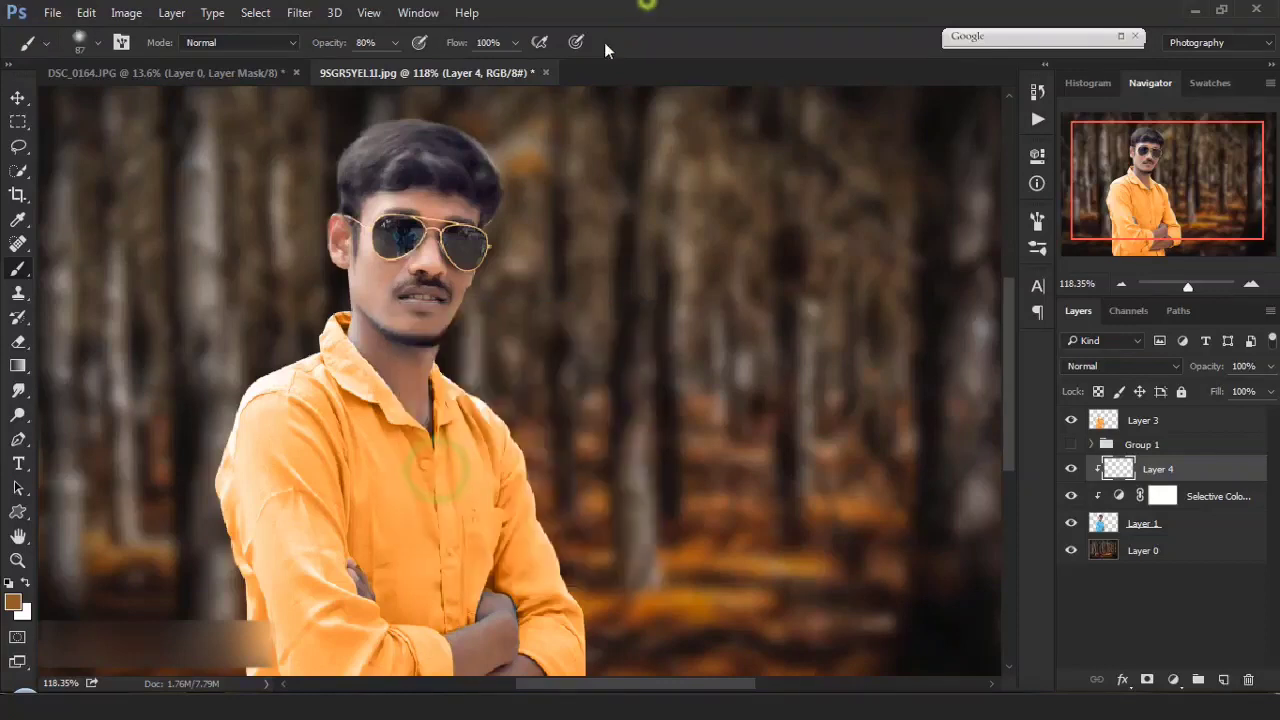
- Paint both sunglass lenses with the brown foreground colour and set the lens layer's blend mode to Color
scroll(398, 237, up, 5)
scroll(398, 237, up, 2)
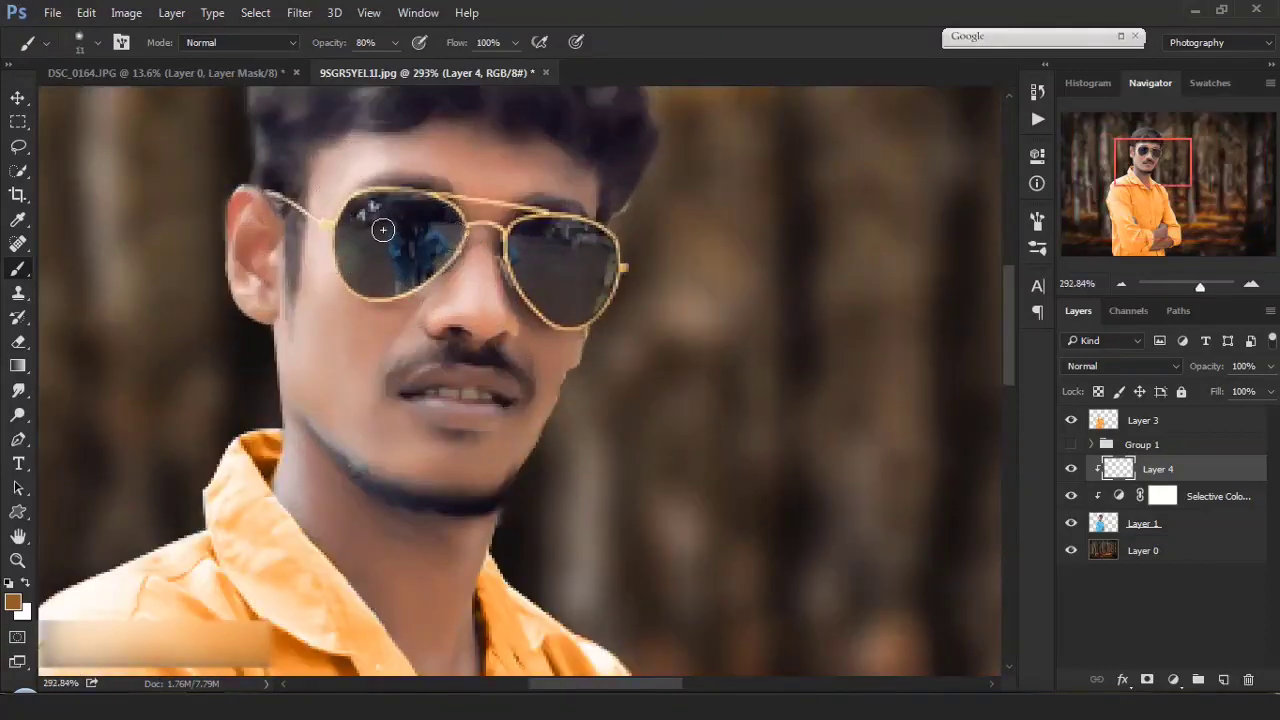
drag(370, 220, 393, 207)
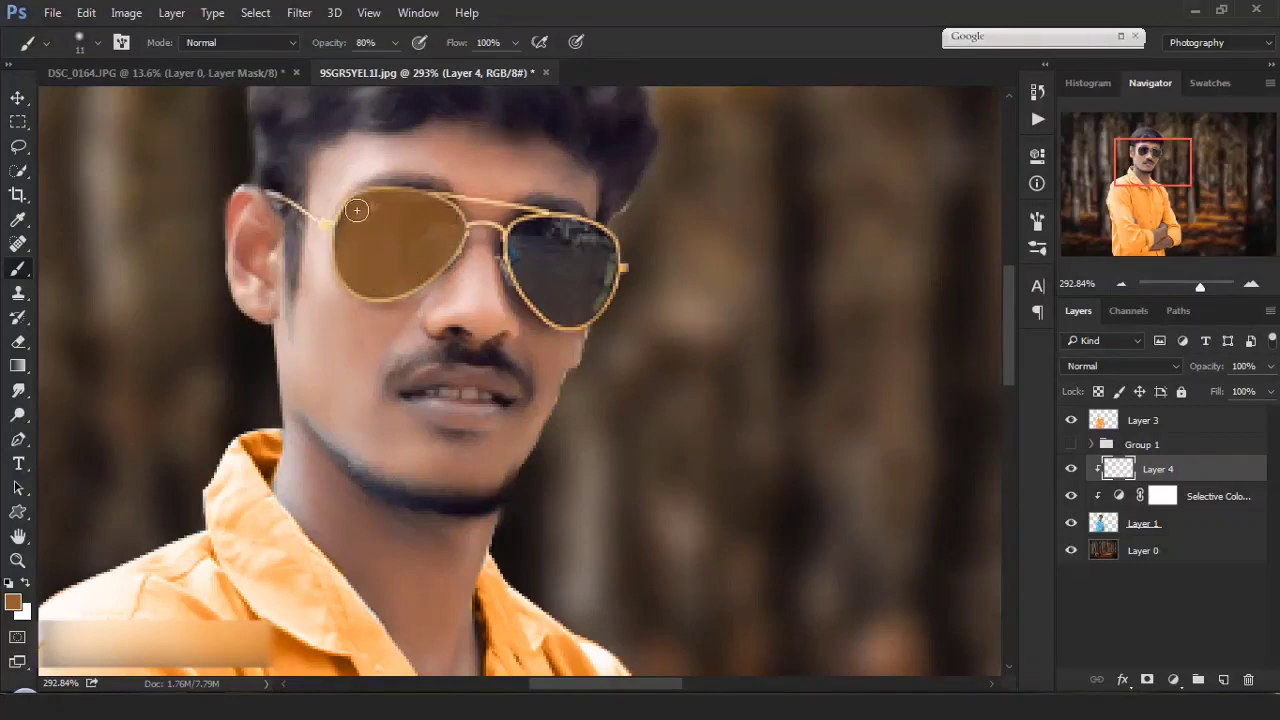
scroll(526, 260, up, 2)
mouse_move(493, 234)
mouse_down()
mouse_move(539, 212)
mouse_move(615, 239)
mouse_move(609, 300)
mouse_move(589, 330)
mouse_move(556, 343)
mouse_move(528, 320)
mouse_move(493, 239)
mouse_move(534, 227)
mouse_move(535, 250)
mouse_move(522, 254)
mouse_move(573, 262)
mouse_up()
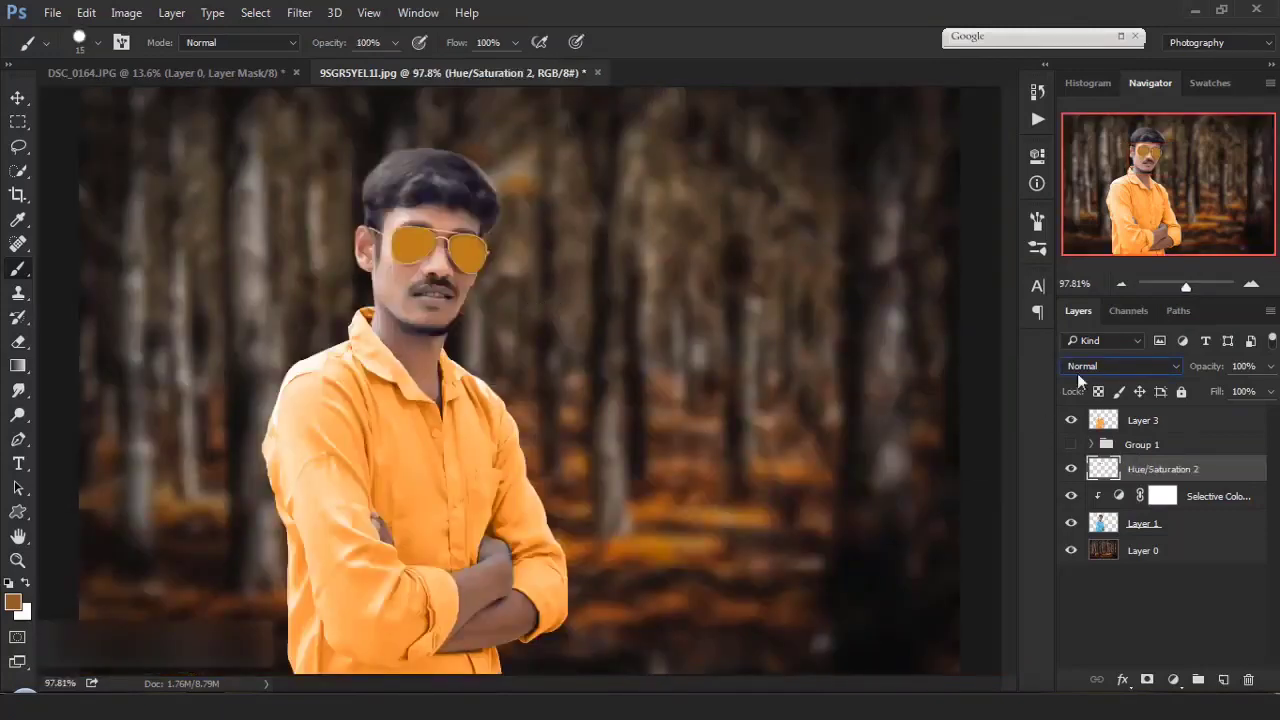
click(1085, 367)
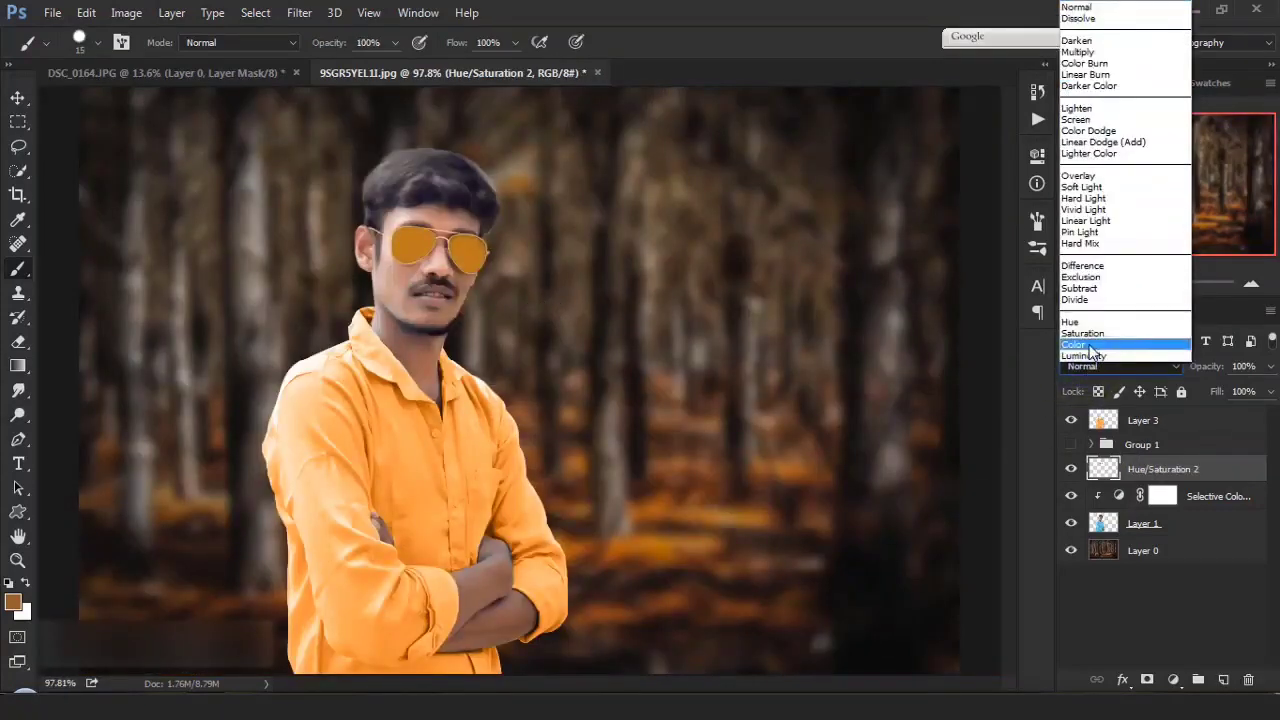
click(1089, 345)
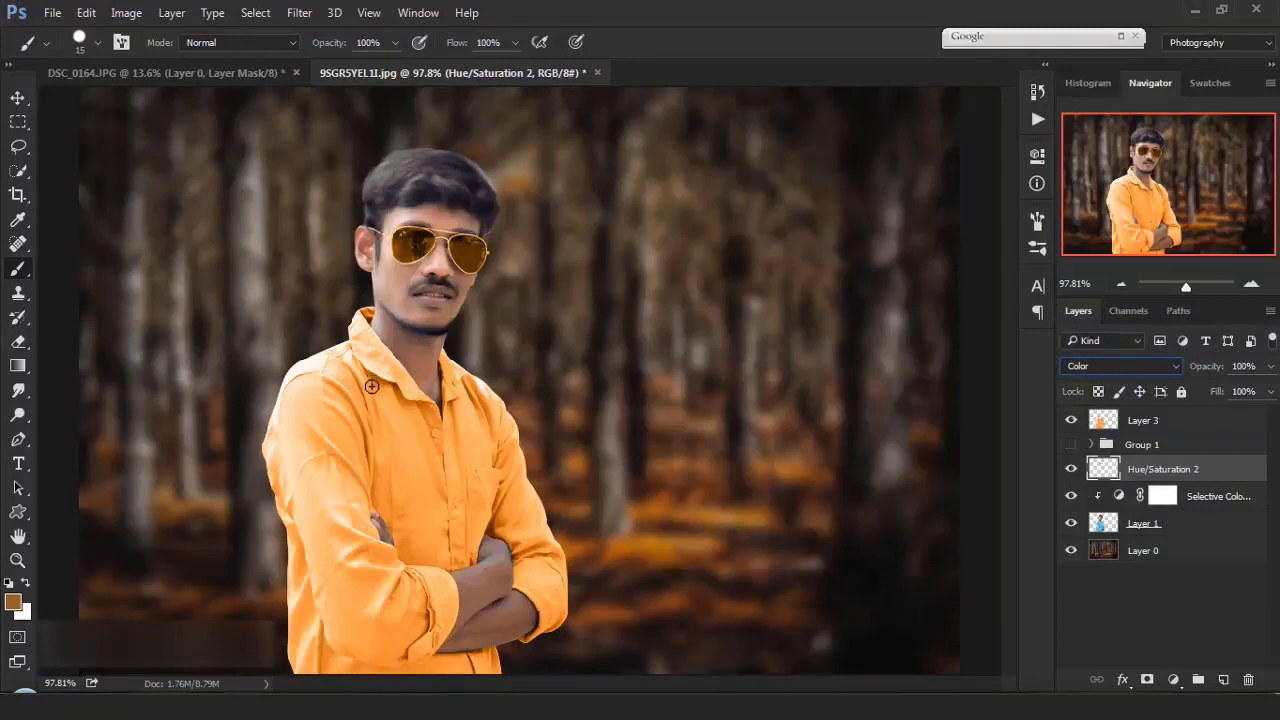
- Place the orange high-quality lens flare image as an embedded layer and move it between Layer 1 and Layer 0
click(1165, 427)
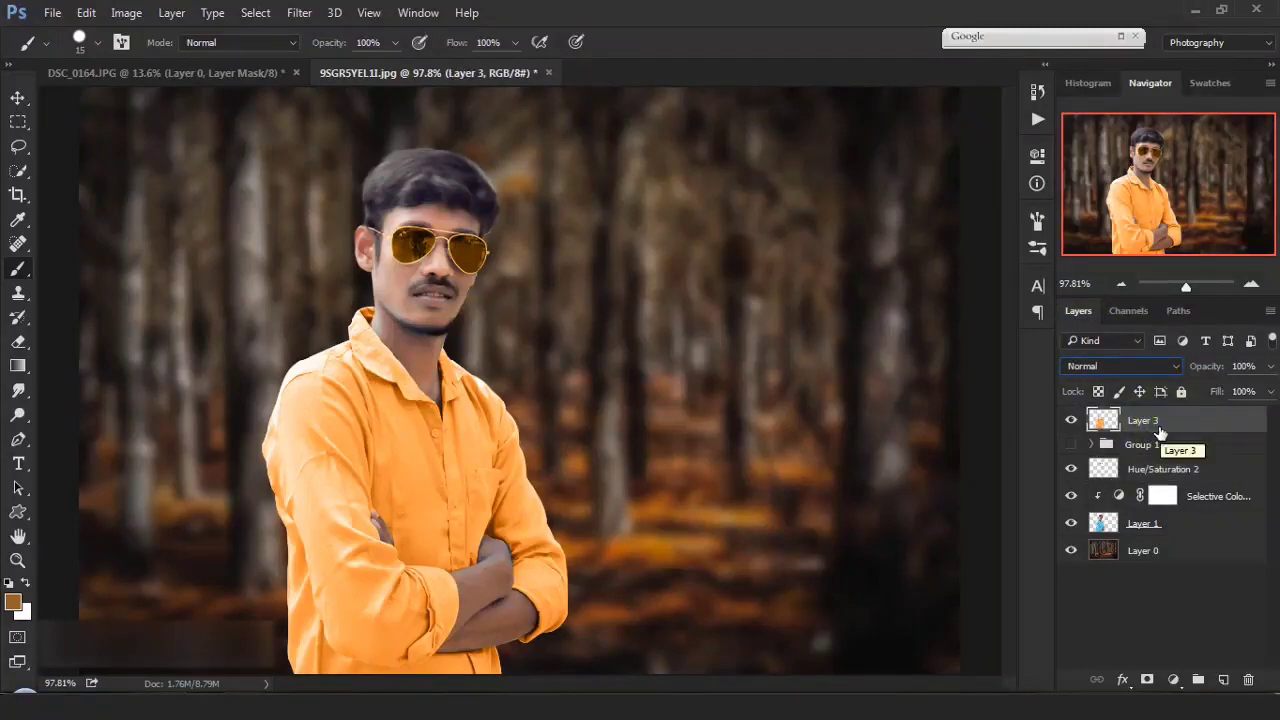
key(e)
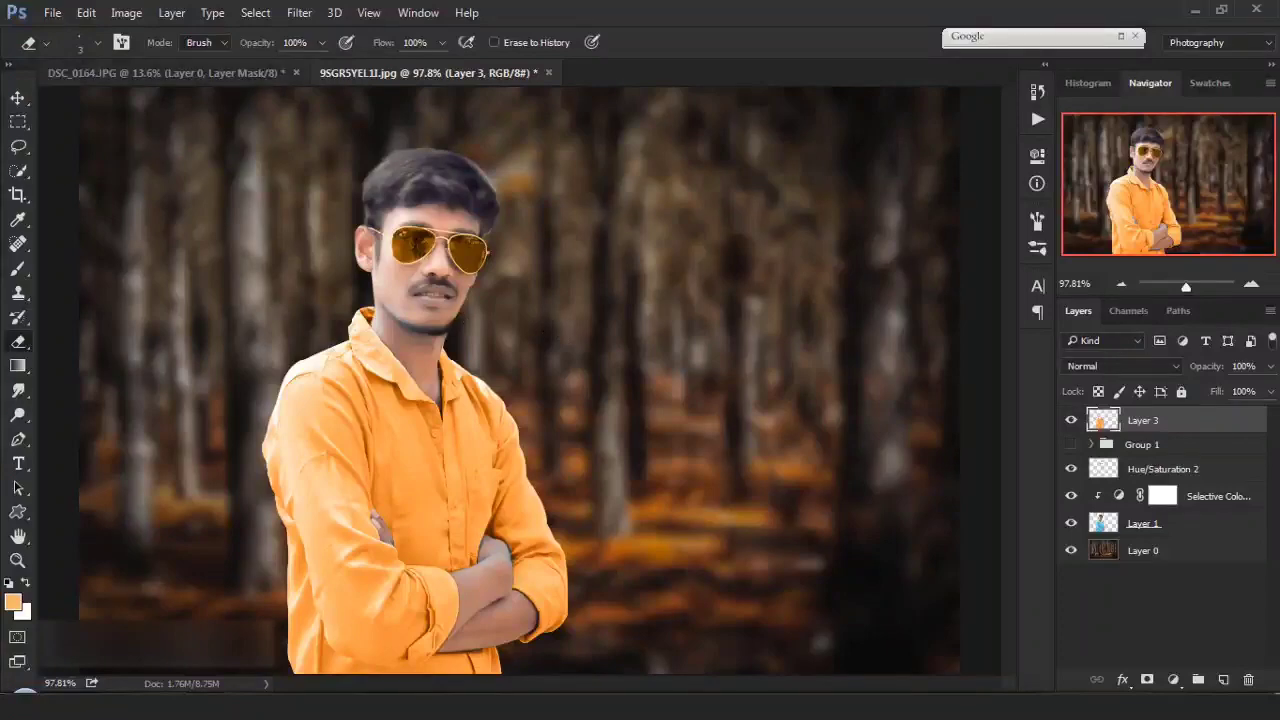
click(52, 12)
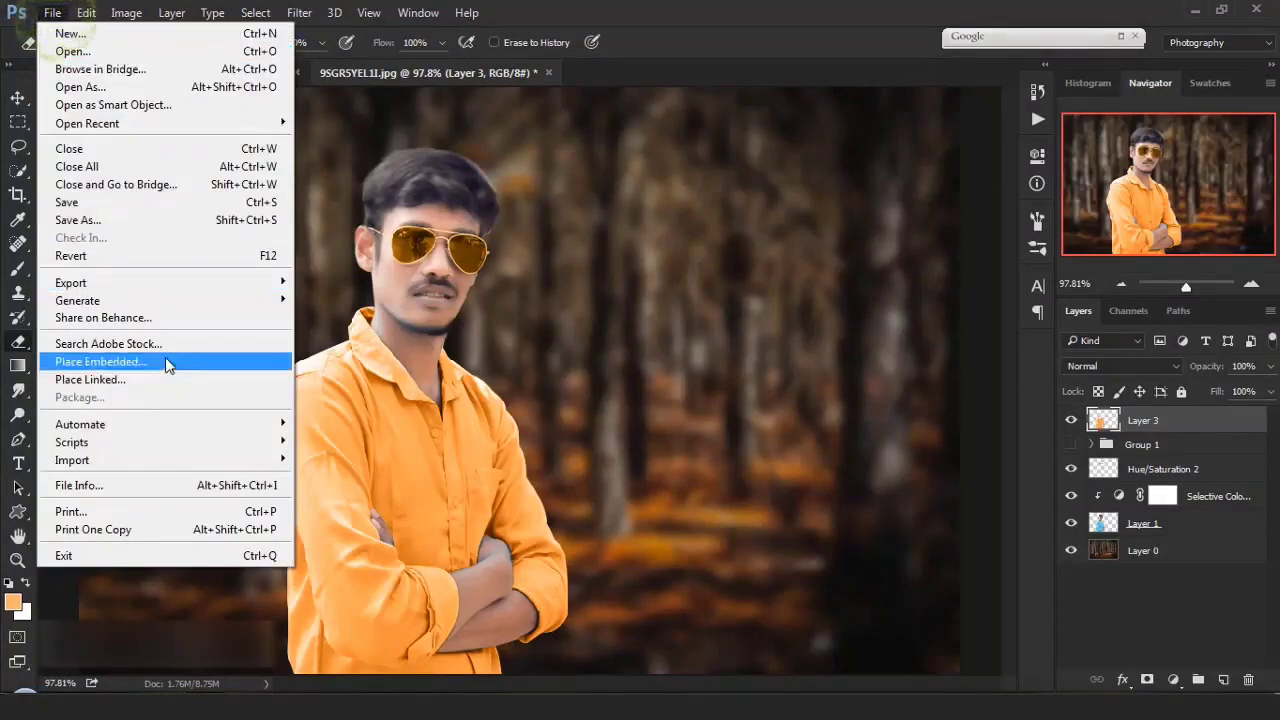
click(172, 362)
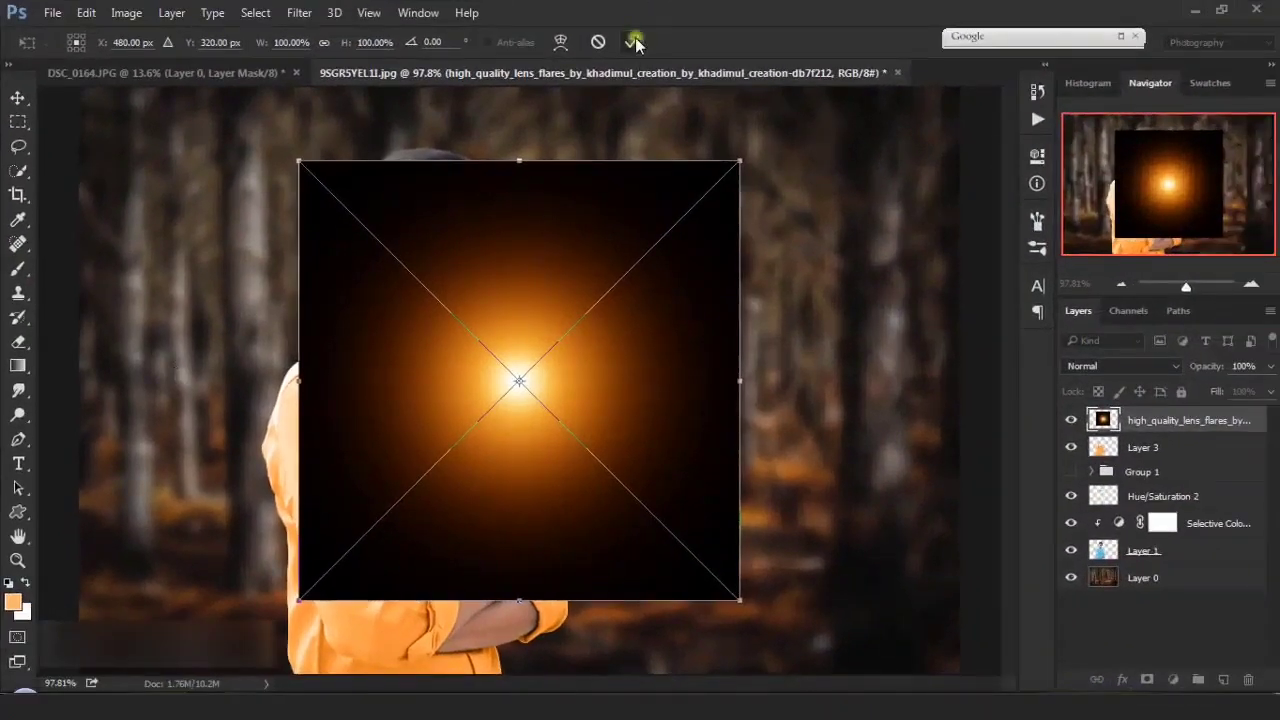
click(635, 42)
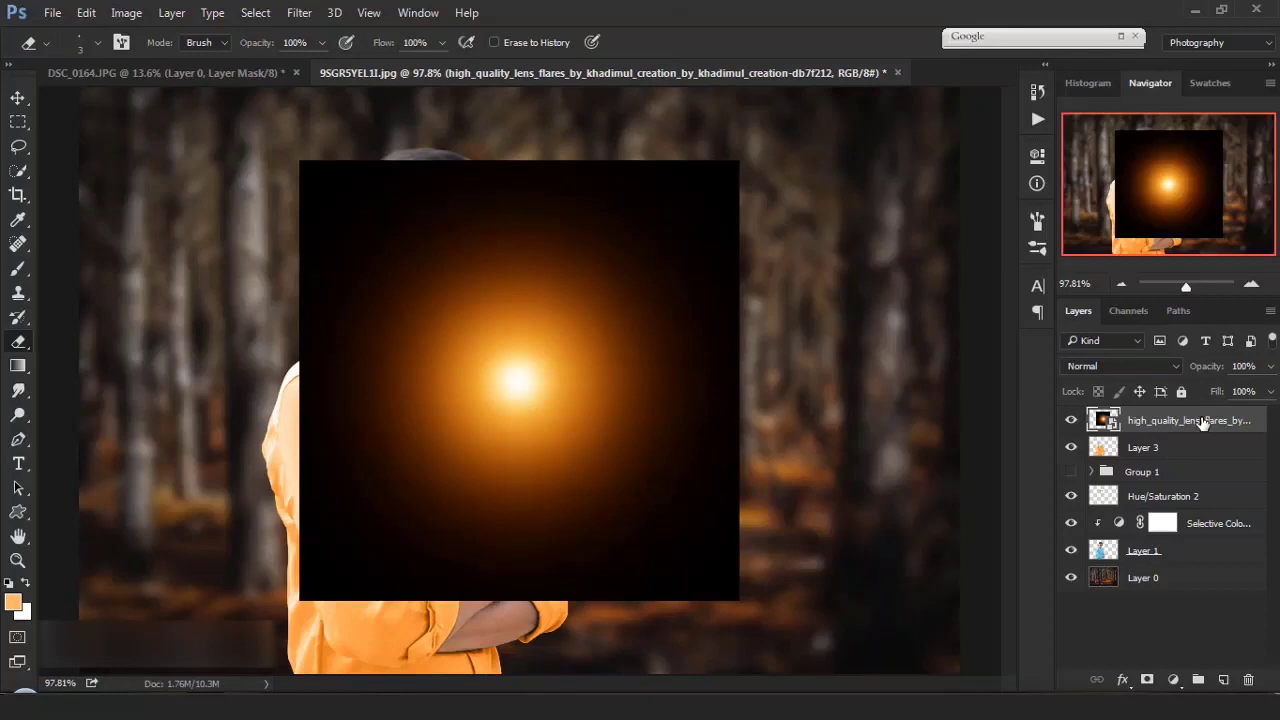
drag(1203, 424, 1213, 555)
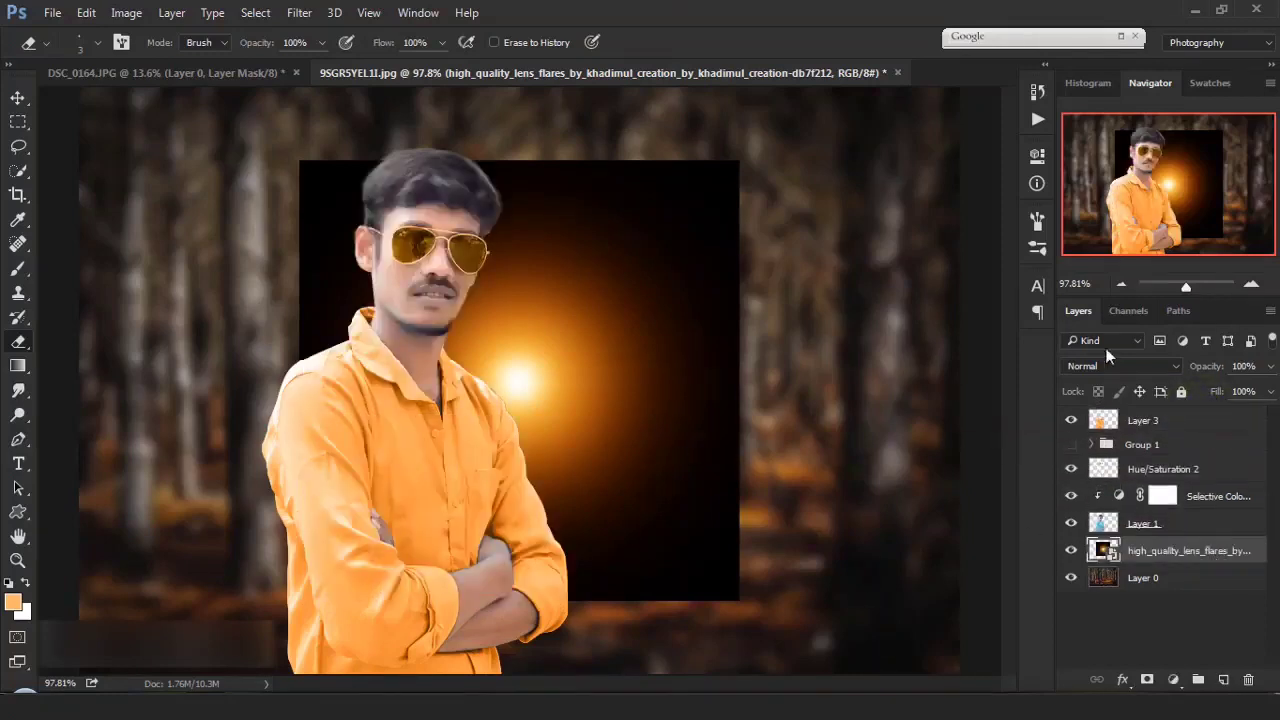
- Set the lens flare layer's blend mode to Screen and rasterize the layer
click(1128, 366)
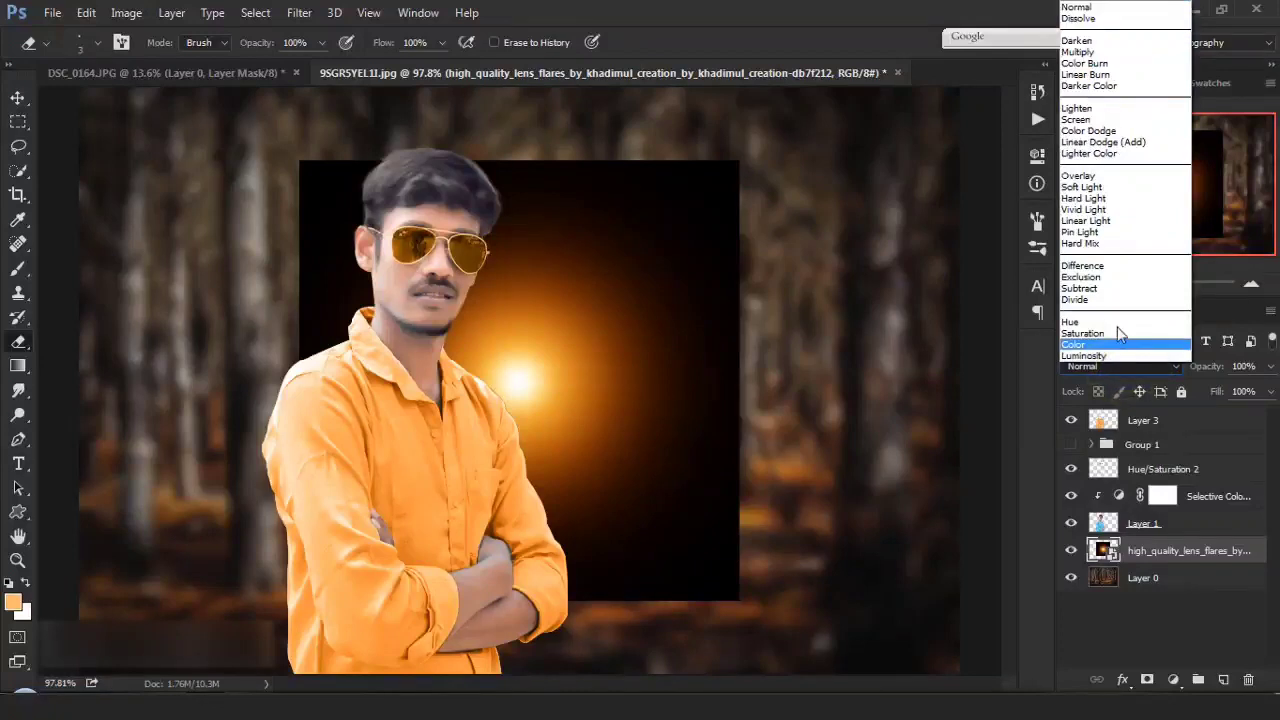
click(1080, 120)
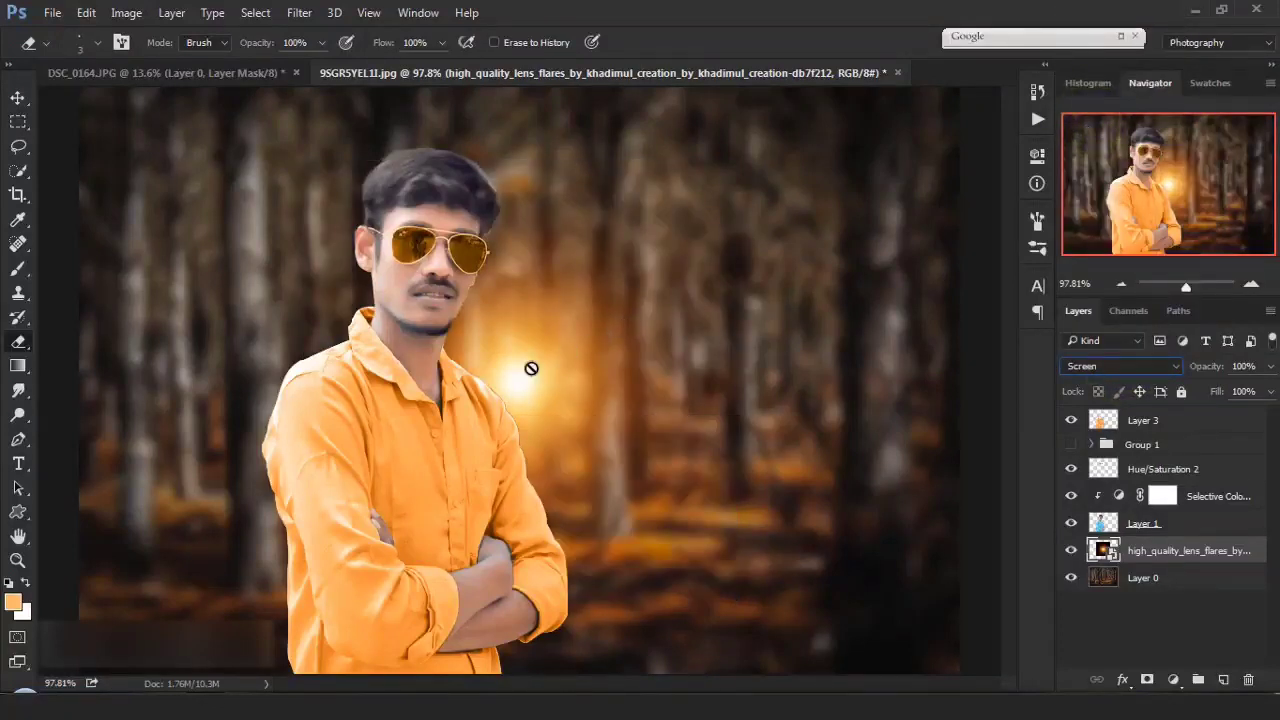
right_click(1160, 558)
click(797, 424)
- Move the flare into the forest just left of the man's head and scale it up to about 189%
click(22, 97)
drag(503, 377, 250, 277)
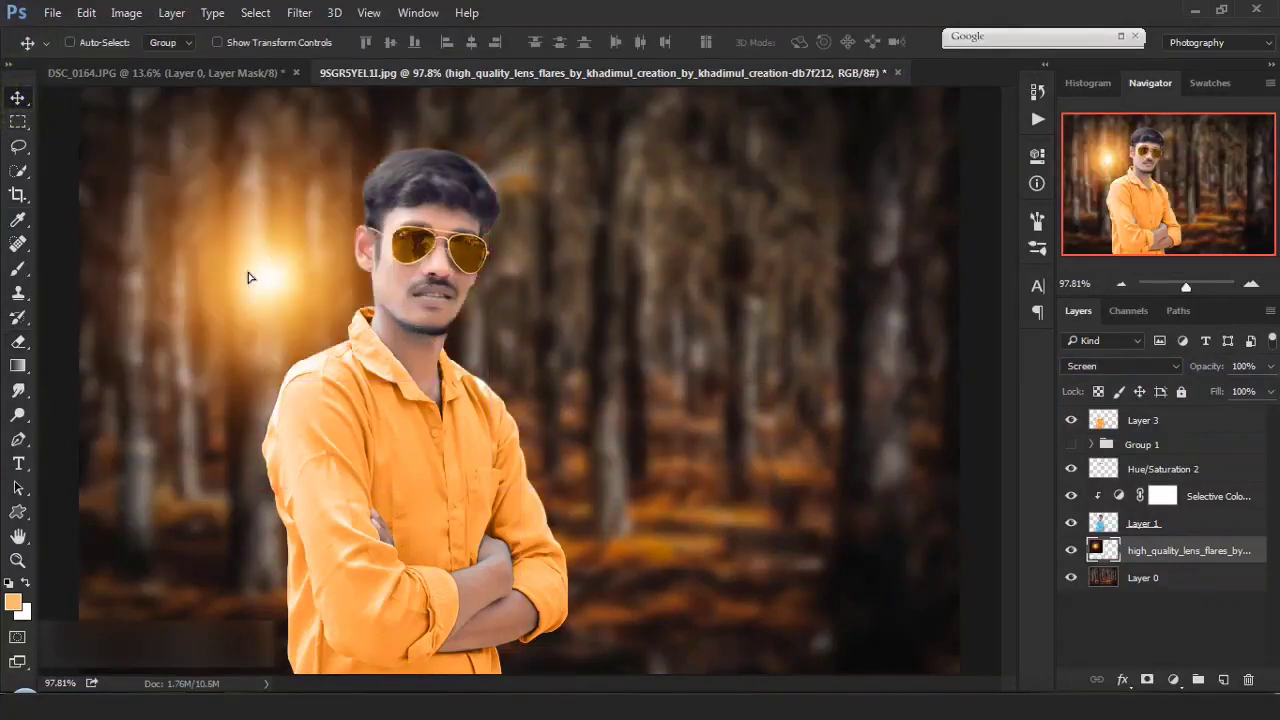
key(ctrl+t)
key(ctrl+minus)
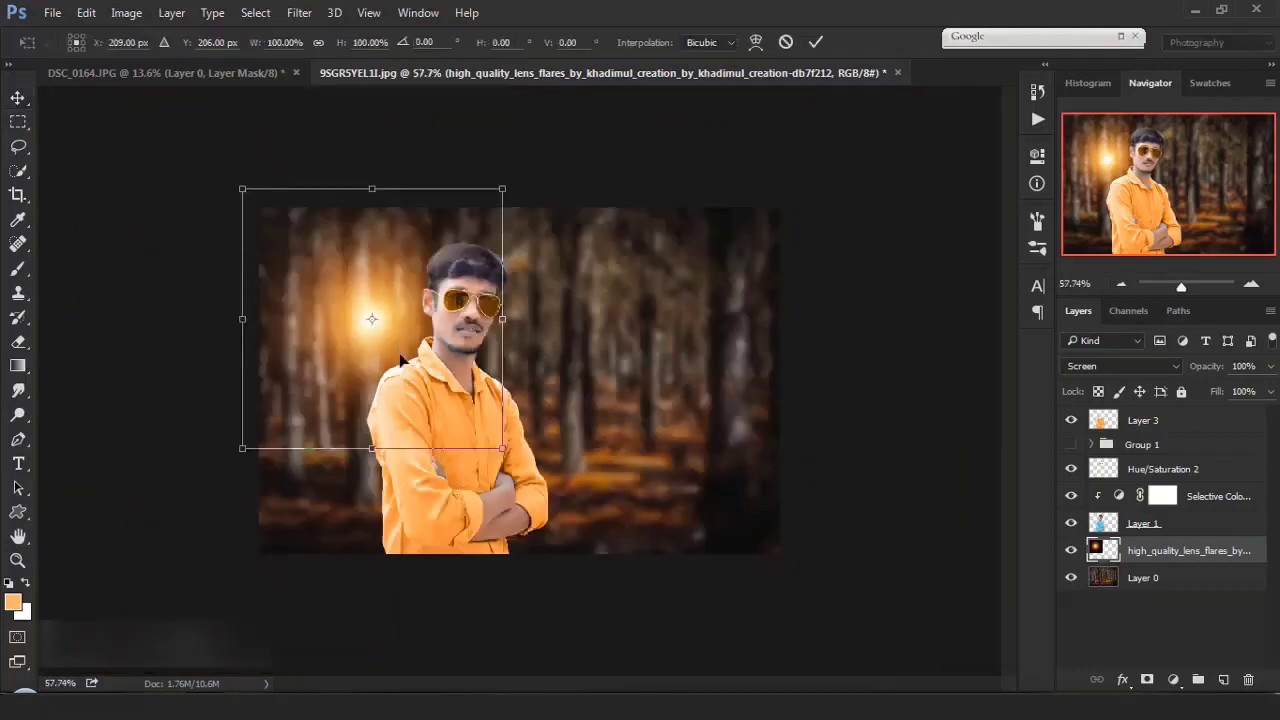
drag(546, 469, 654, 469)
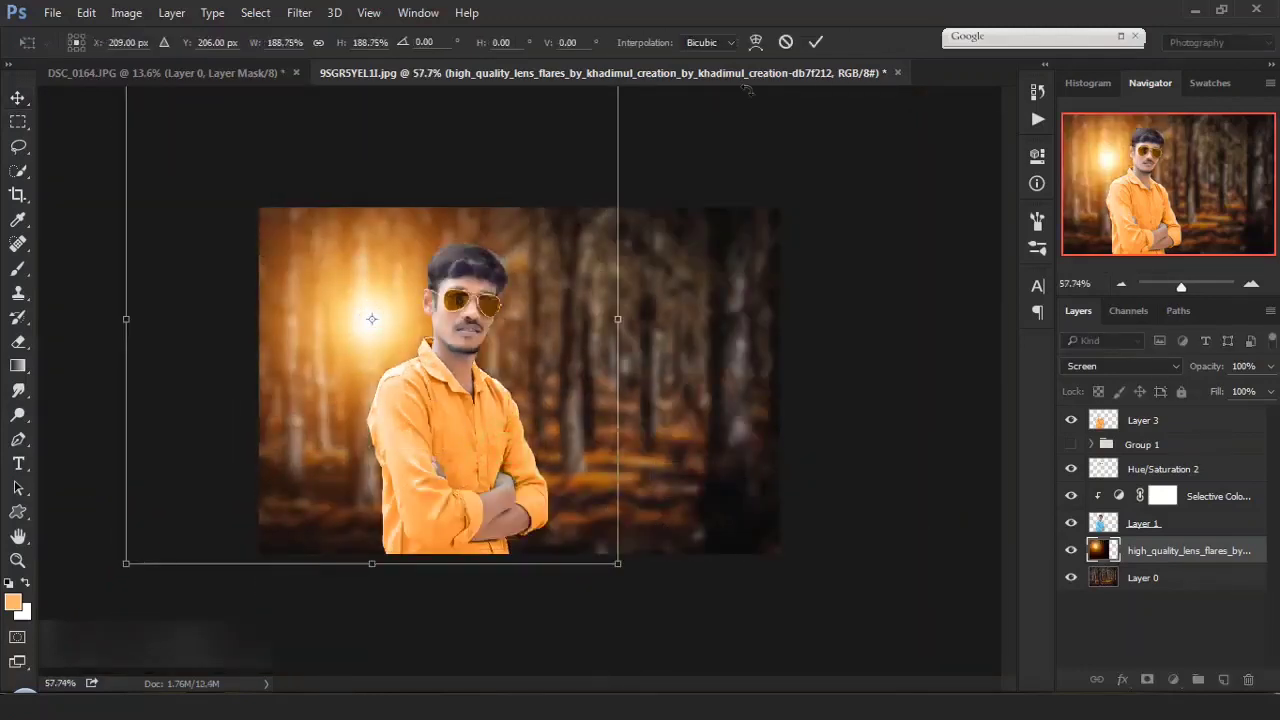
click(817, 44)
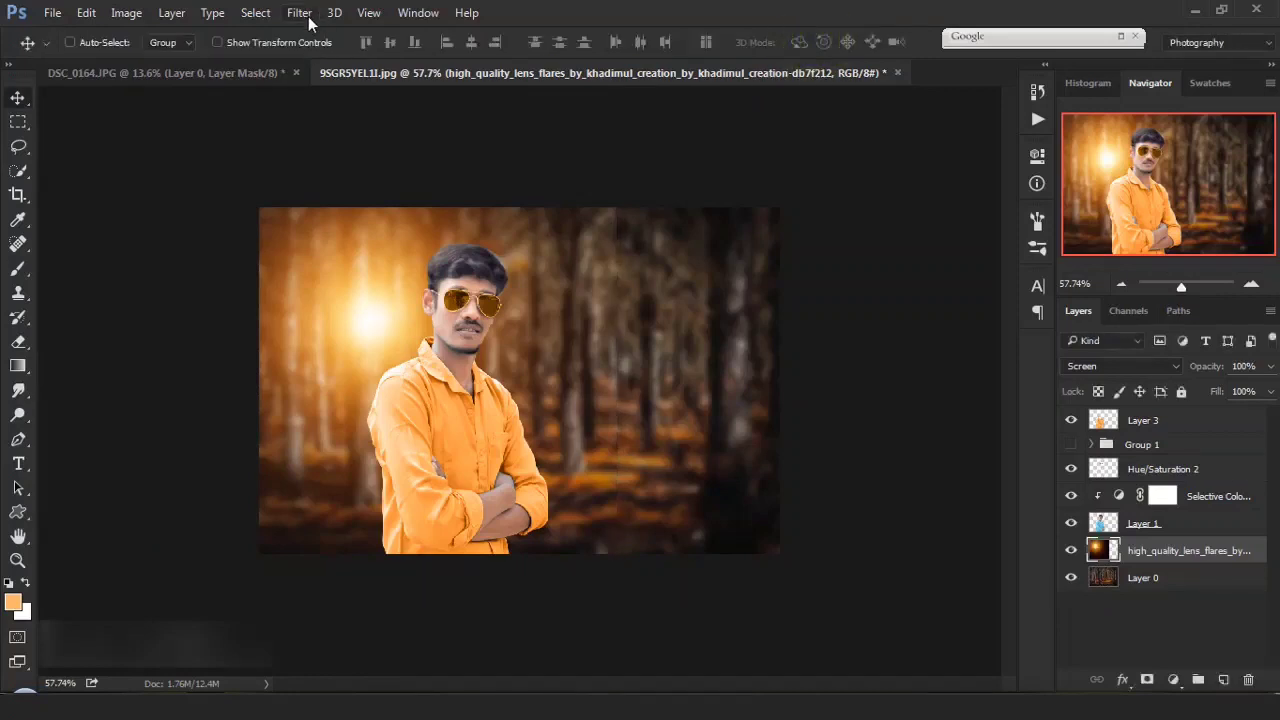
- Soften the flare layer with a Gaussian Blur and reduce the layer's opacity to 70%
click(303, 14)
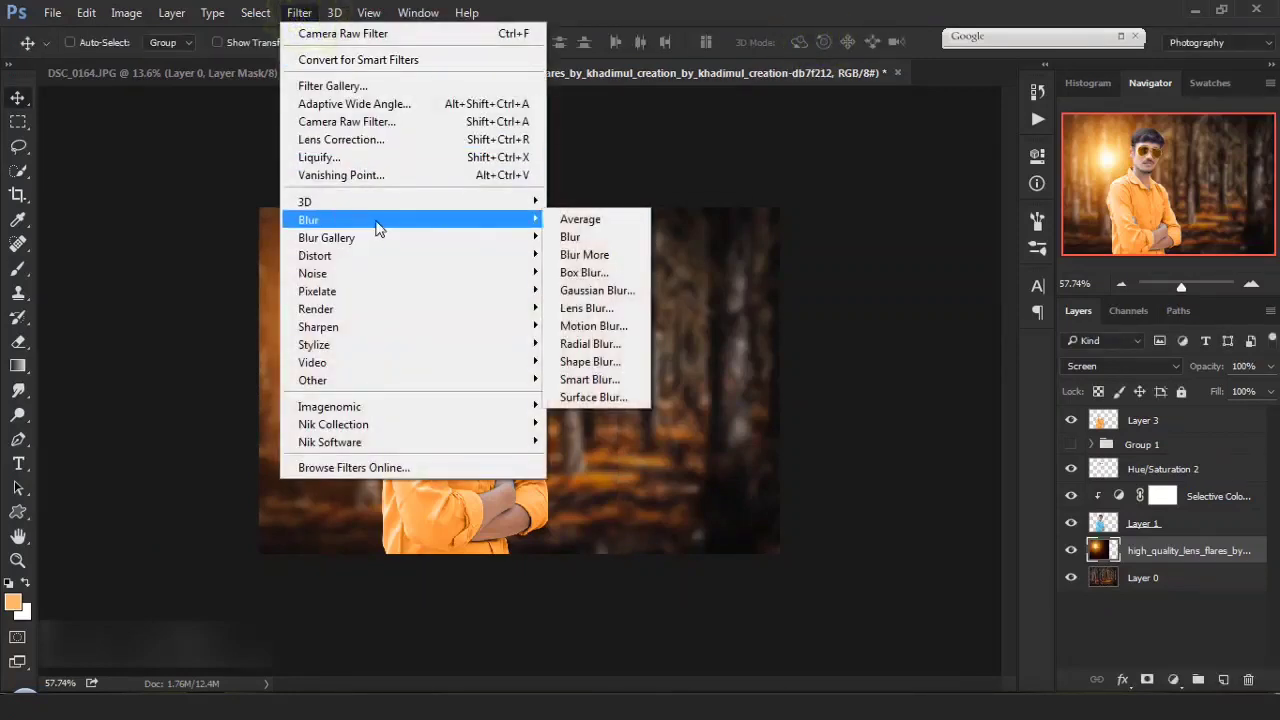
mouse_move(381, 237)
mouse_move(520, 221)
click(585, 291)
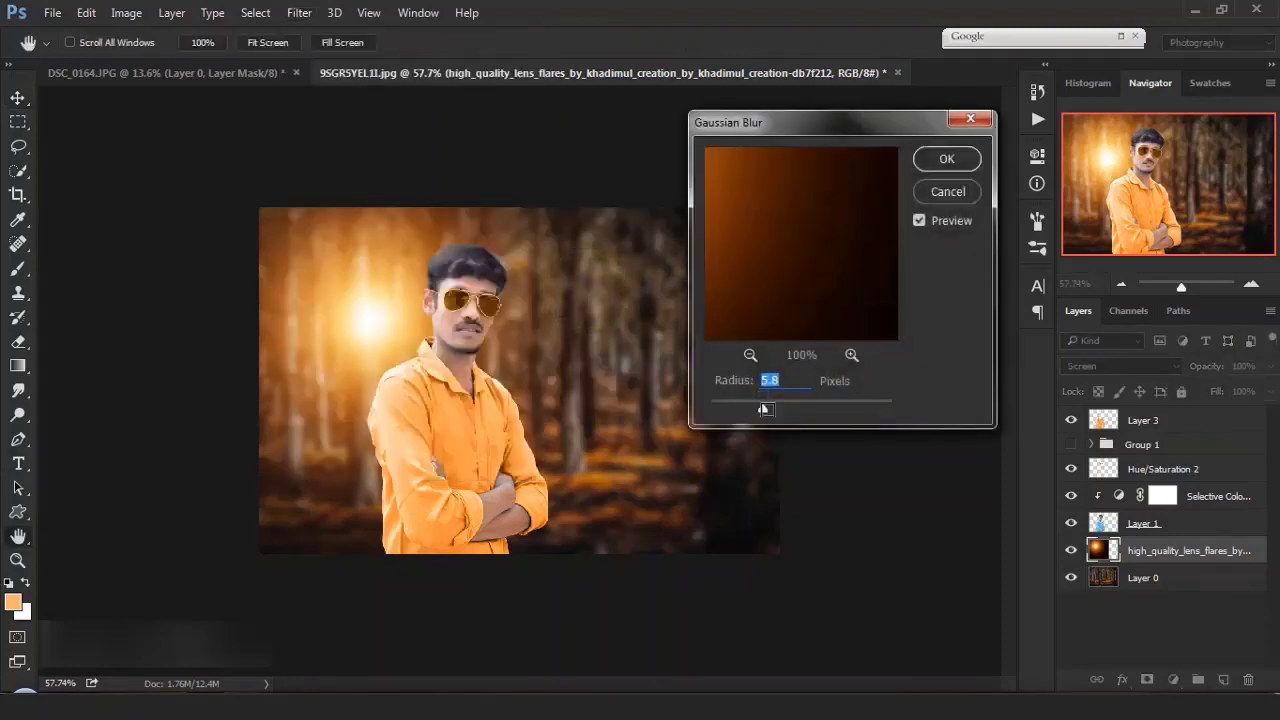
drag(767, 410, 786, 414)
click(940, 163)
key(ctrl+plus)
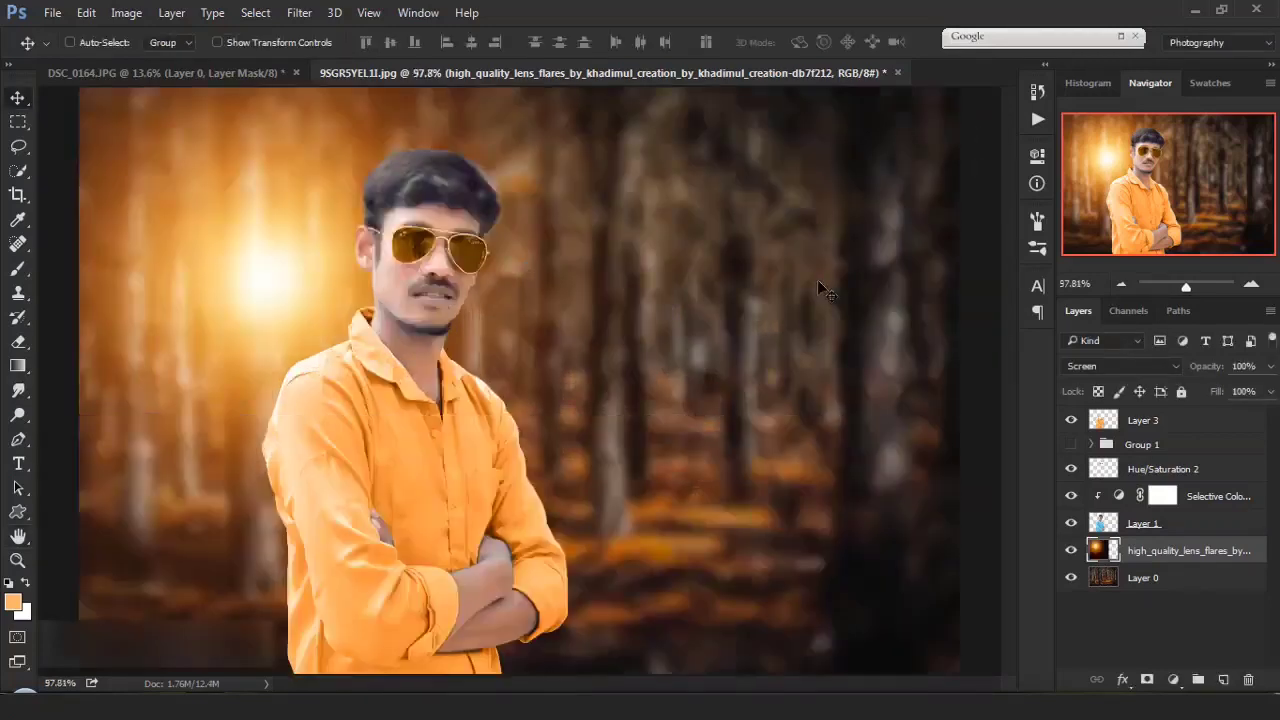
key(7)
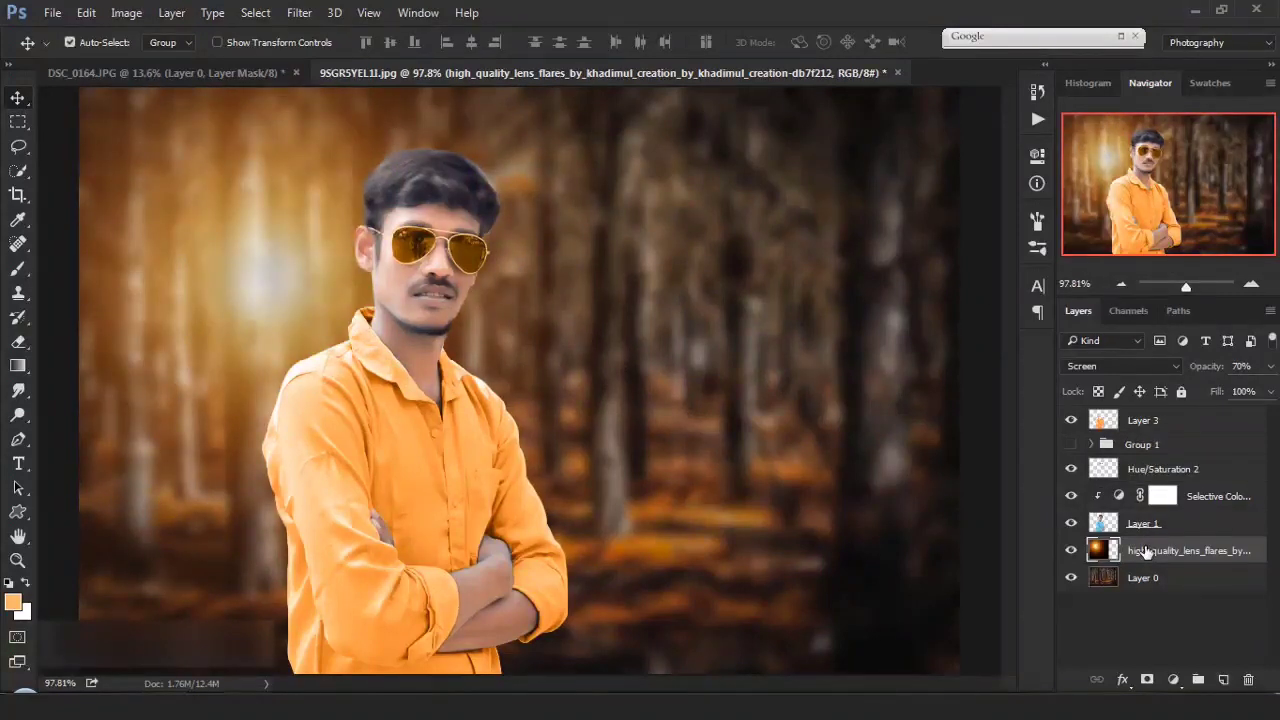
- Duplicate the flare layer and place the copy right of the man's chest, scaled down to about 27%
key(ctrl+j)
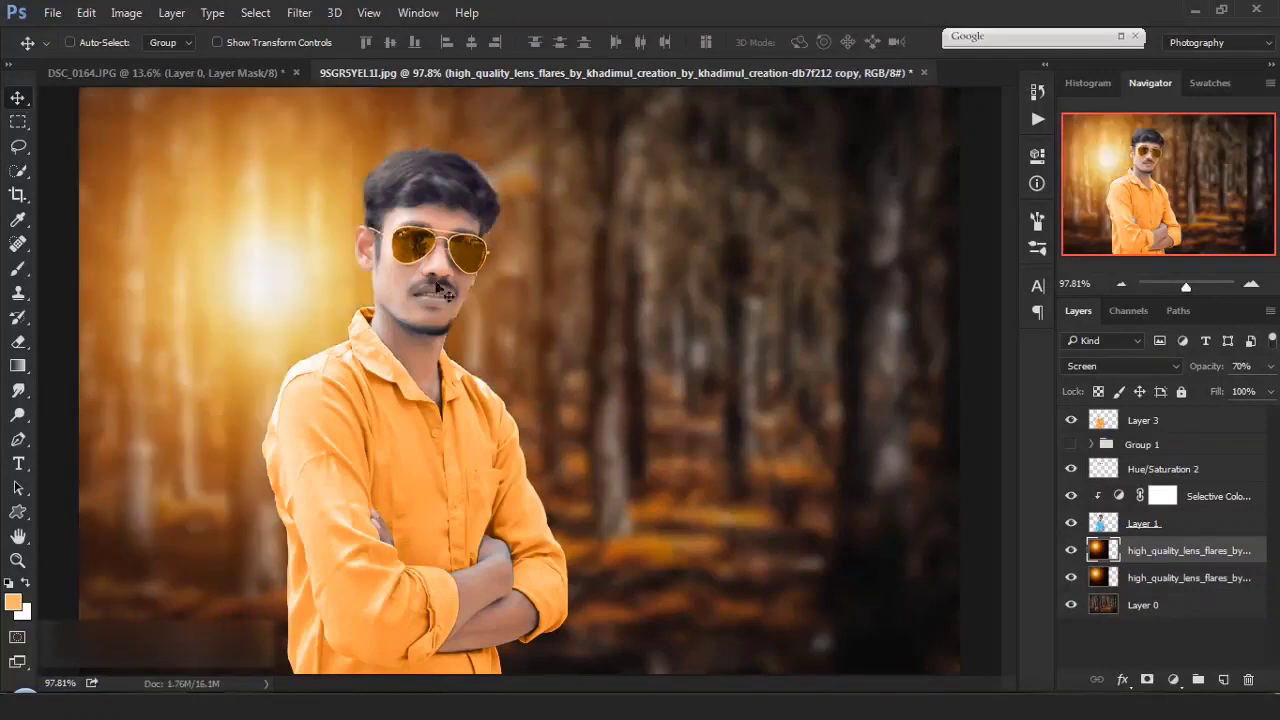
drag(318, 242, 580, 337)
key(ctrl+t)
key(ctrl+0)
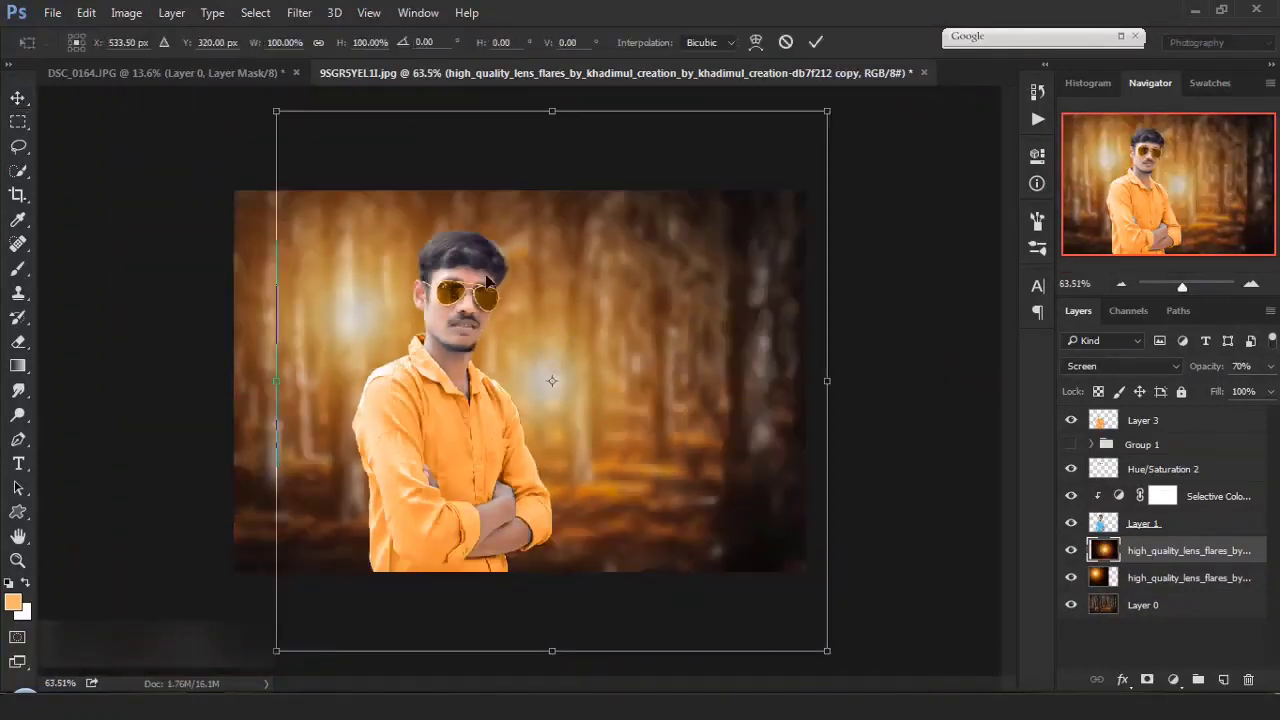
drag(276, 113, 476, 308)
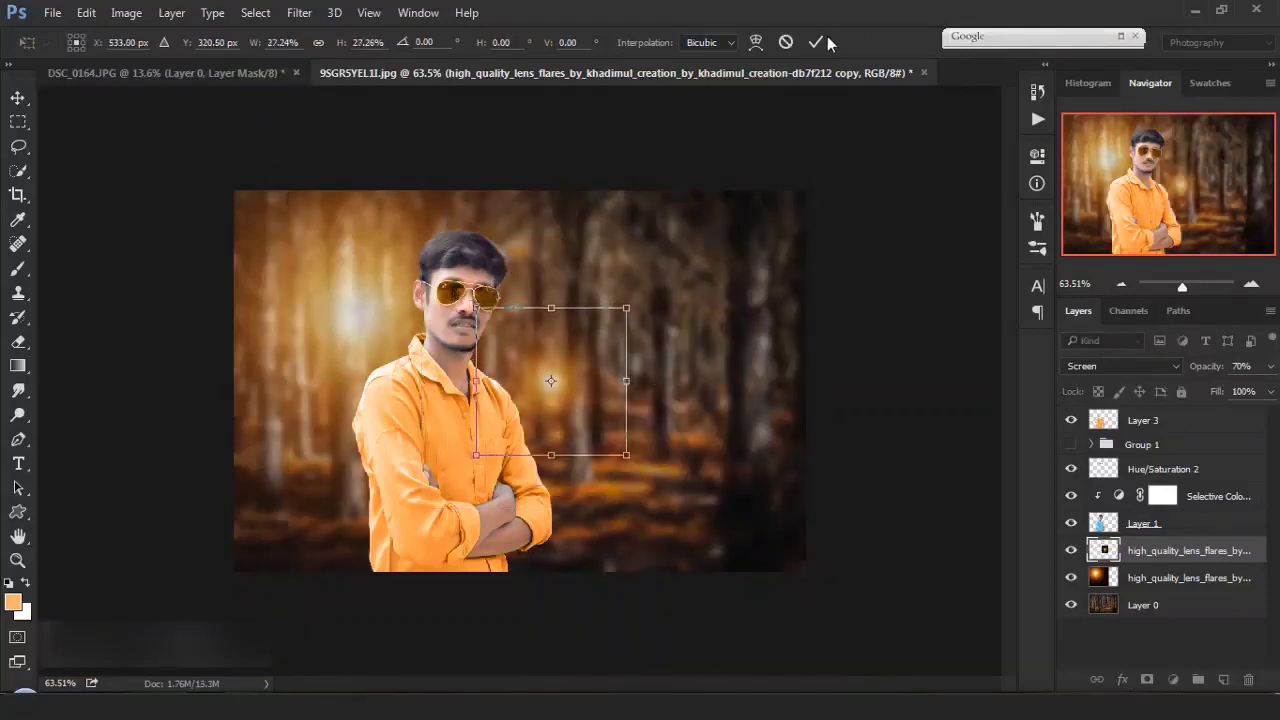
click(818, 42)
key(ctrl+0)
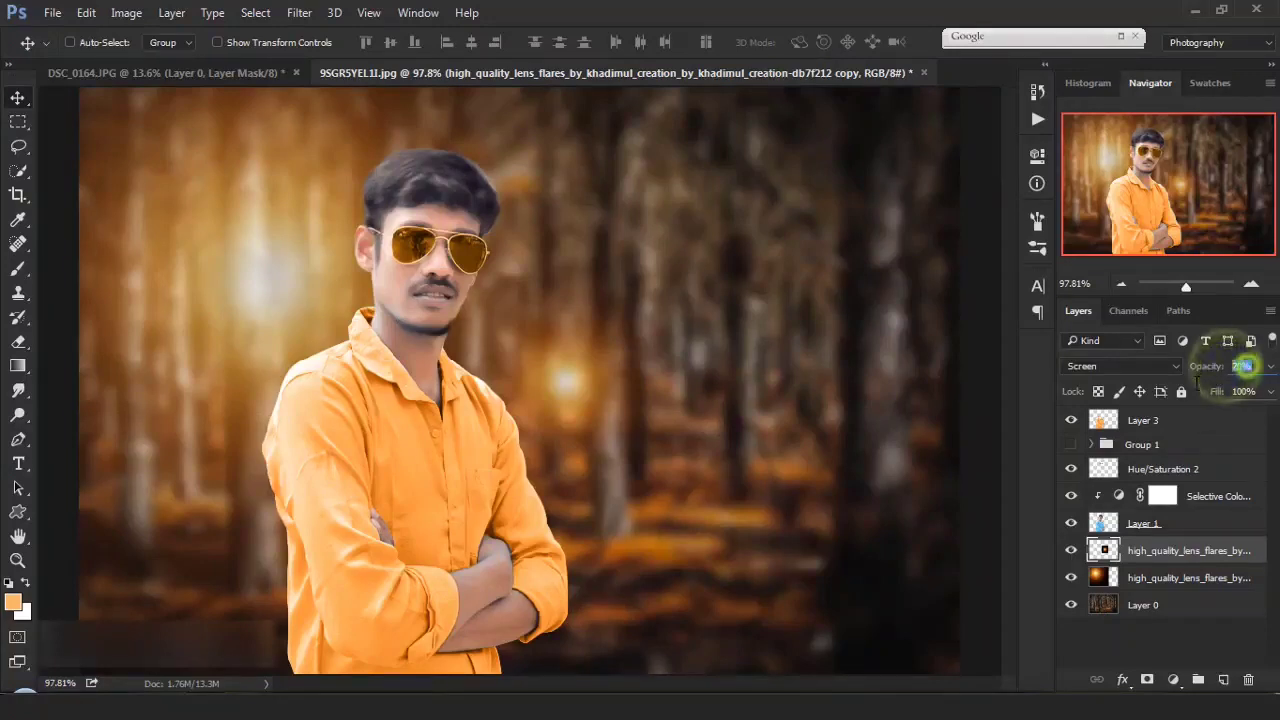
- Set the small flare copy's opacity to 100% and move its layer above Layer 3
click(1240, 366)
text(100)
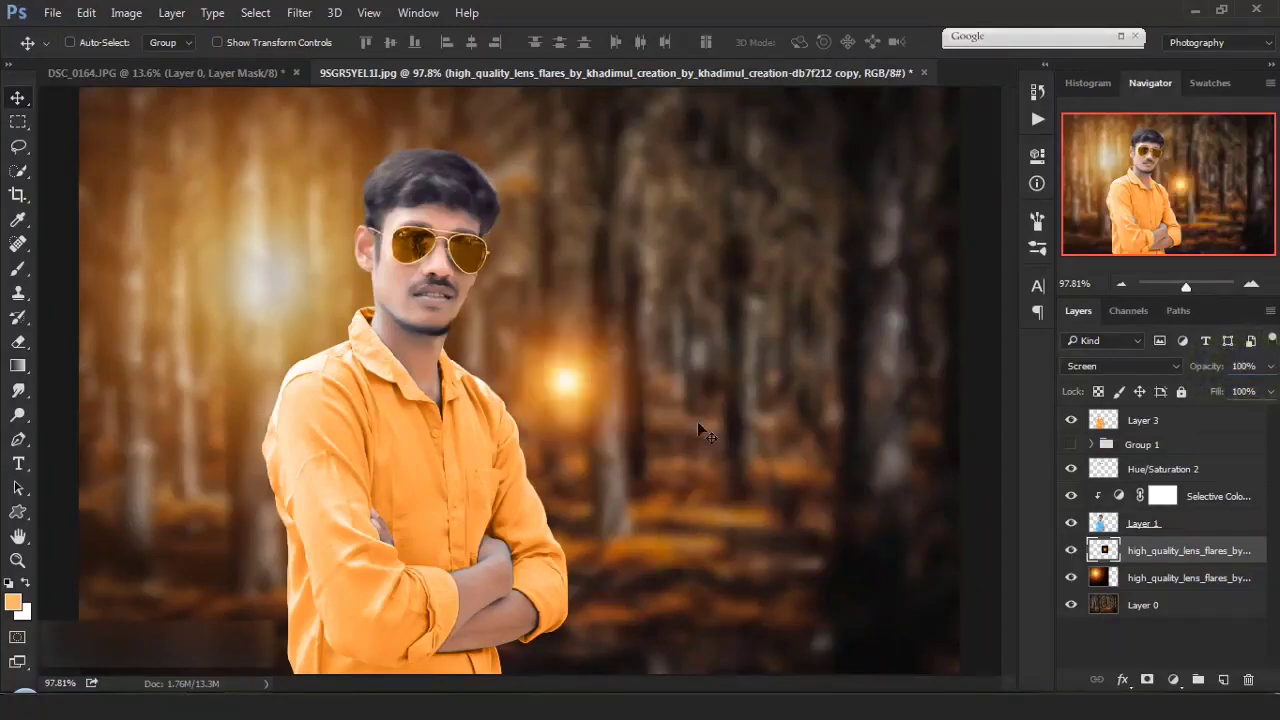
drag(481, 341, 471, 330)
drag(1155, 550, 1149, 414)
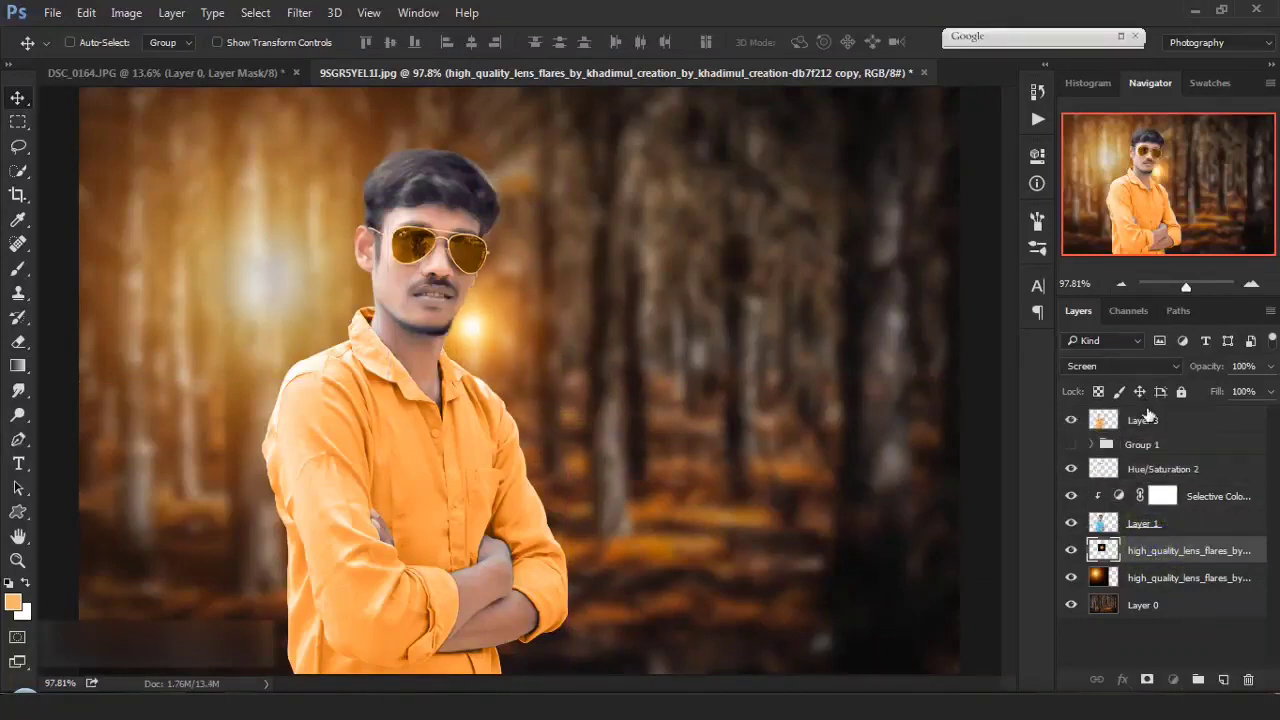
drag(1197, 560, 1165, 422)
- Position the small flare at the right edge of the man's face beside the sunglasses and lower its opacity to 56%
drag(462, 327, 494, 272)
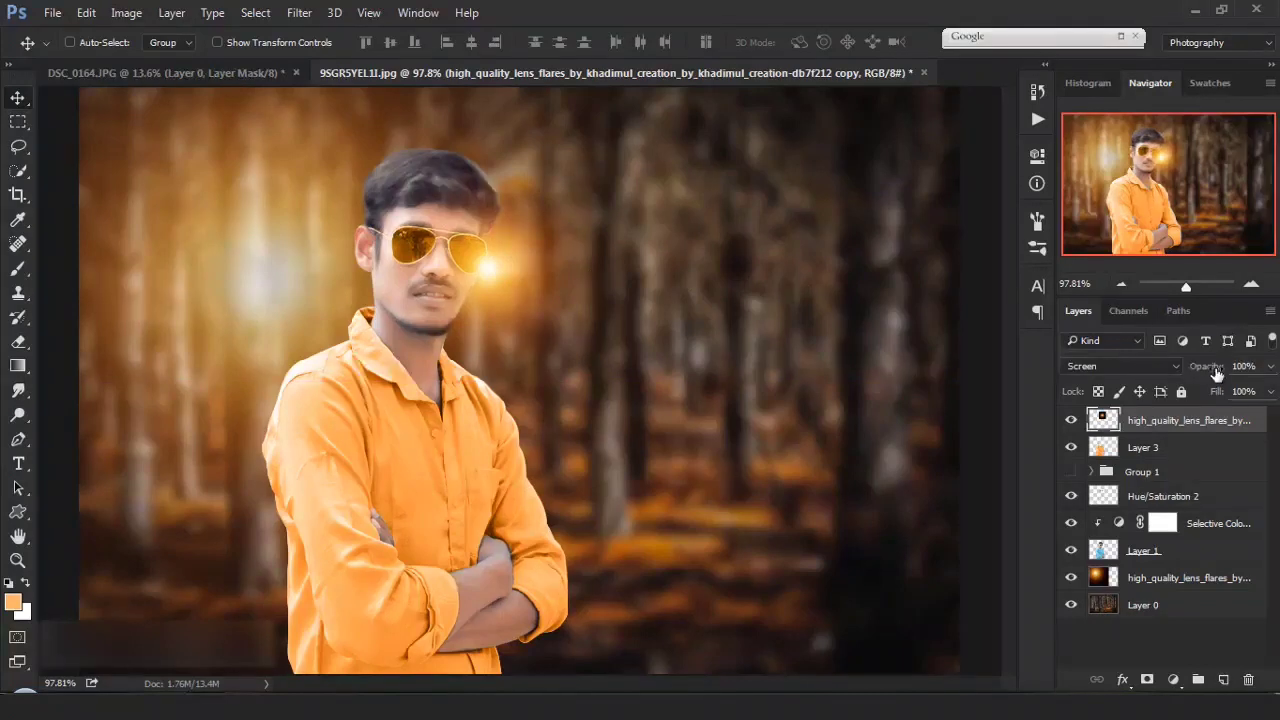
drag(1214, 366, 1175, 371)
mouse_move(485, 283)
mouse_down()
mouse_move(480, 263)
mouse_move(482, 286)
mouse_up()
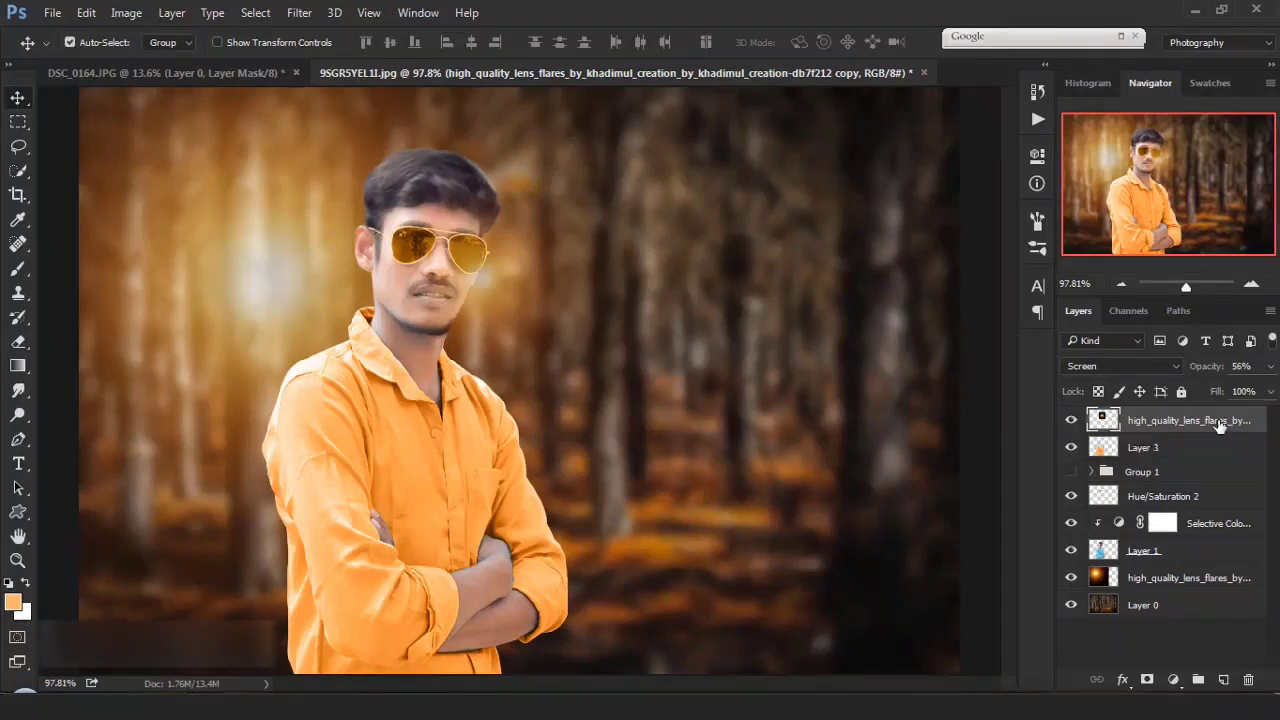
- Duplicate the small flare layer, then enlarge the copy and place it at the forest's right edge
drag(1220, 425, 1223, 679)
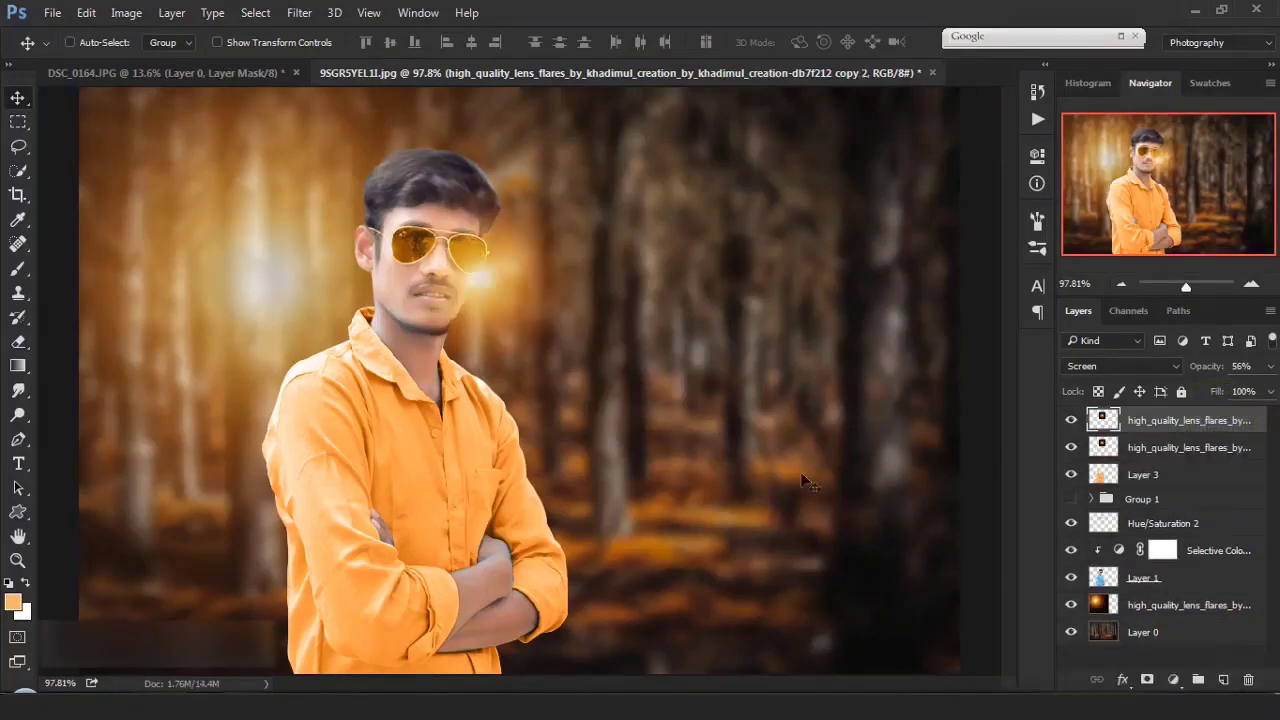
drag(487, 308, 727, 455)
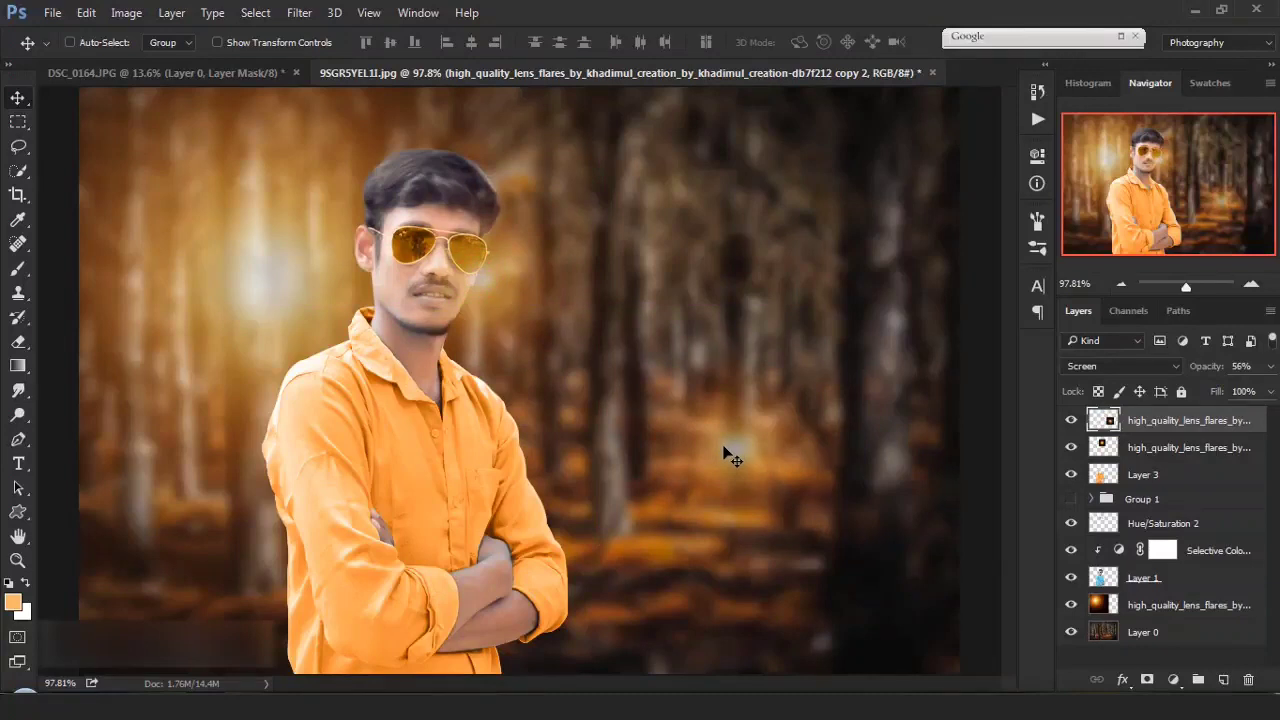
key(ctrl+t)
scroll(732, 457, down, 4)
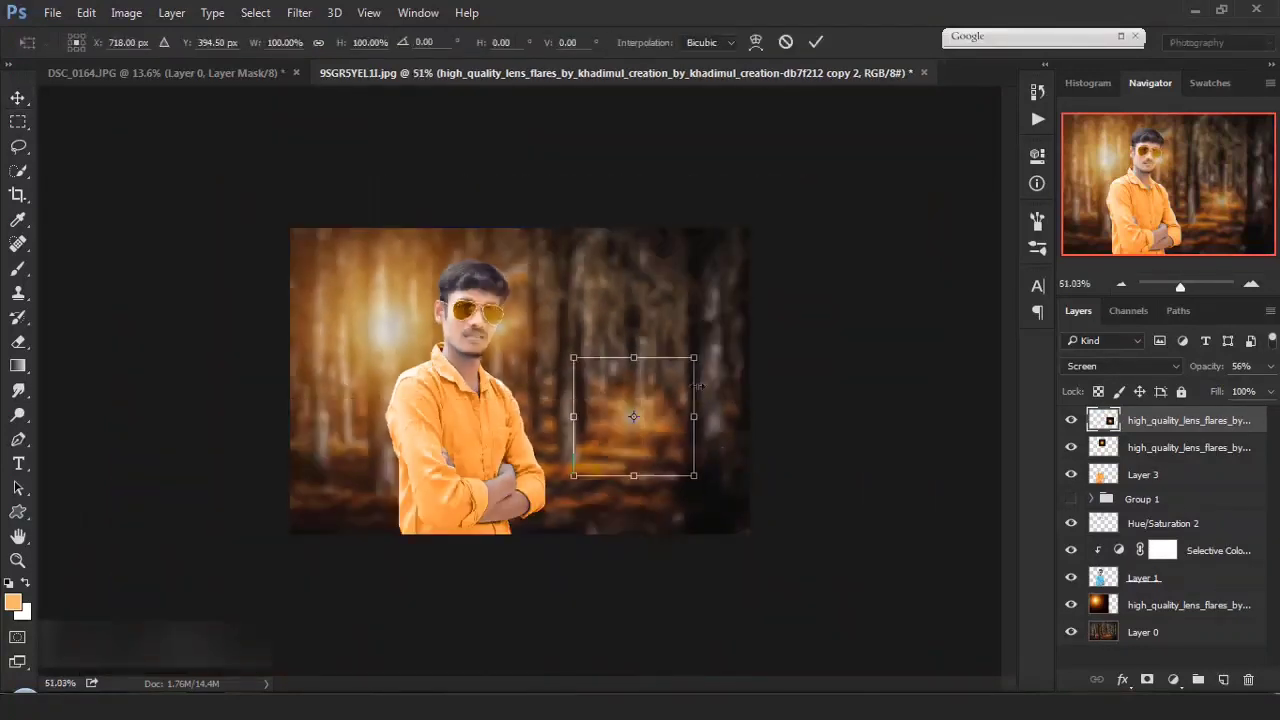
drag(694, 357, 914, 142)
drag(800, 362, 925, 314)
click(816, 42)
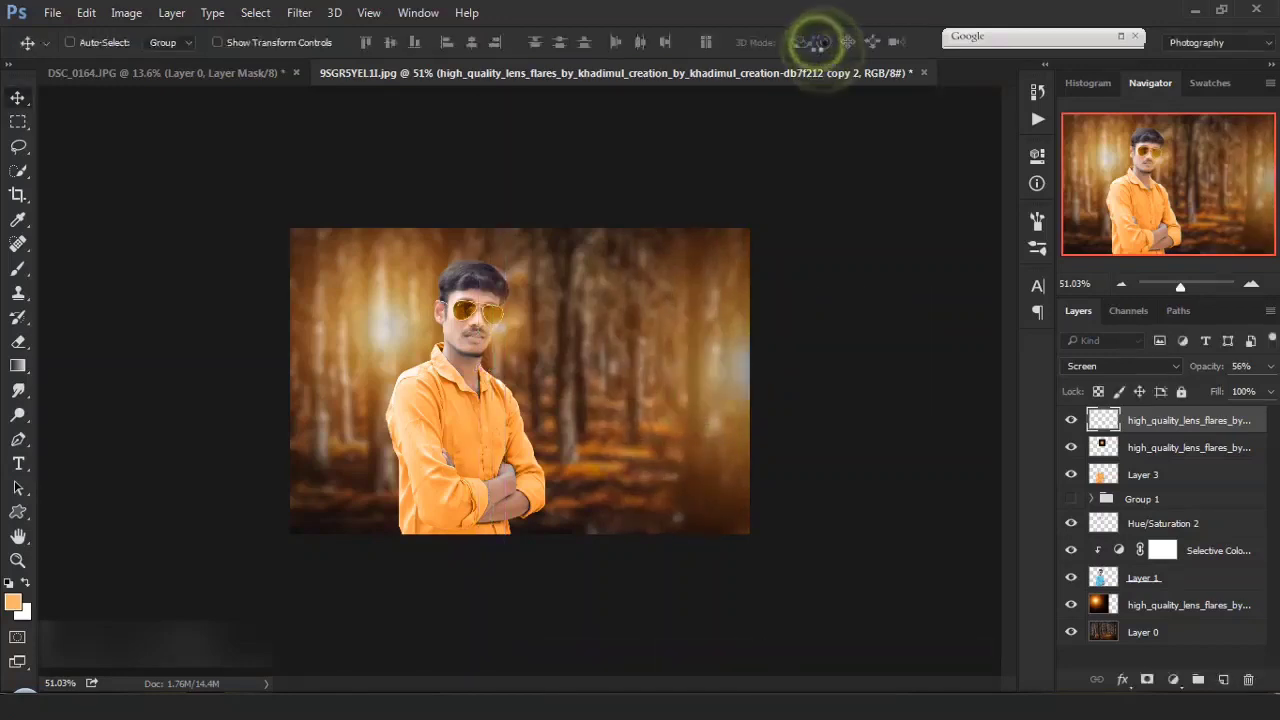
key(ctrl+0)
- Add a Hue/Saturation adjustment with hue -27 and clip it to the enlarged flare copy
click(1174, 680)
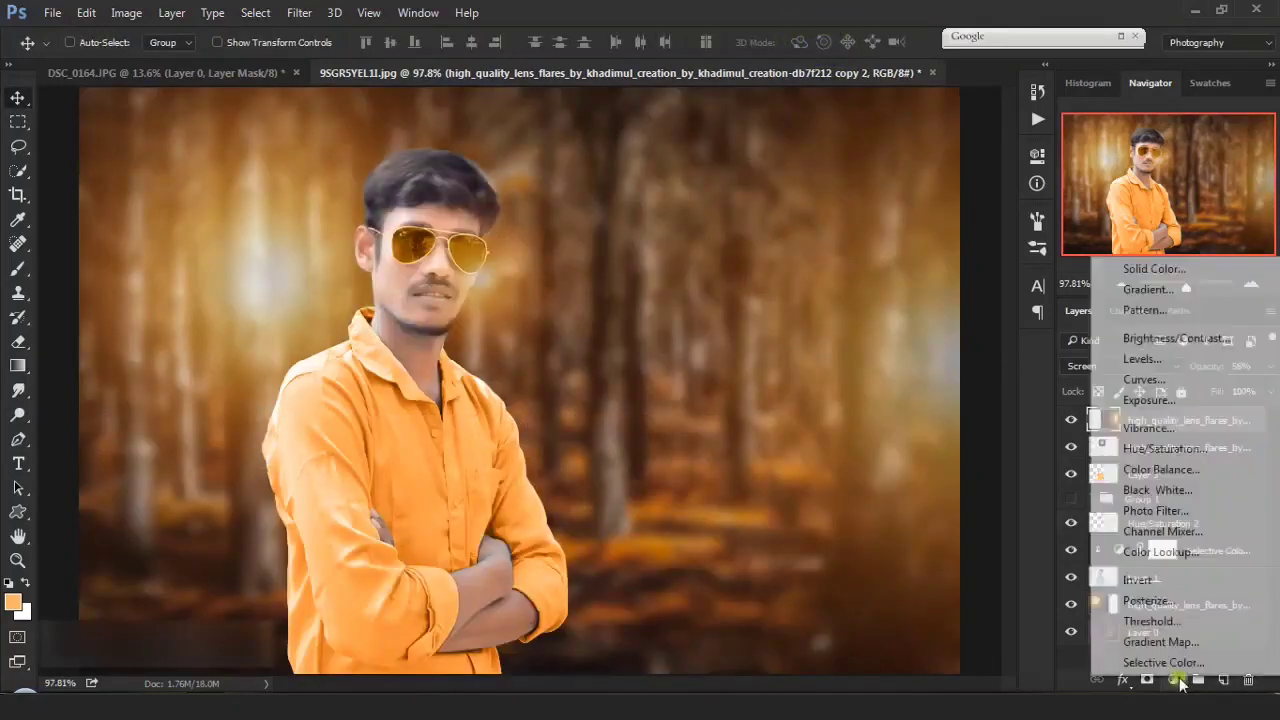
click(1168, 452)
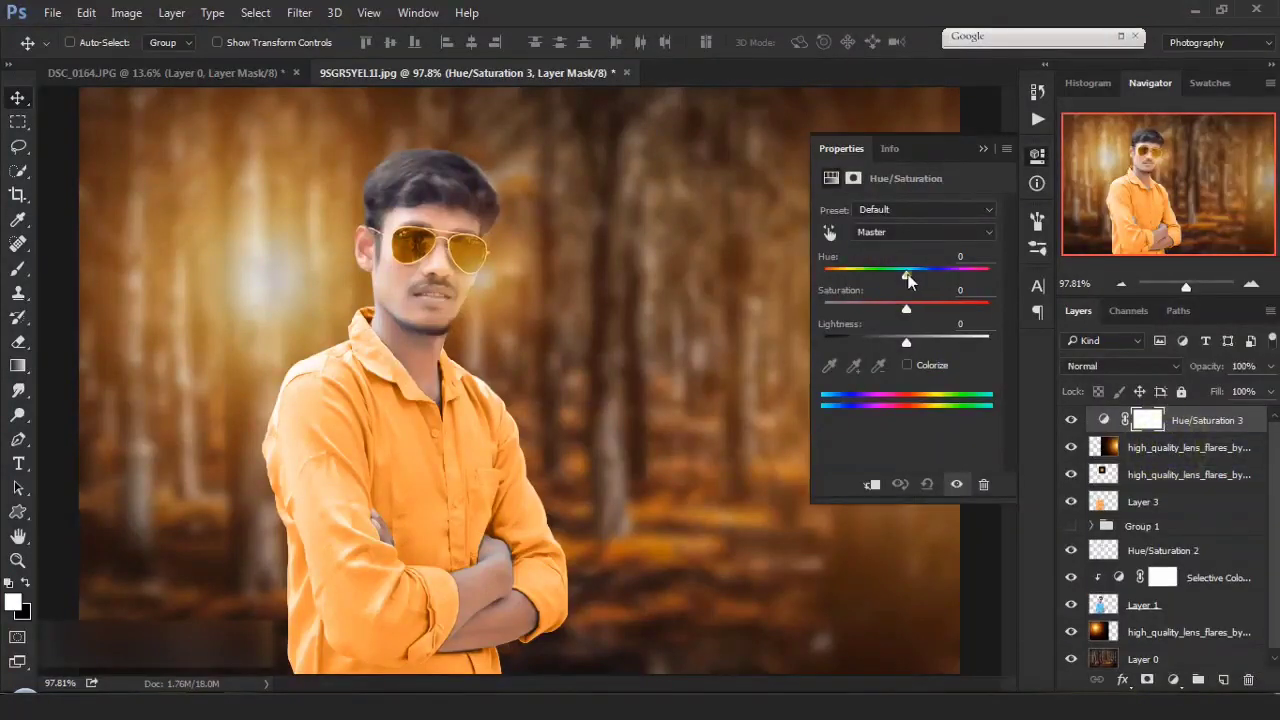
drag(906, 276, 884, 278)
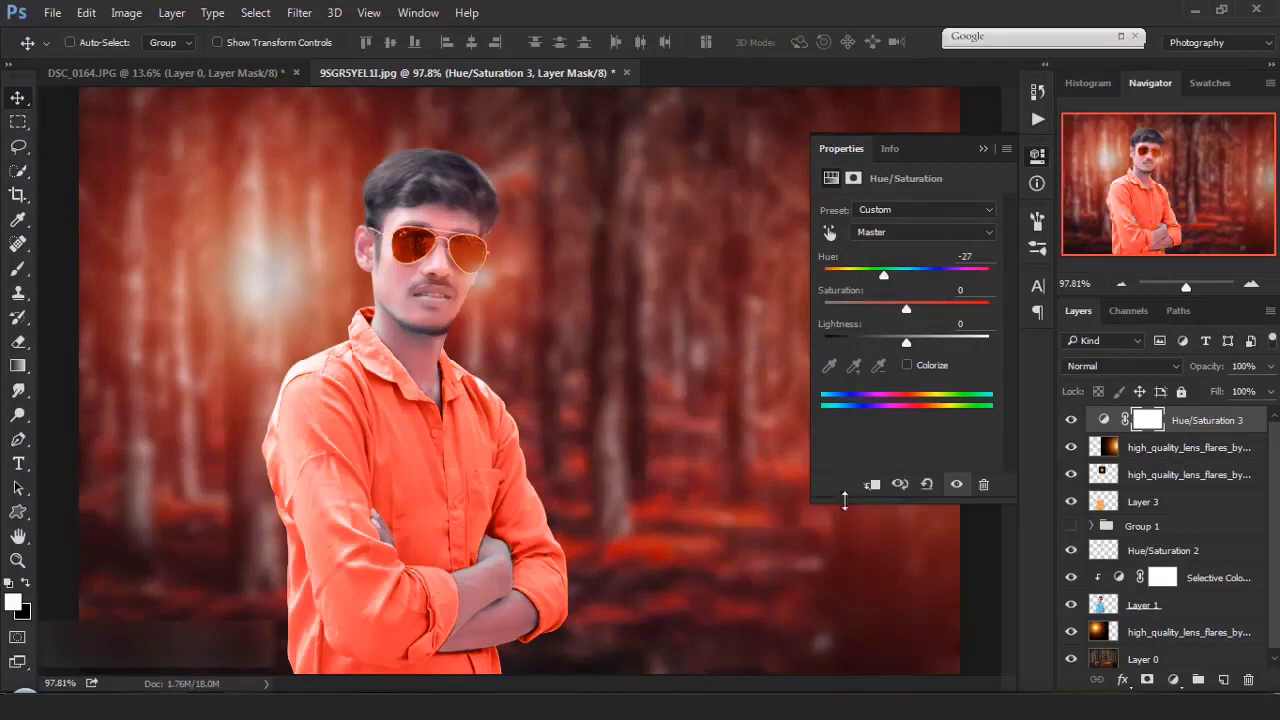
click(871, 486)
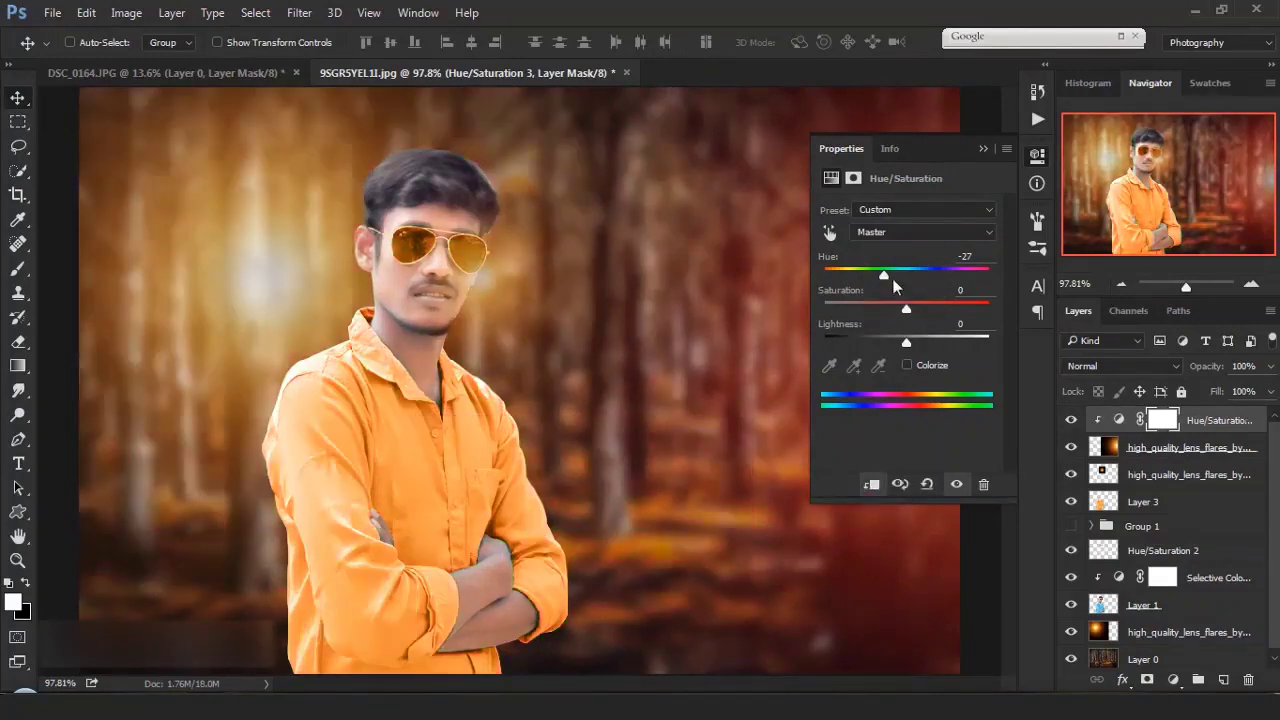
- Colorize the clipped Hue/Saturation adjustment blue with hue 227 and saturation about 48
drag(884, 276, 938, 278)
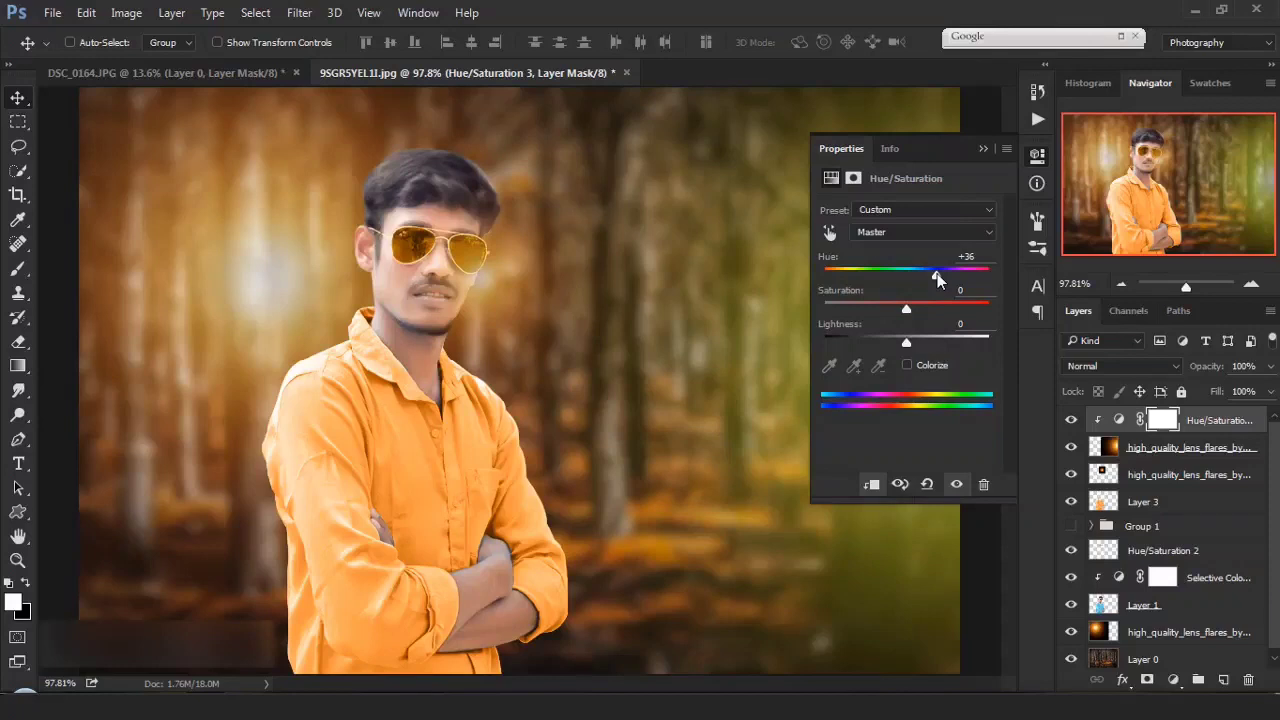
click(907, 366)
drag(838, 276, 927, 280)
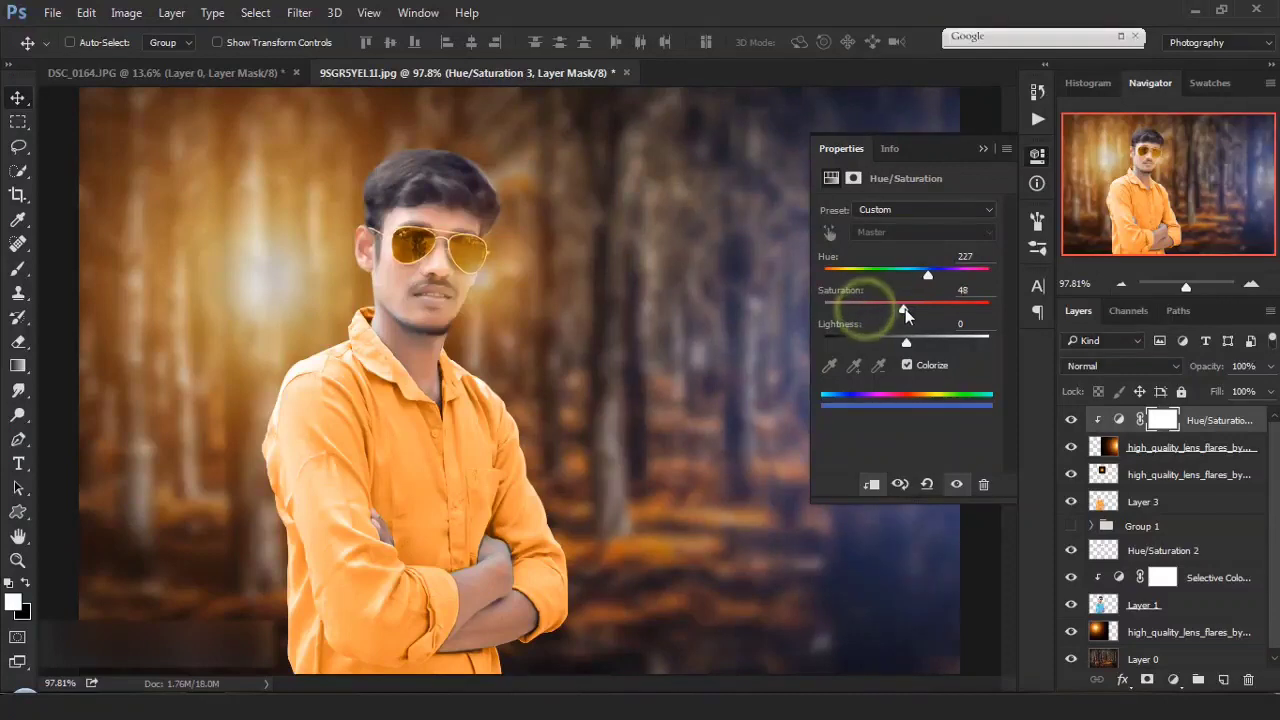
drag(905, 310, 925, 313)
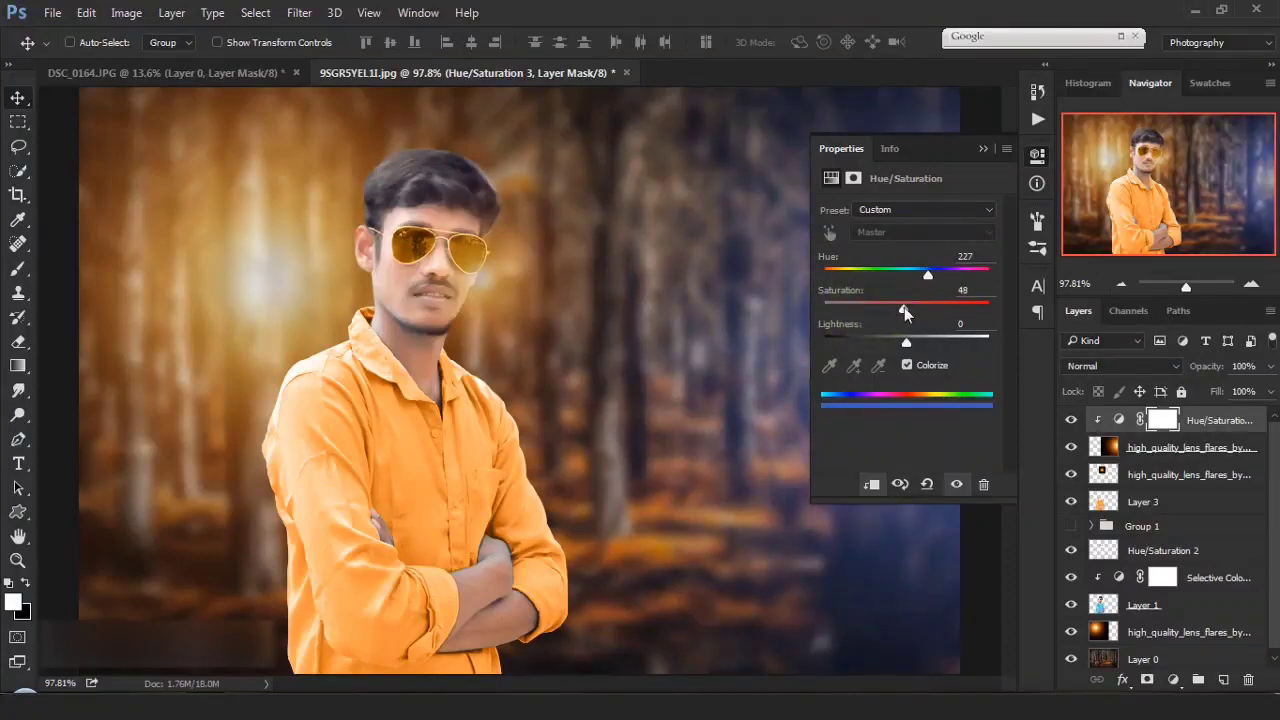
click(983, 149)
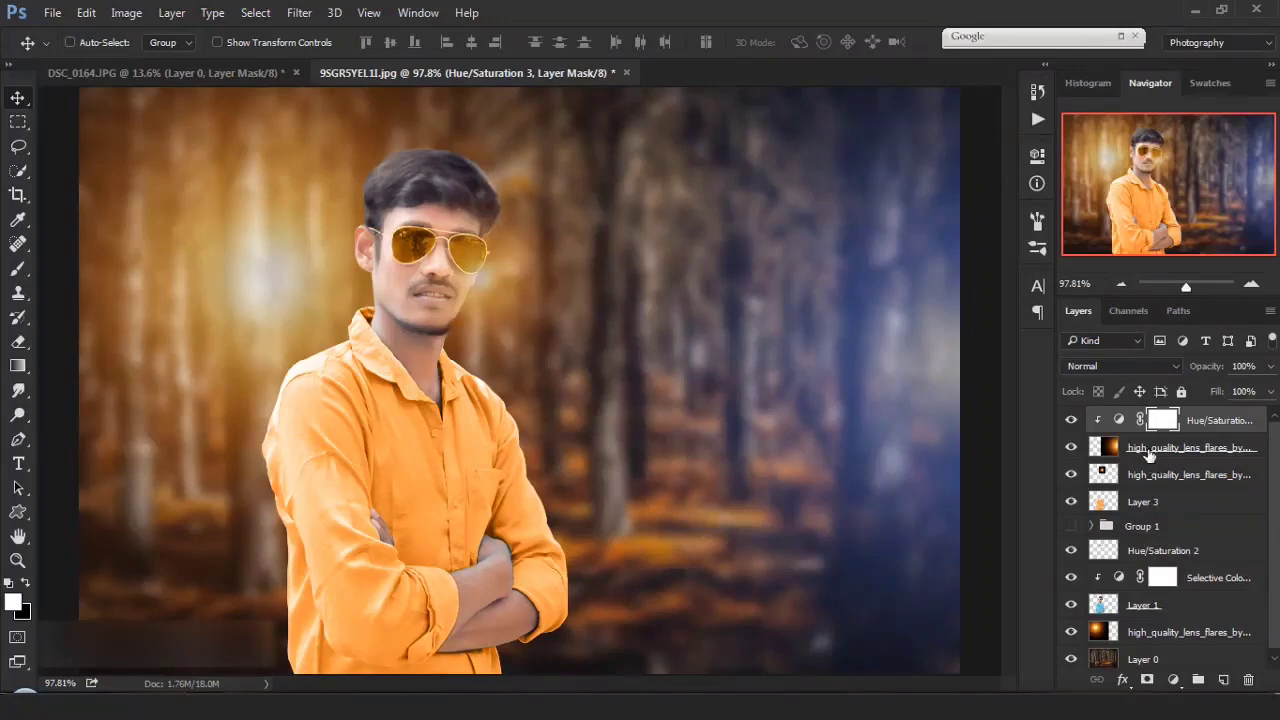
- Move the large orange flare above the forest background to the image's left edge and enlarge it to about 138%
click(1149, 452)
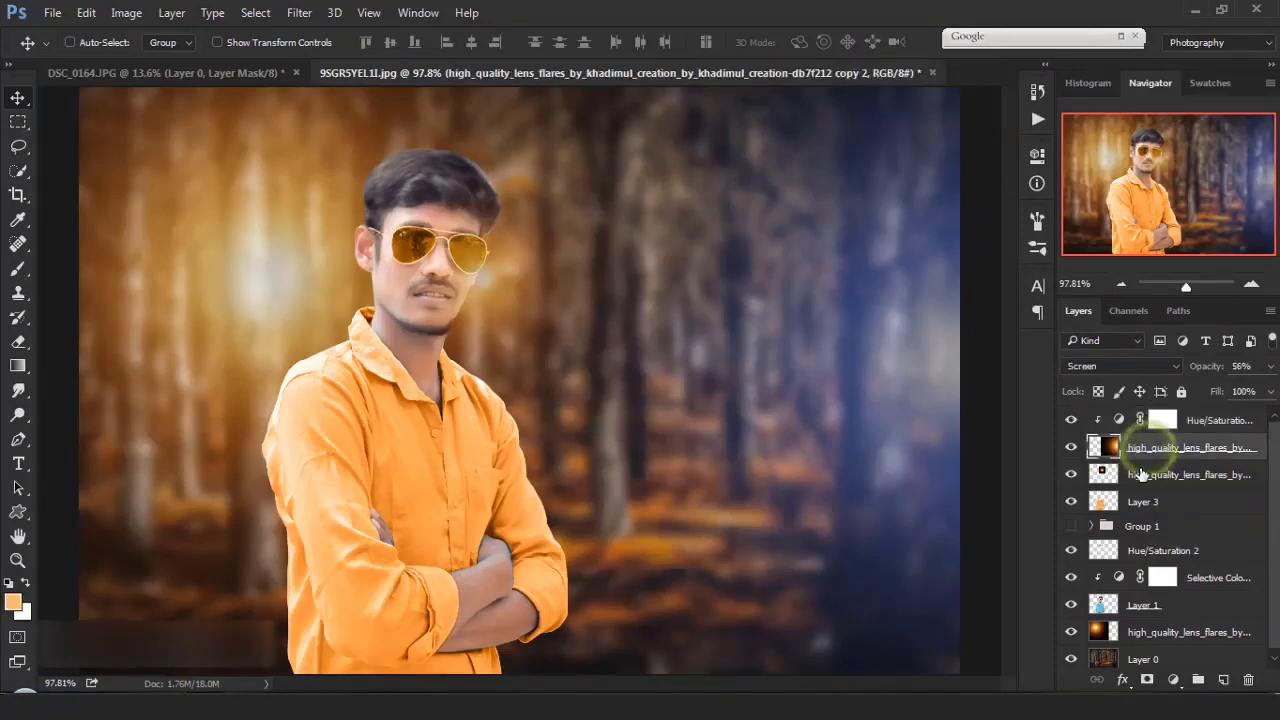
click(1158, 632)
click(1173, 679)
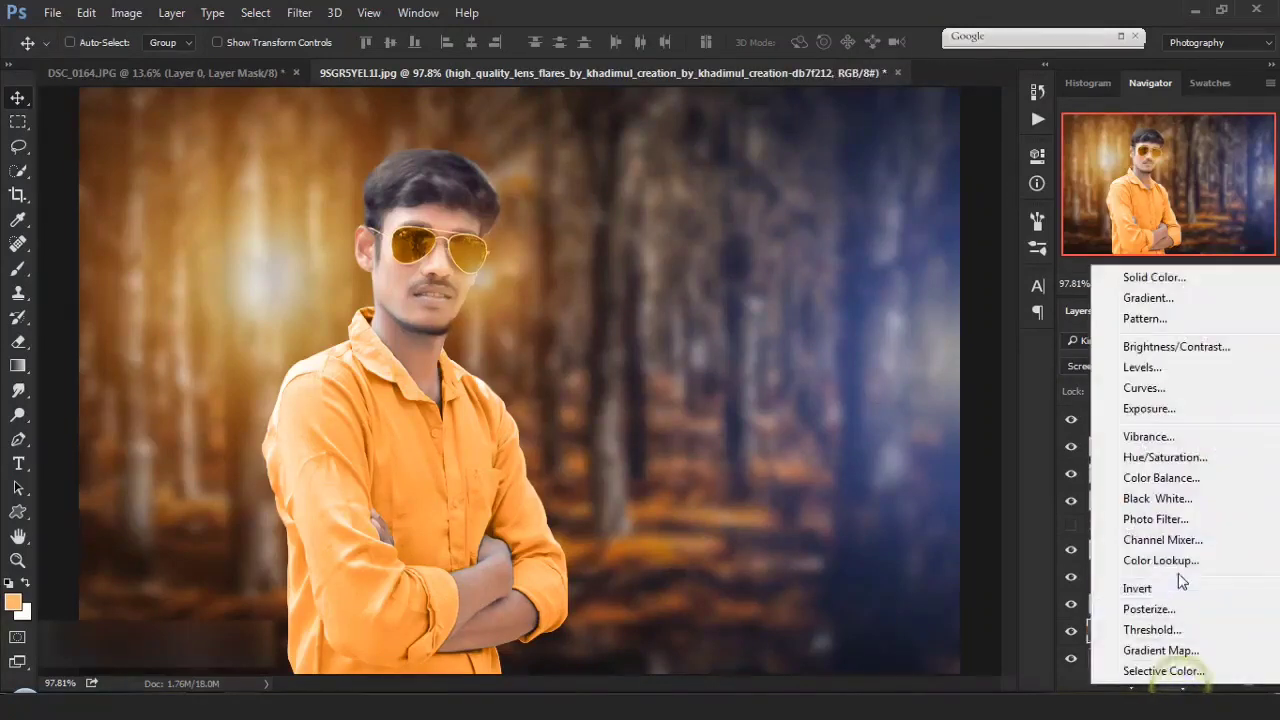
click(744, 5)
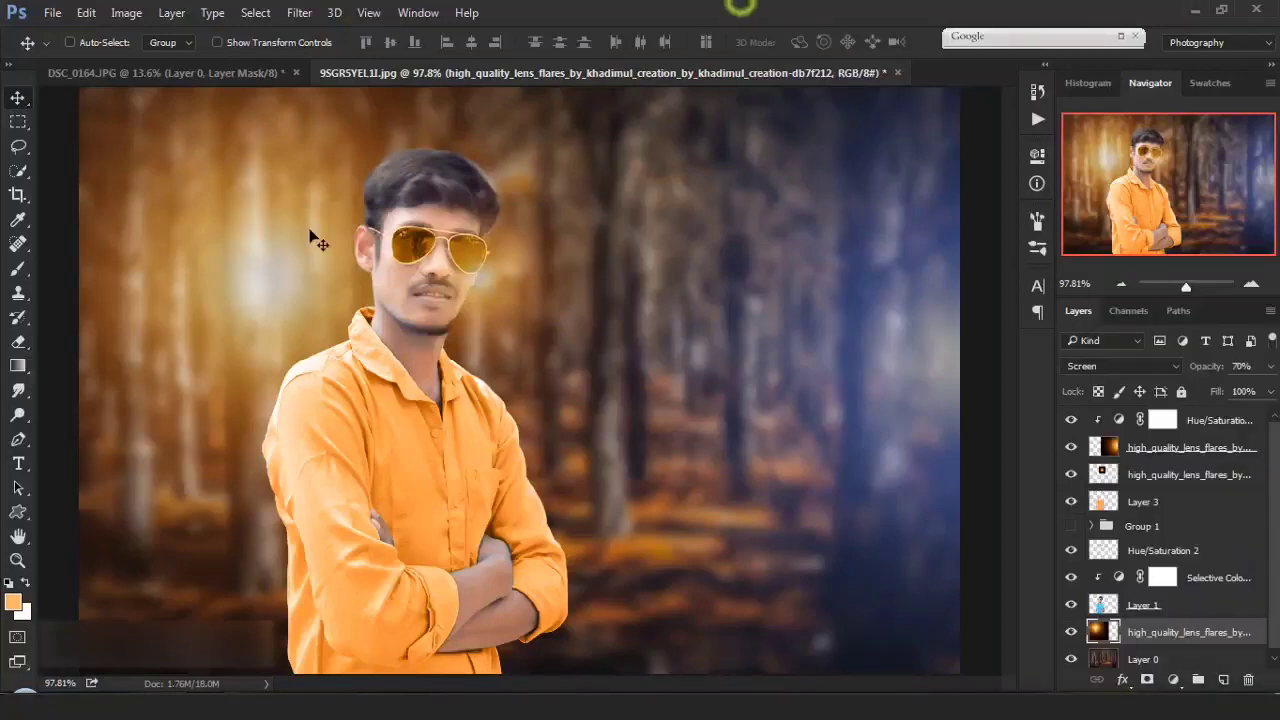
drag(306, 243, 241, 290)
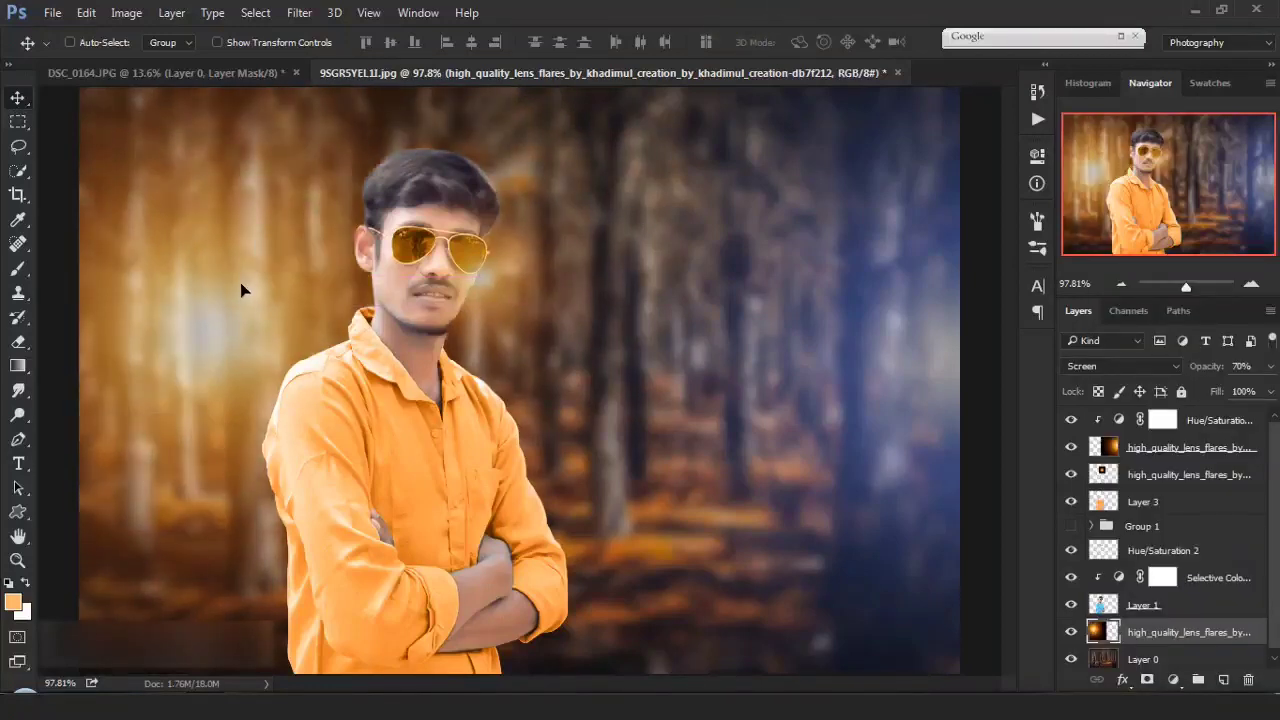
key(ctrl+t)
key(ctrl+0)
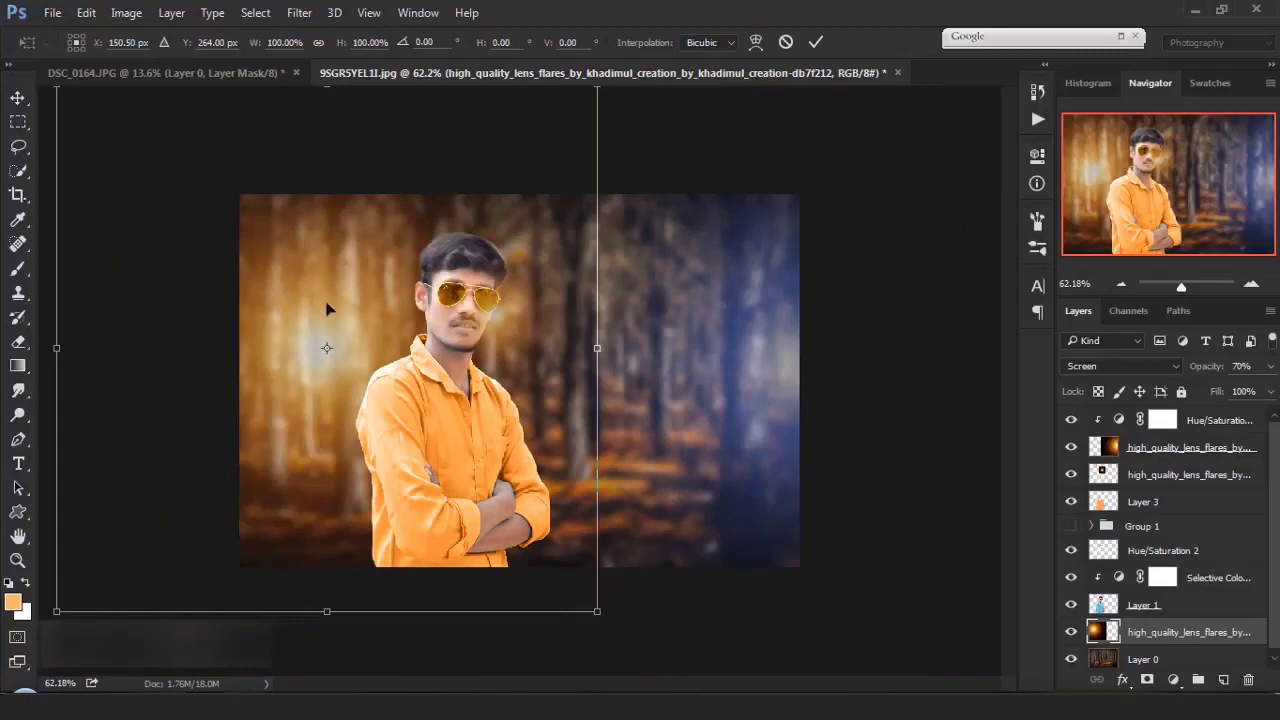
drag(329, 306, 280, 340)
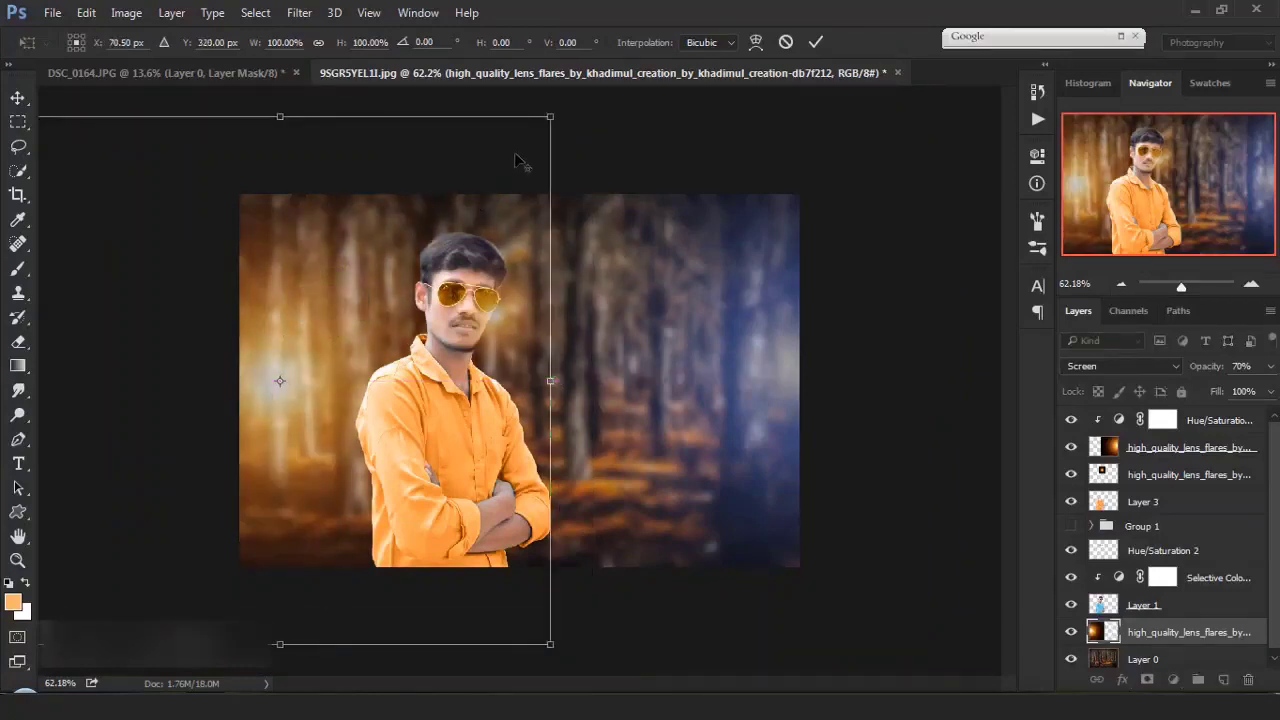
drag(550, 118, 651, 20)
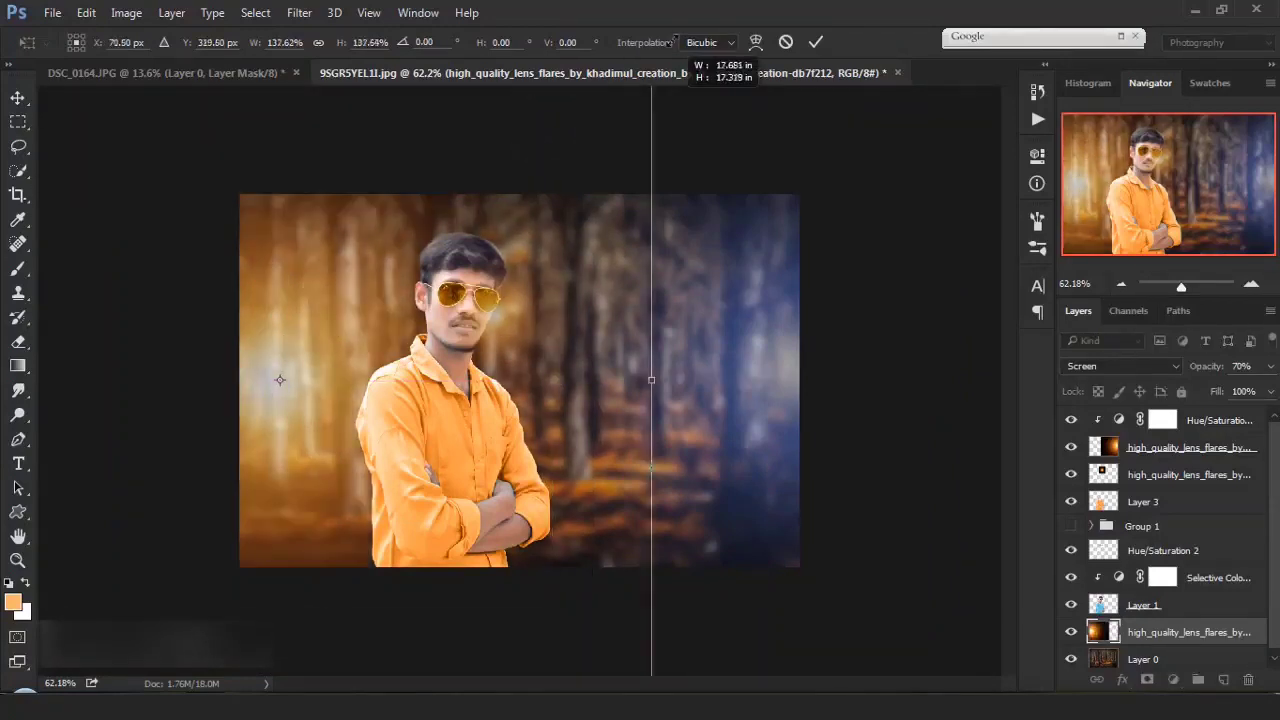
click(813, 42)
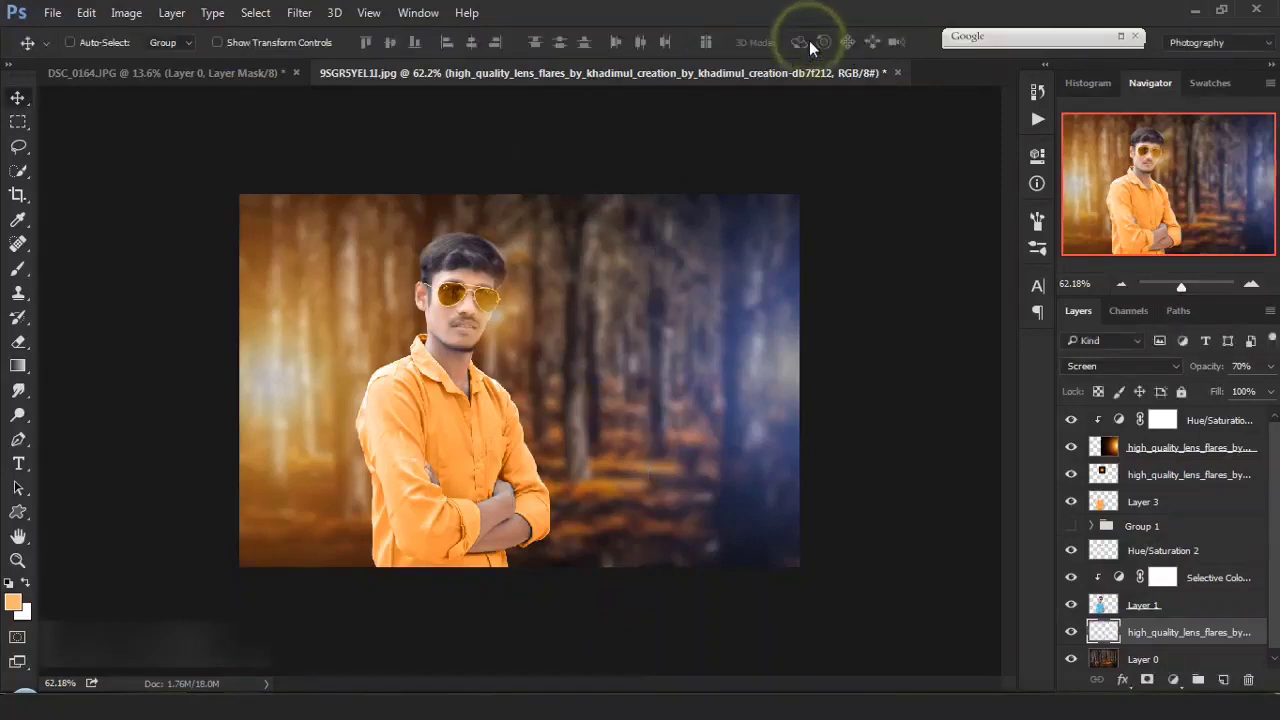
key(ctrl+0)
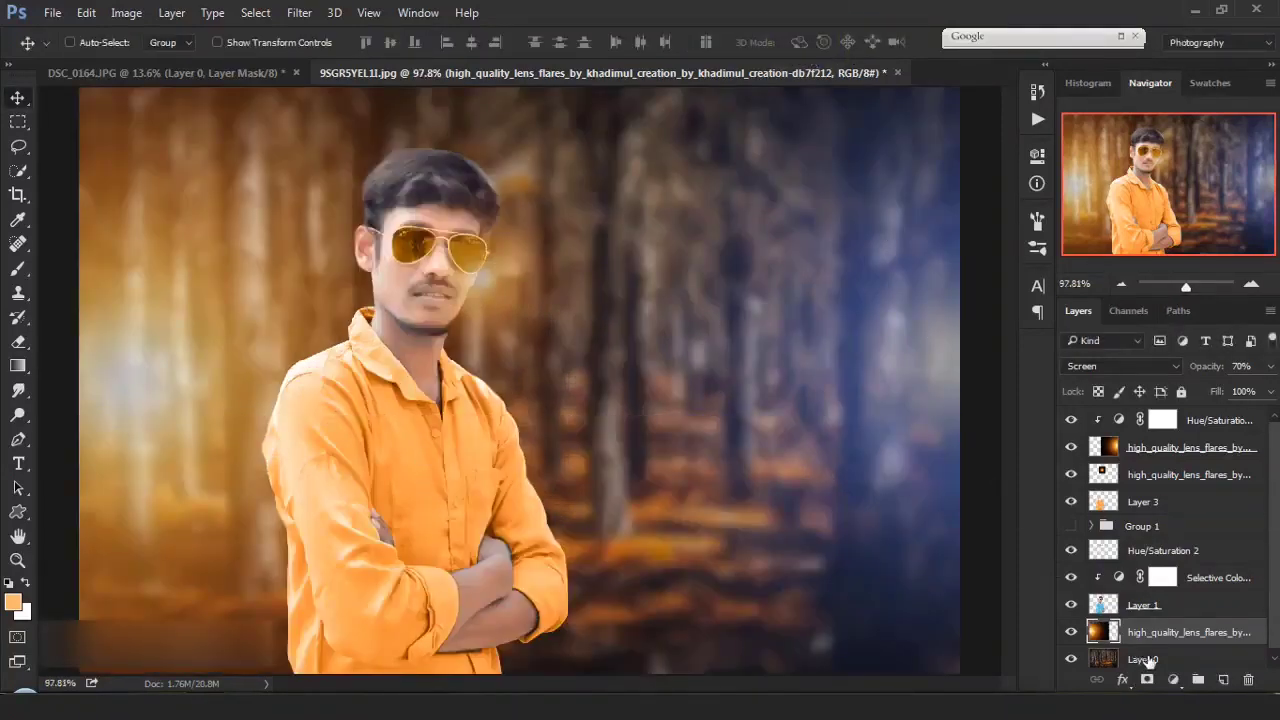
- Try a Hue/Saturation adjustment above the large orange flare, with Colorize at hue 153 and without Colorize at saturation -36
click(1168, 679)
click(1140, 446)
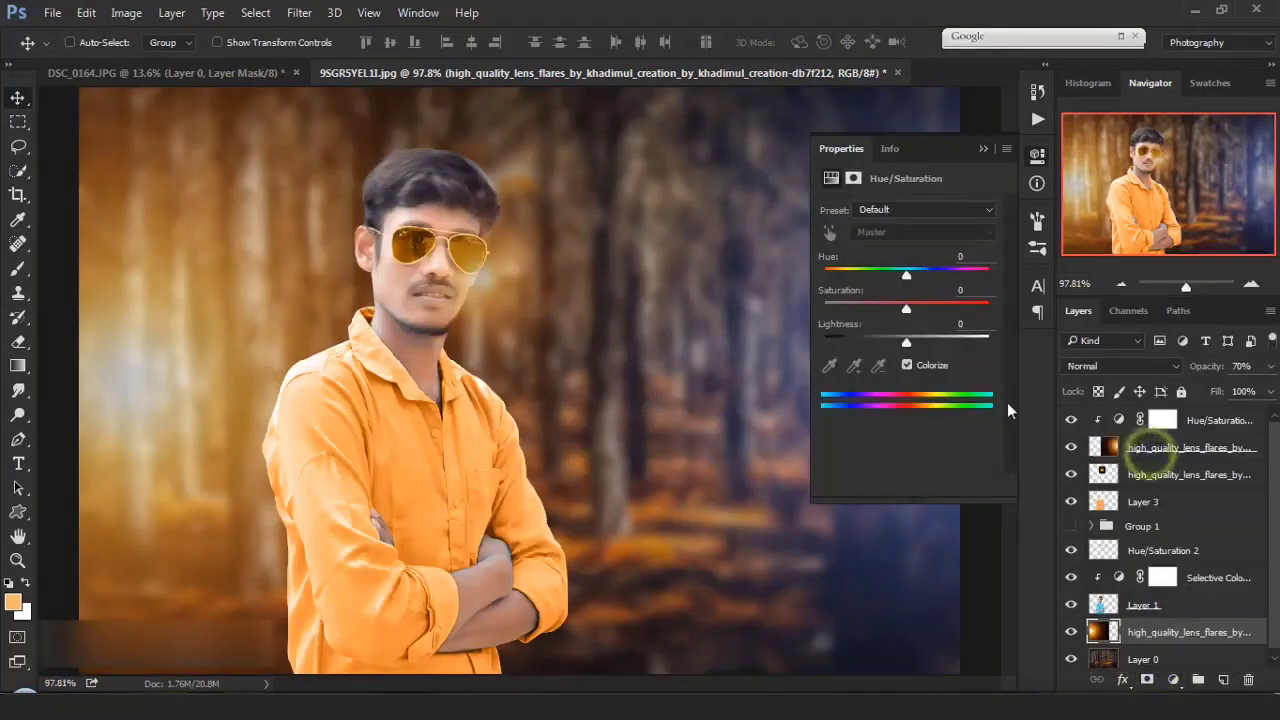
click(906, 366)
drag(828, 272, 888, 284)
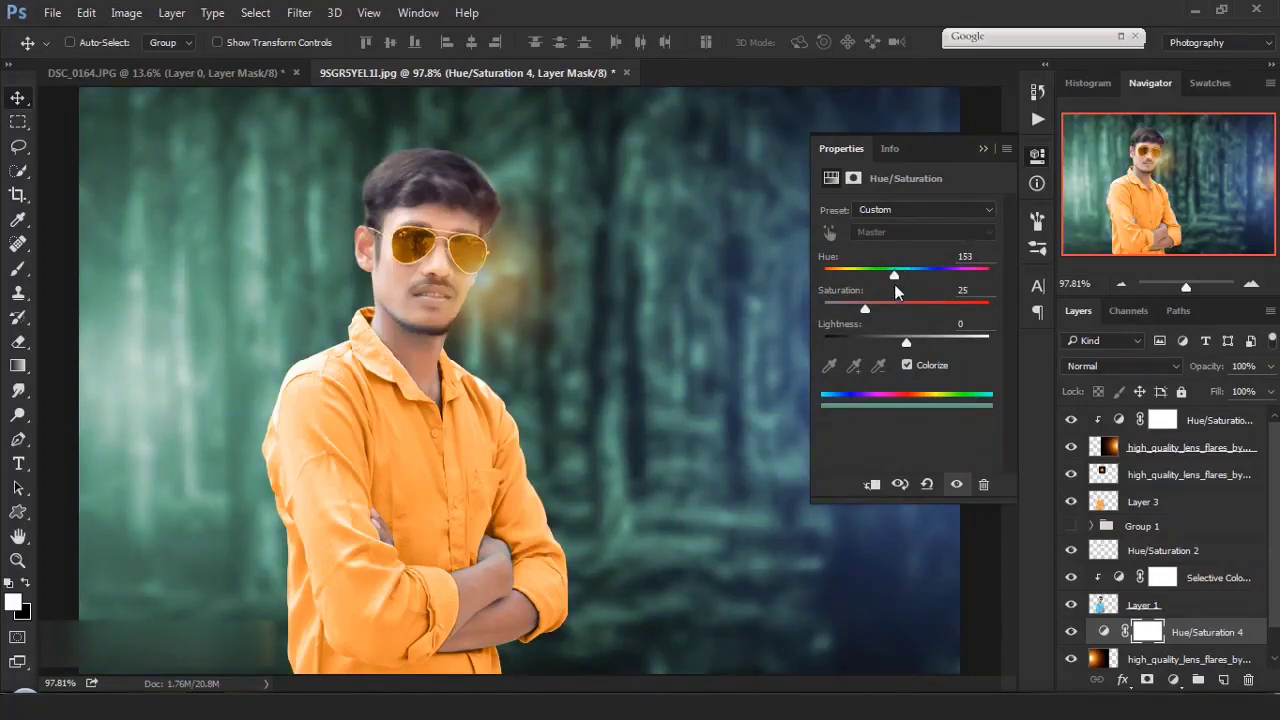
click(906, 365)
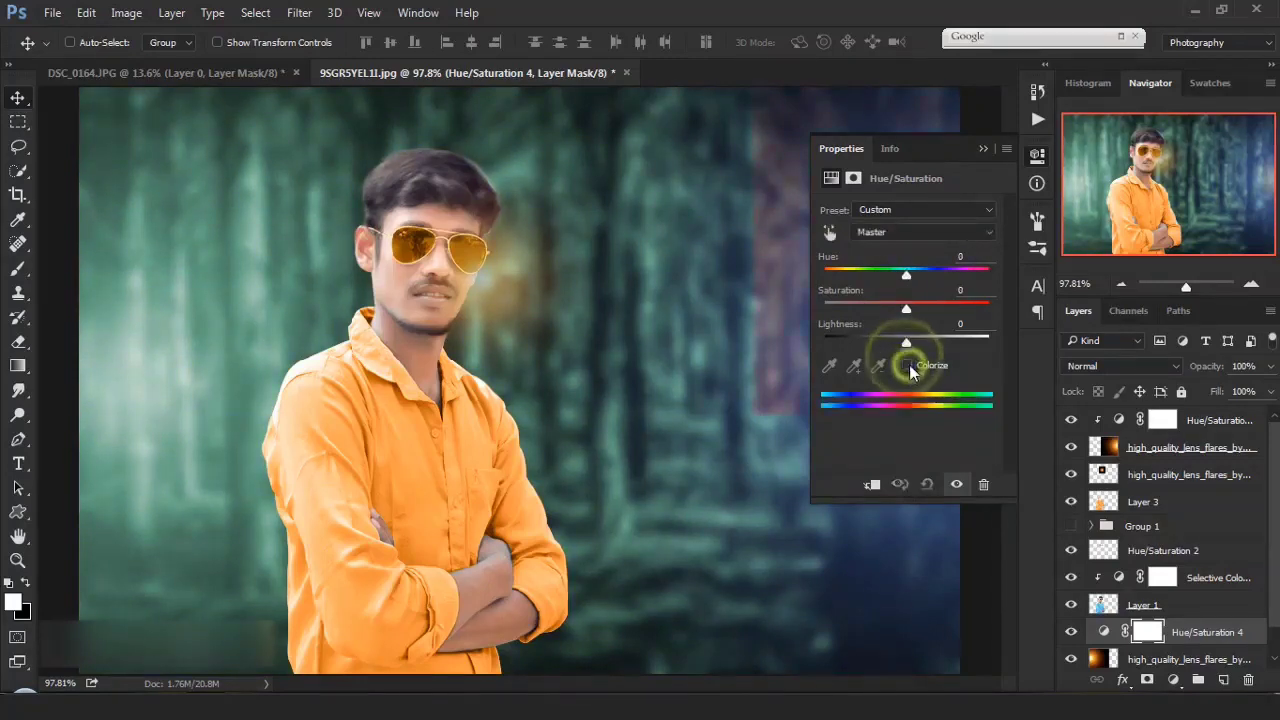
drag(910, 316, 872, 312)
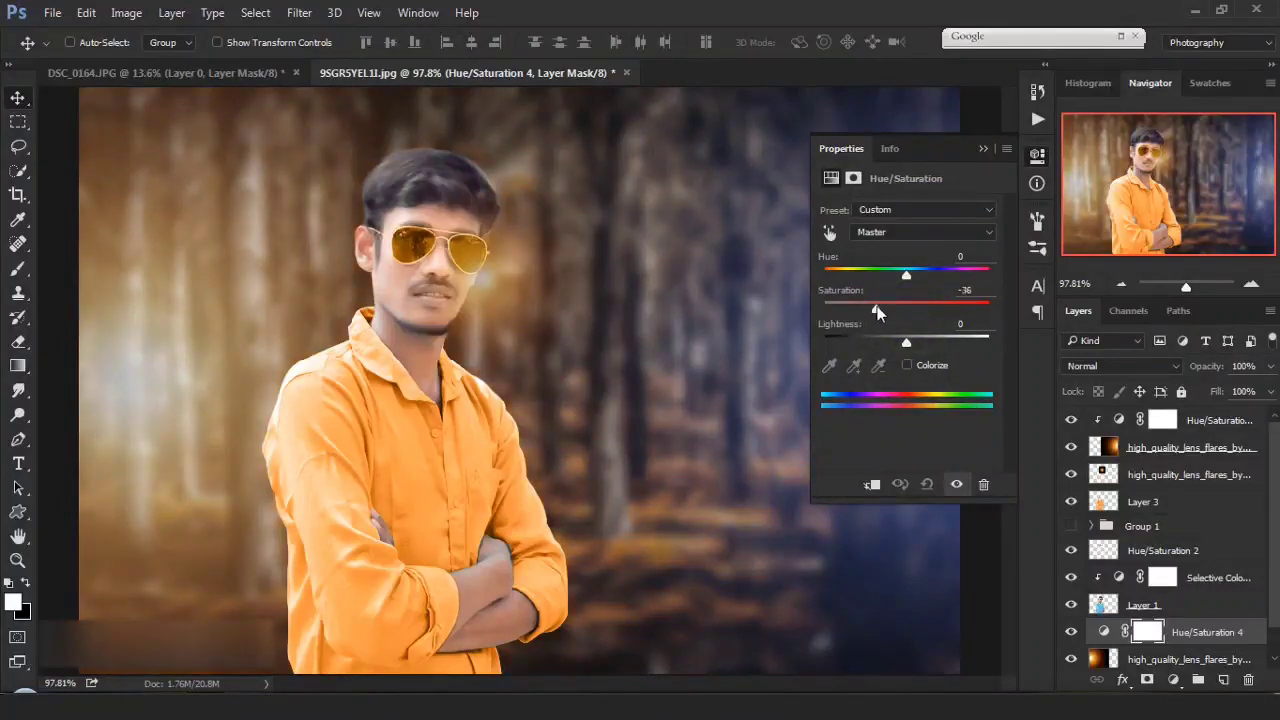
drag(906, 280, 911, 282)
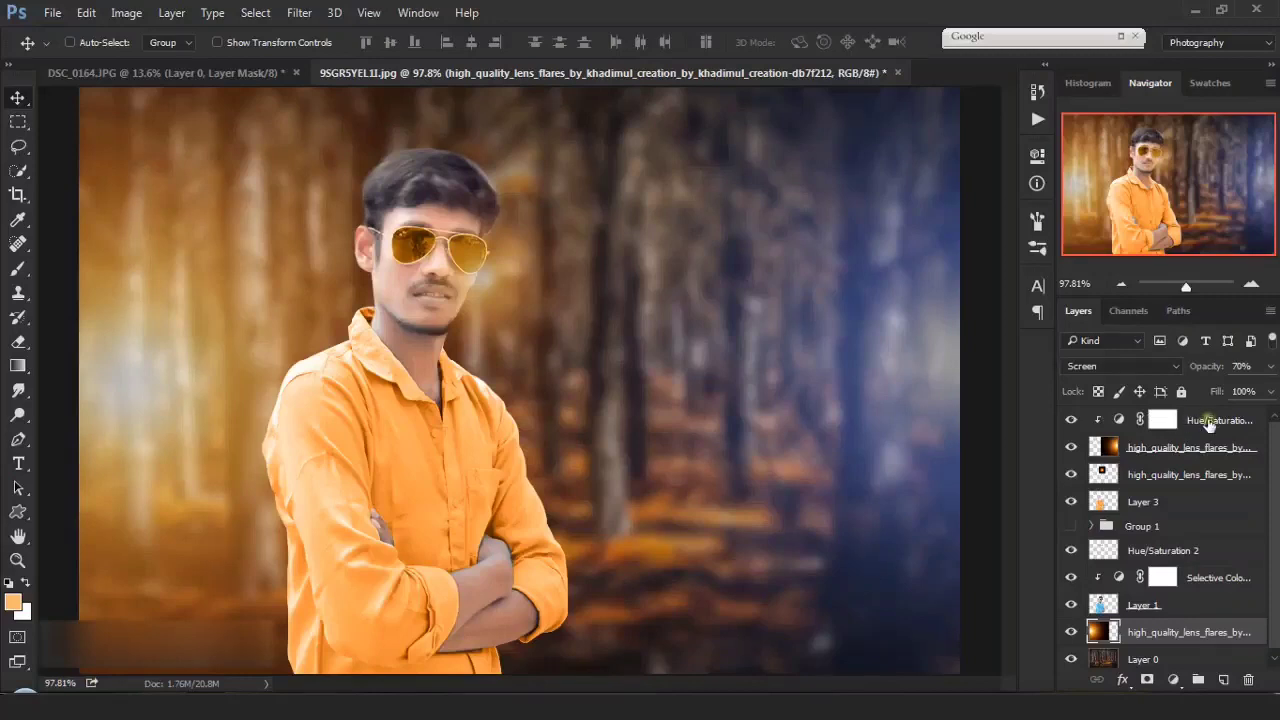
- Create a new layer above the top Hue/Saturation adjustment and fill it with the merged composite using Apply Image
click(1208, 424)
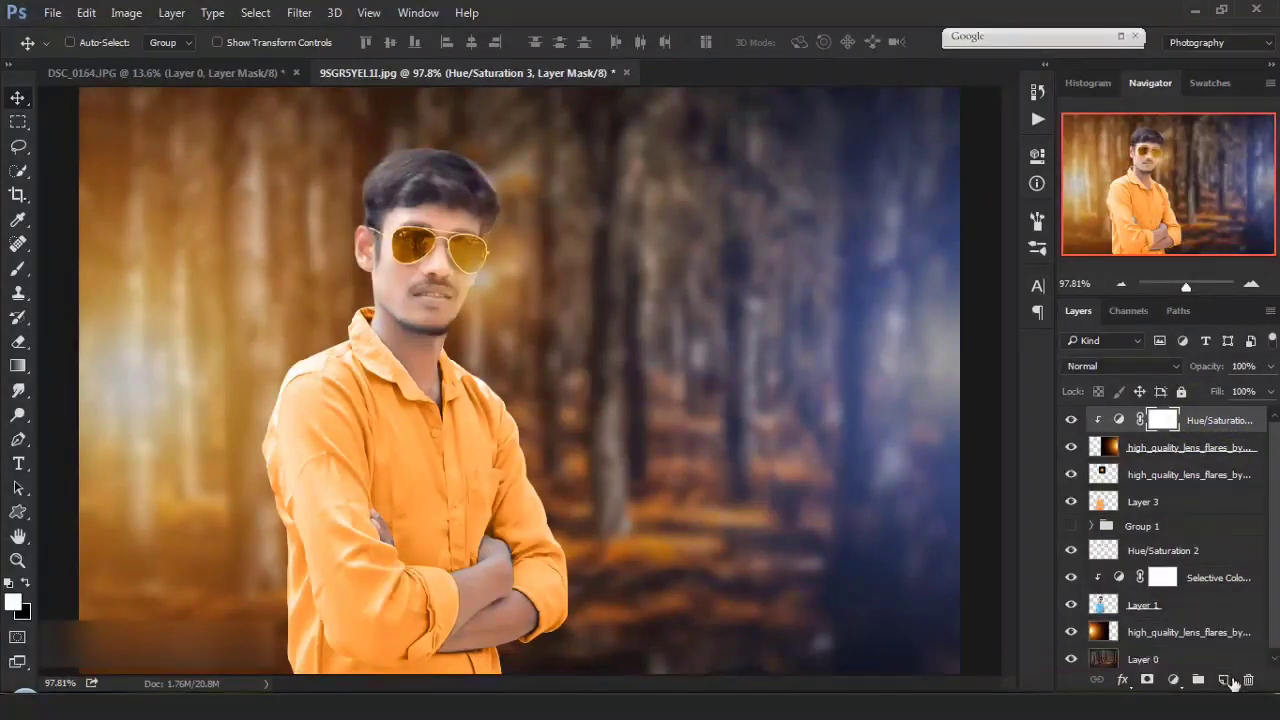
click(1223, 679)
click(138, 17)
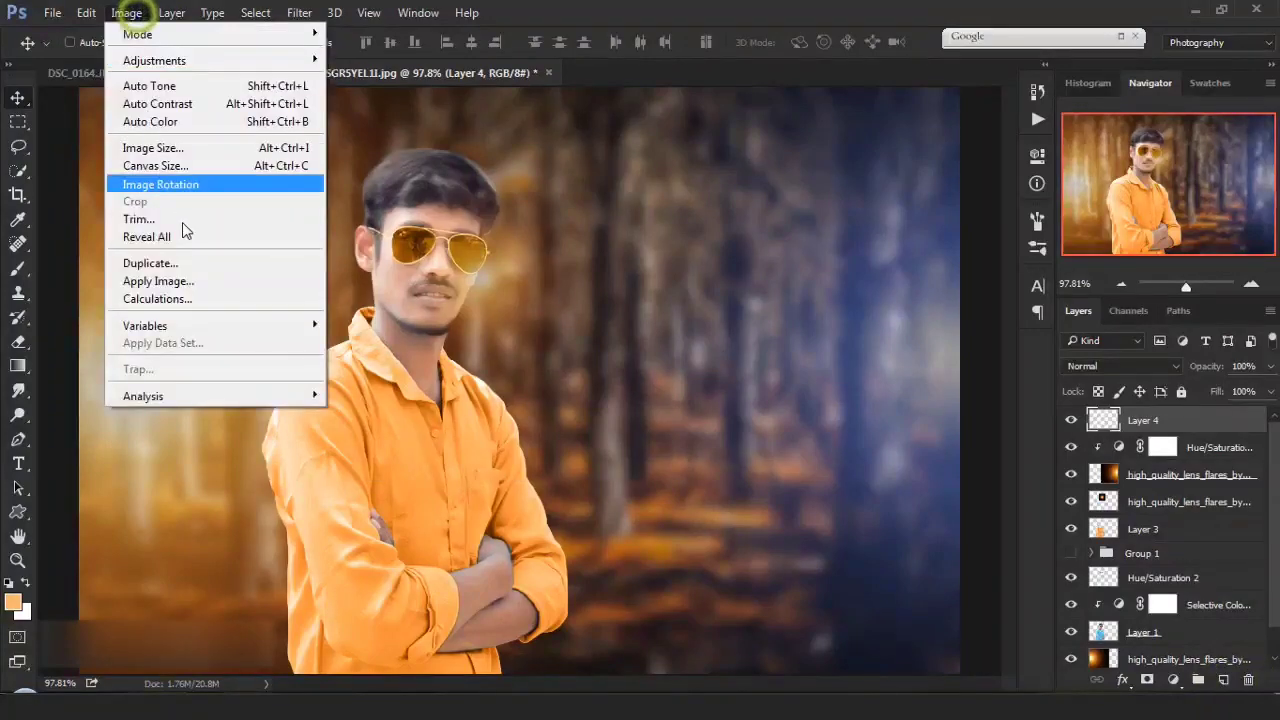
click(175, 285)
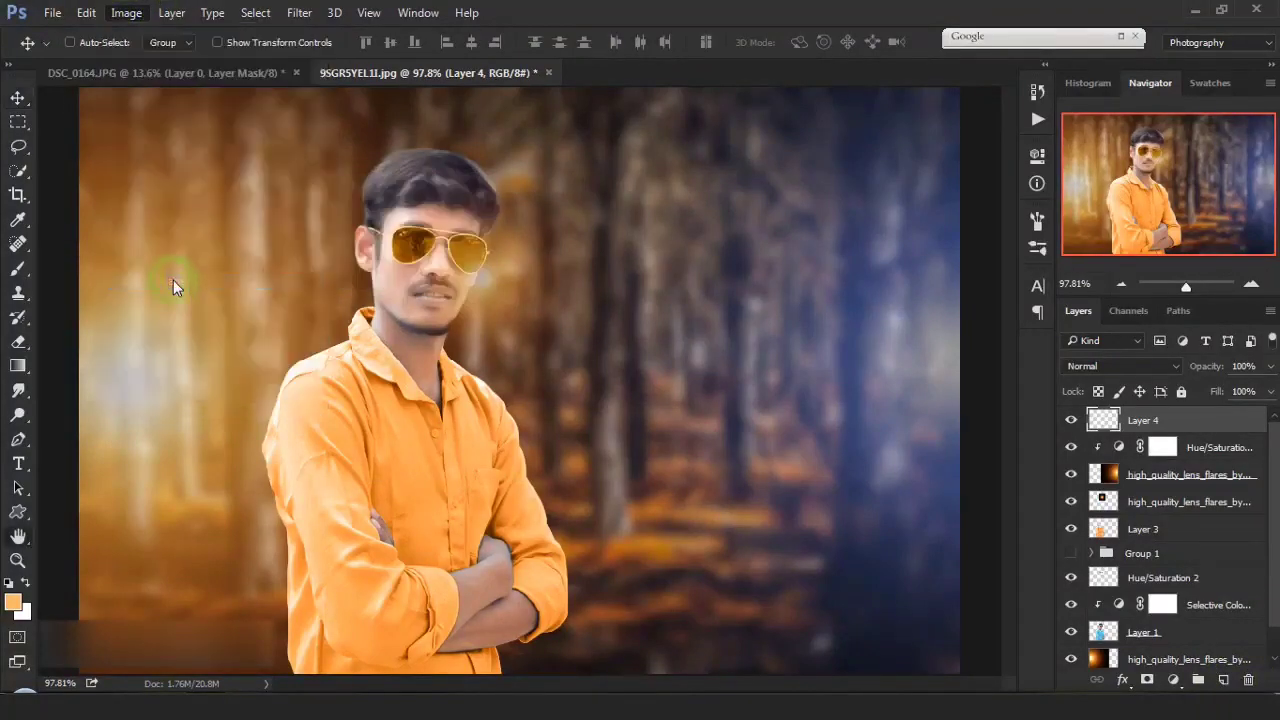
click(800, 193)
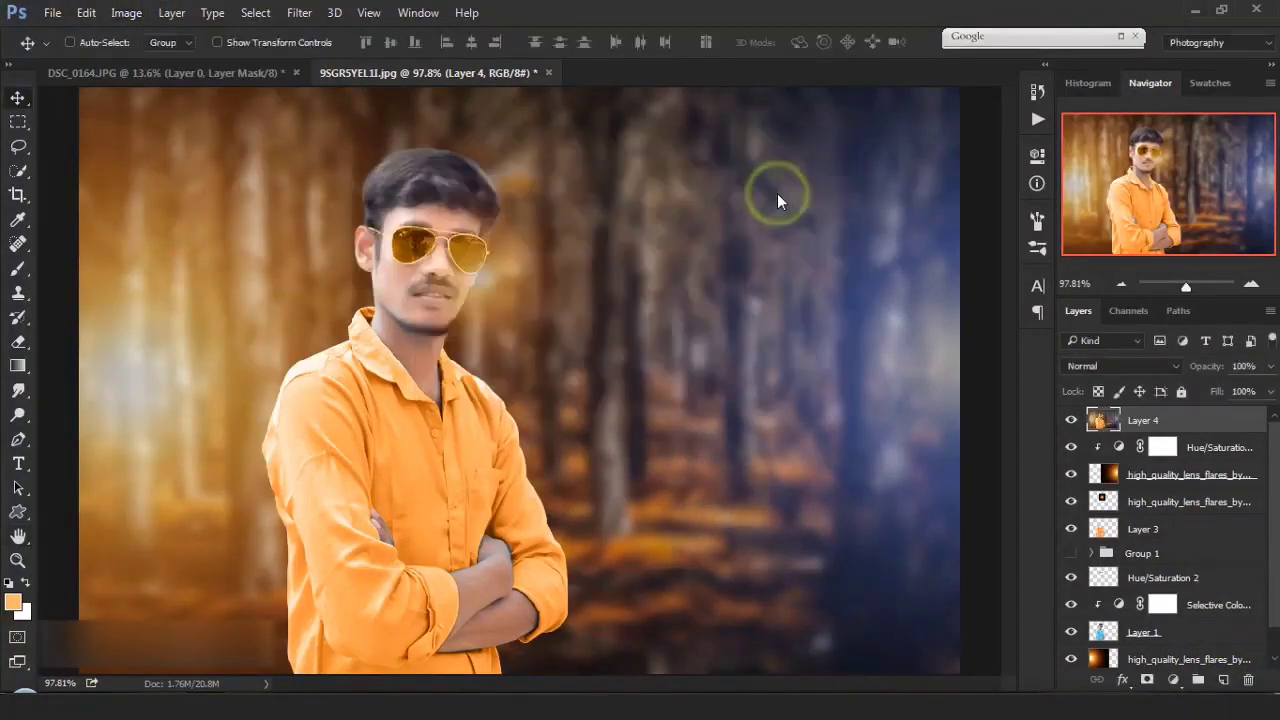
- Open the merged layer in the Camera Raw filter and set the post-crop vignetting amount to -13
click(300, 13)
click(357, 121)
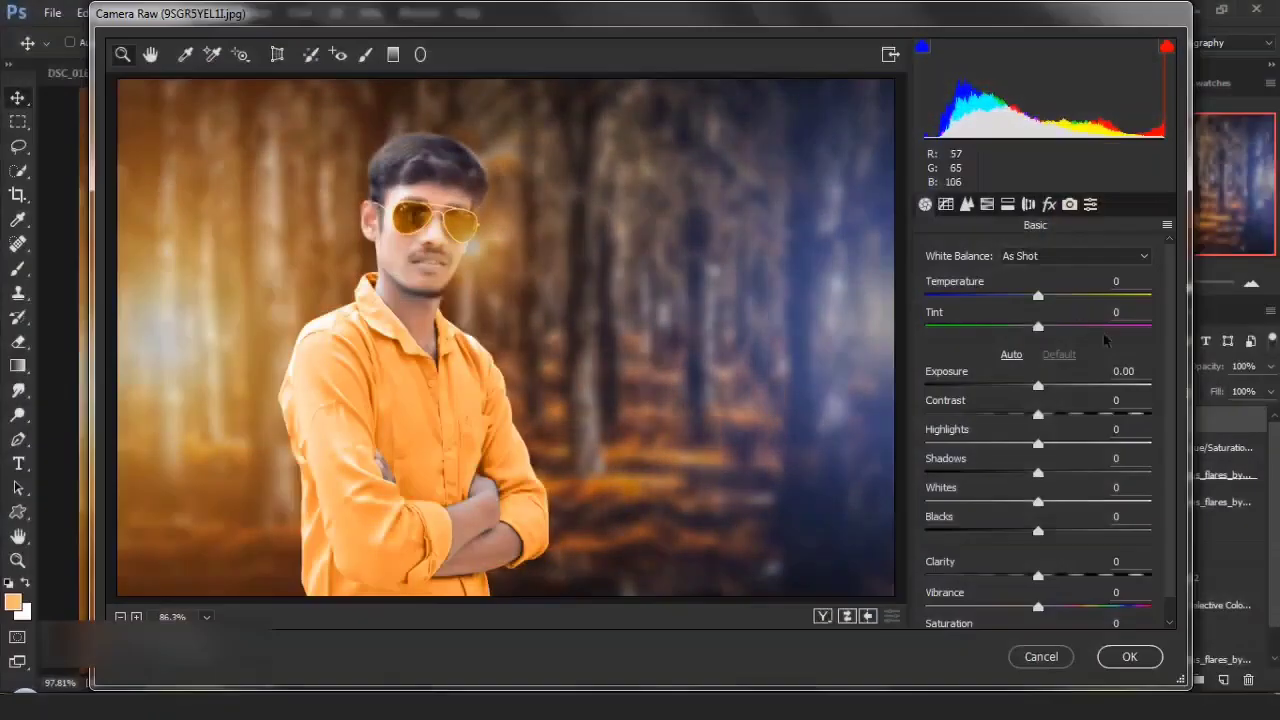
click(1049, 205)
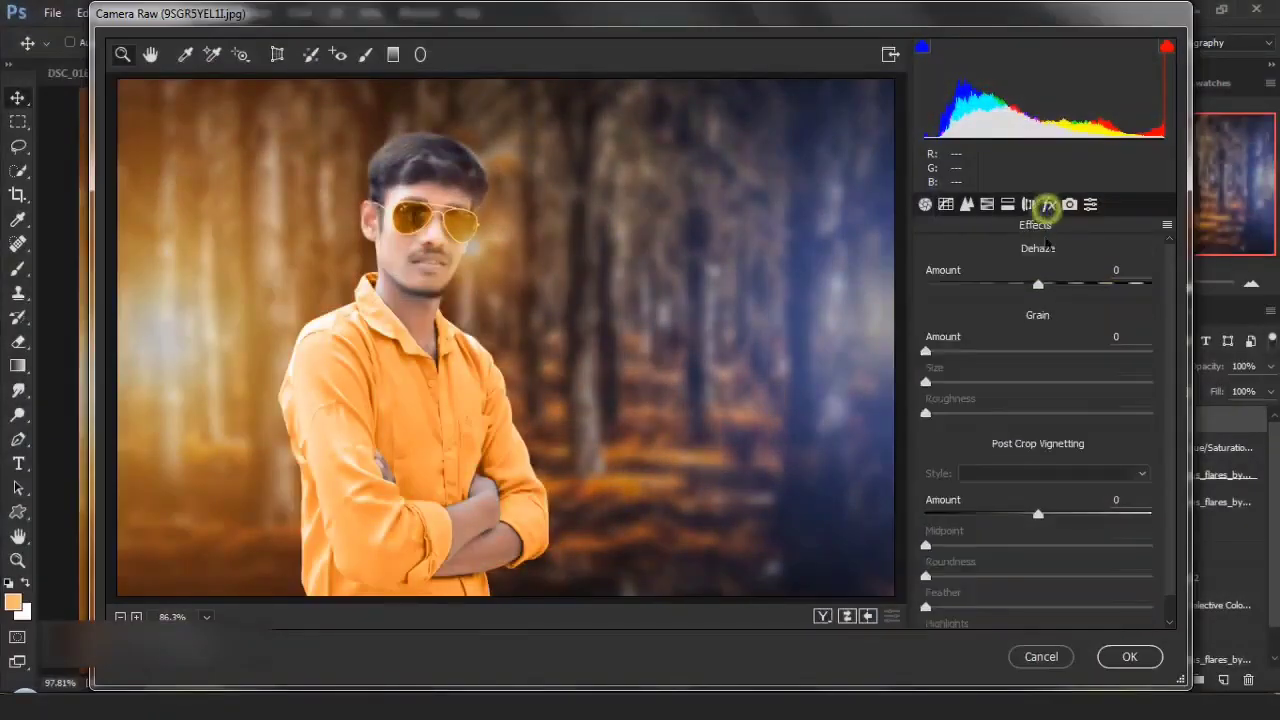
drag(1038, 514, 1023, 518)
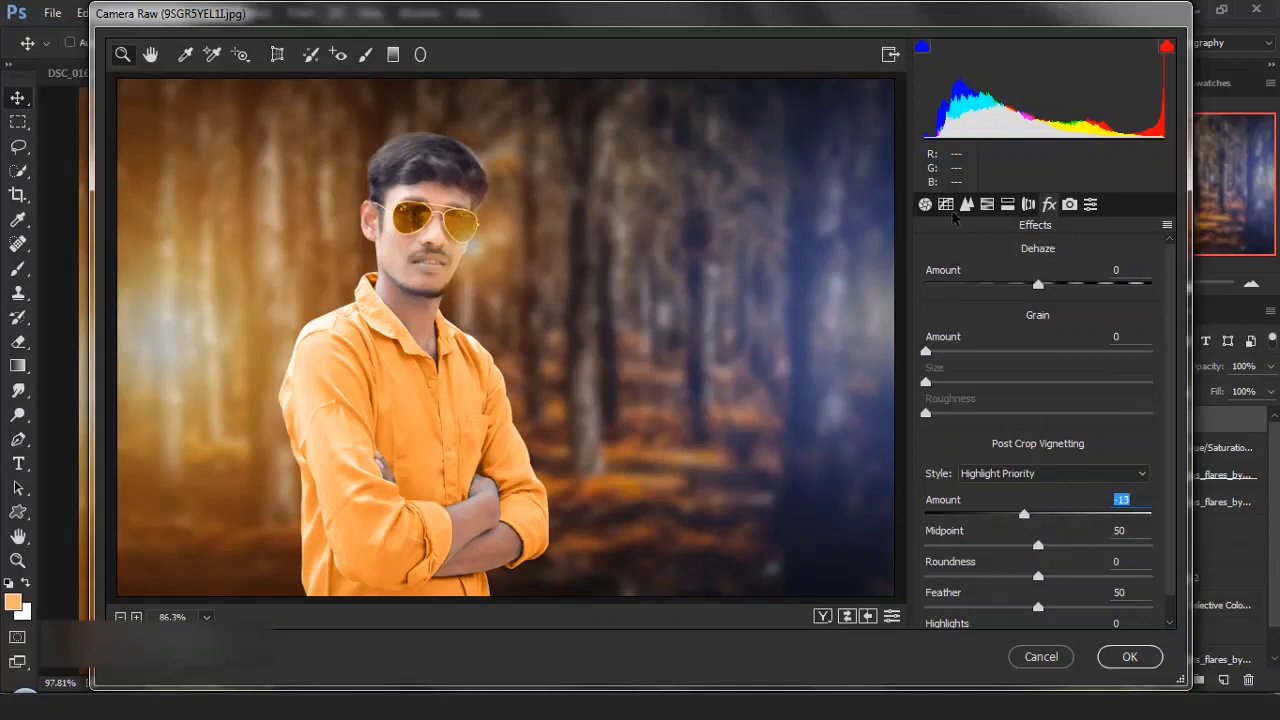
- Shift the HSL hues to -27 for reds and -16 for blues, and move oranges slightly to the positive side
click(987, 205)
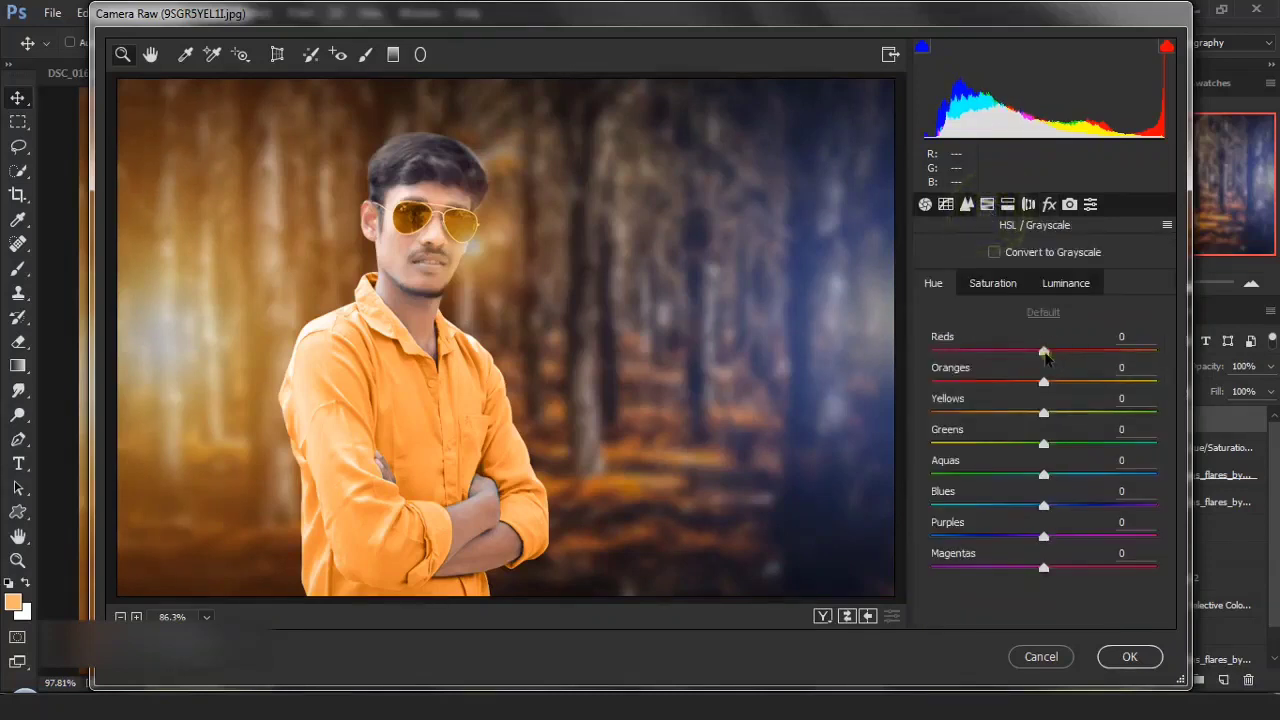
drag(1043, 352, 1049, 386)
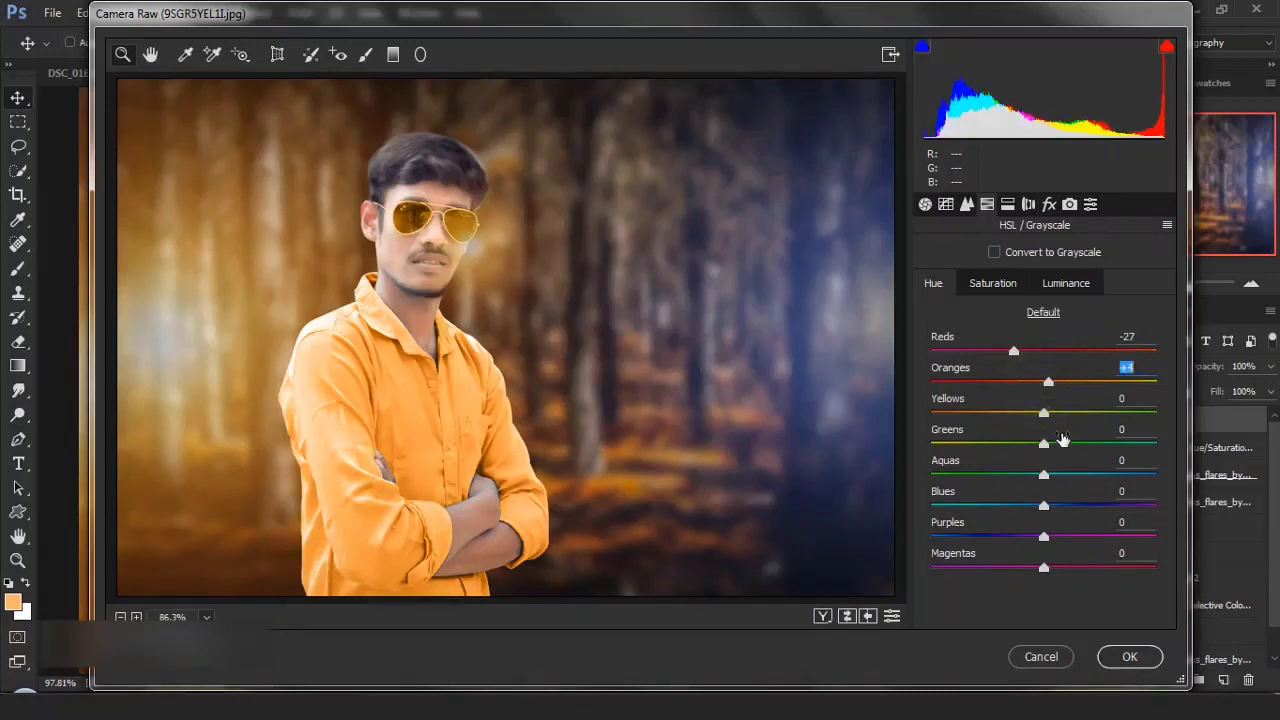
mouse_move(1044, 508)
mouse_down()
mouse_move(1003, 511)
mouse_move(1068, 510)
mouse_move(1030, 517)
mouse_up()
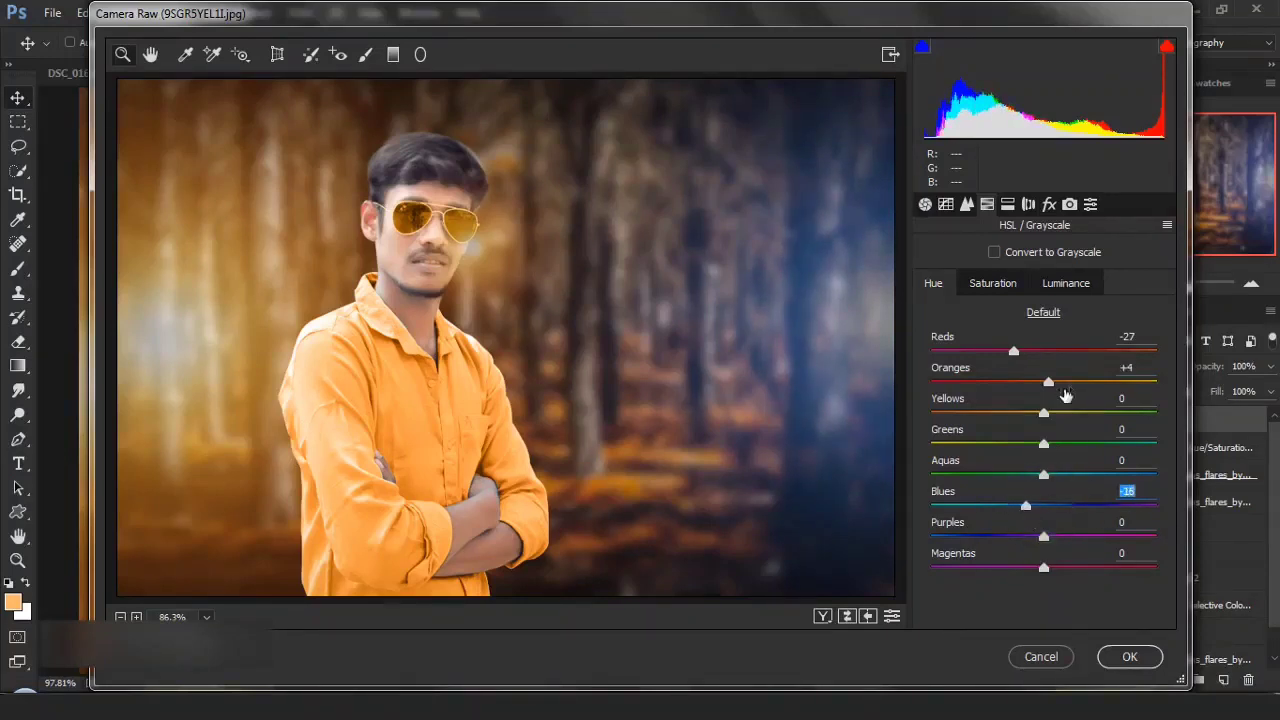
mouse_move(1047, 388)
mouse_down()
mouse_move(1009, 390)
mouse_move(1046, 385)
mouse_up()
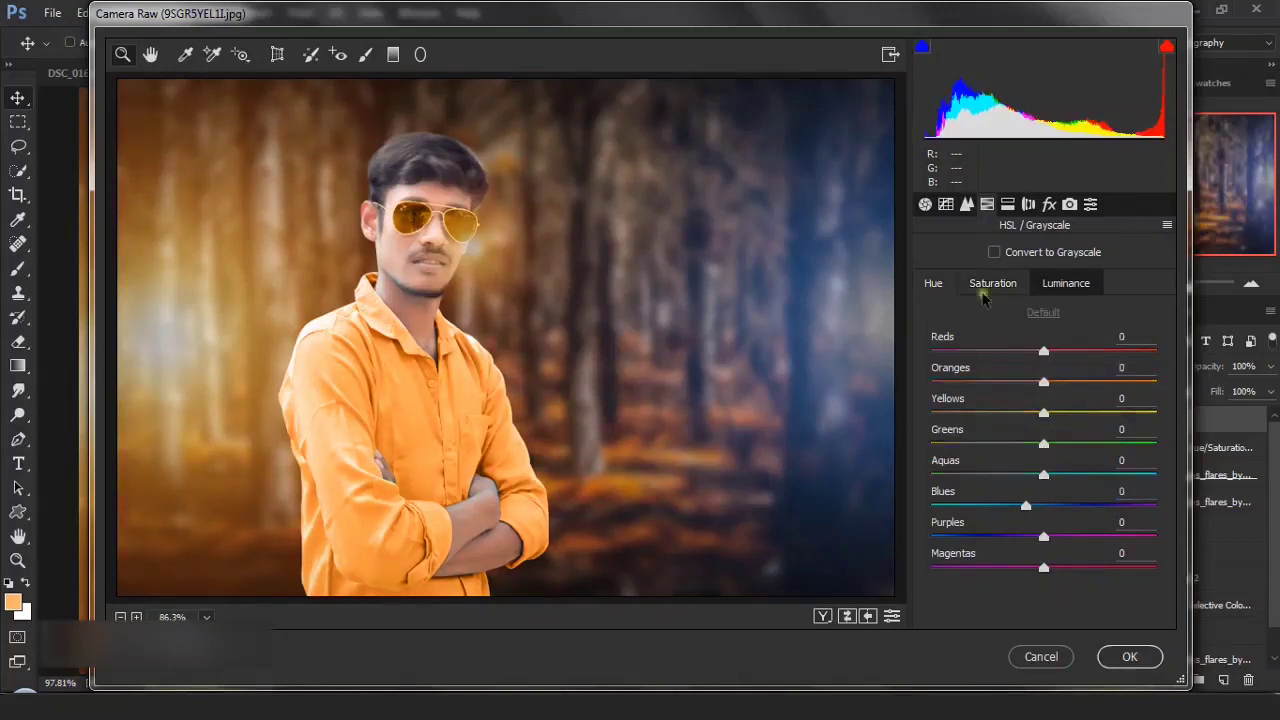
- Set the HSL saturation to -40 for reds, -7 for oranges, +40 for aquas and +50 for blues
click(988, 284)
click(1039, 353)
drag(1036, 358, 1037, 389)
drag(1043, 477, 1100, 508)
click(1043, 508)
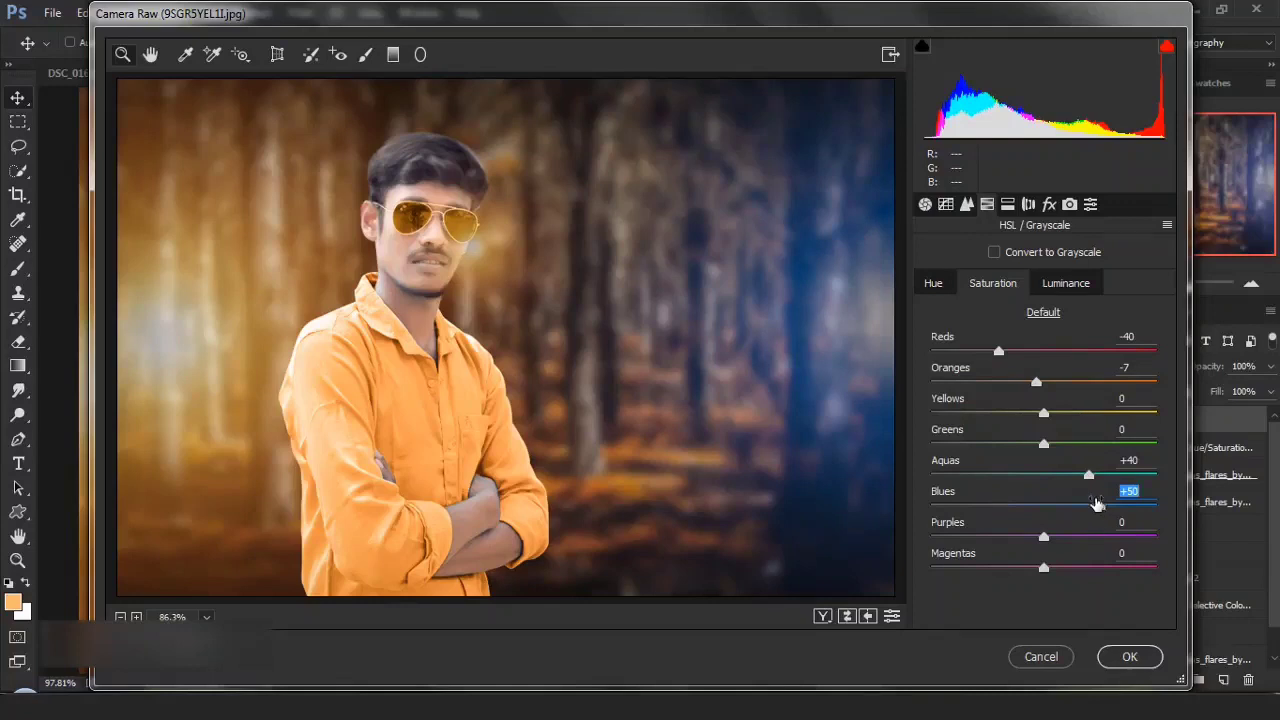
- In the basic adjustments, set shadows to -47, blacks to -8, exposure to -0.10 and clarity to +63
click(926, 205)
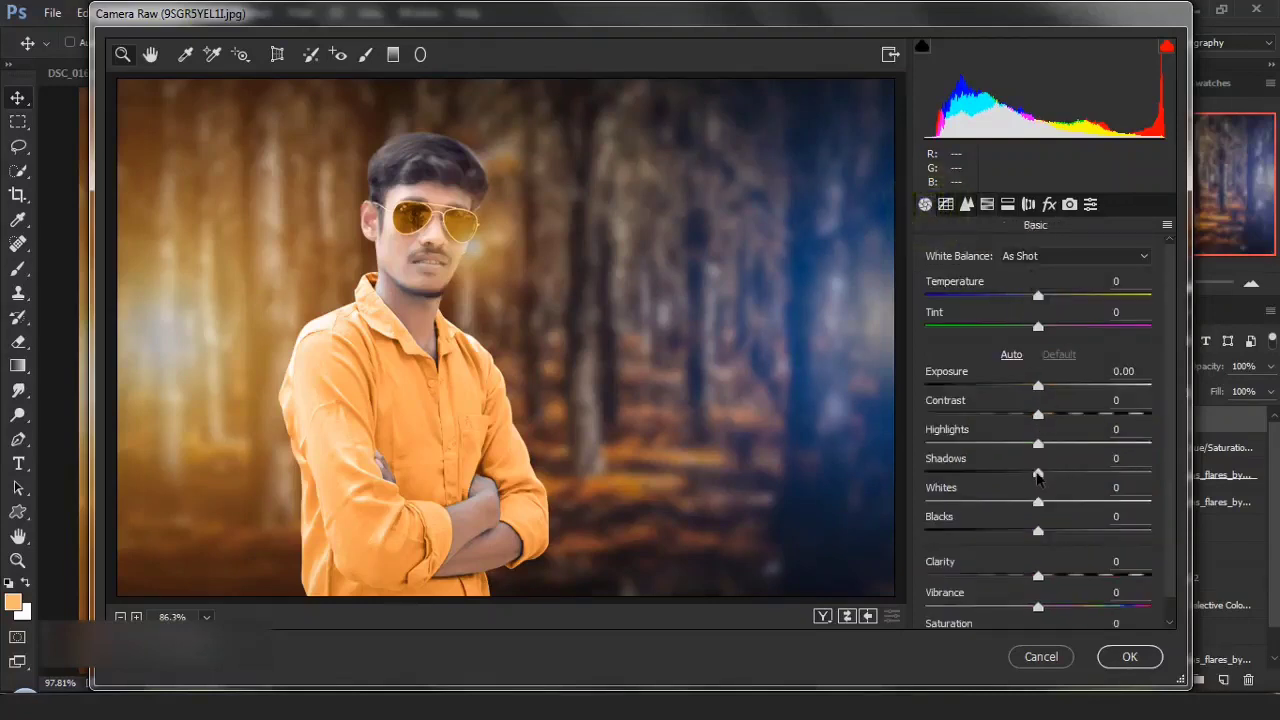
drag(1038, 477, 985, 478)
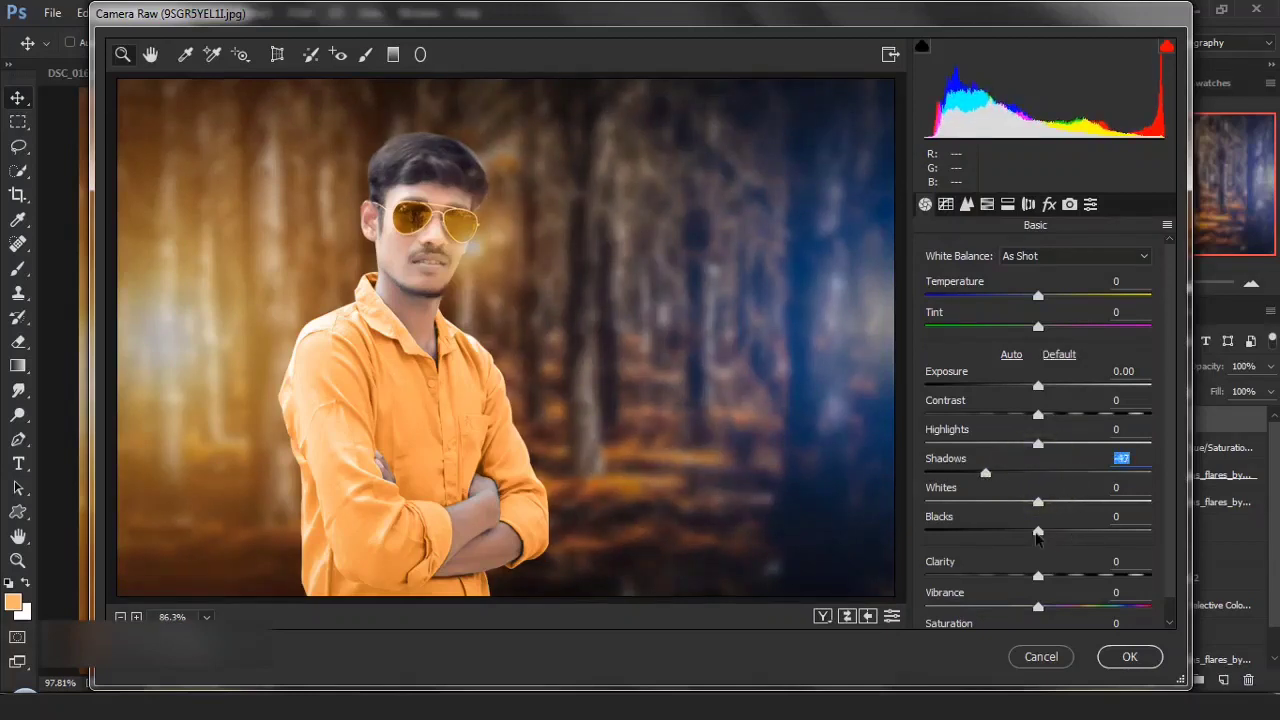
mouse_move(1037, 535)
mouse_down()
mouse_move(1017, 532)
mouse_move(1029, 537)
mouse_up()
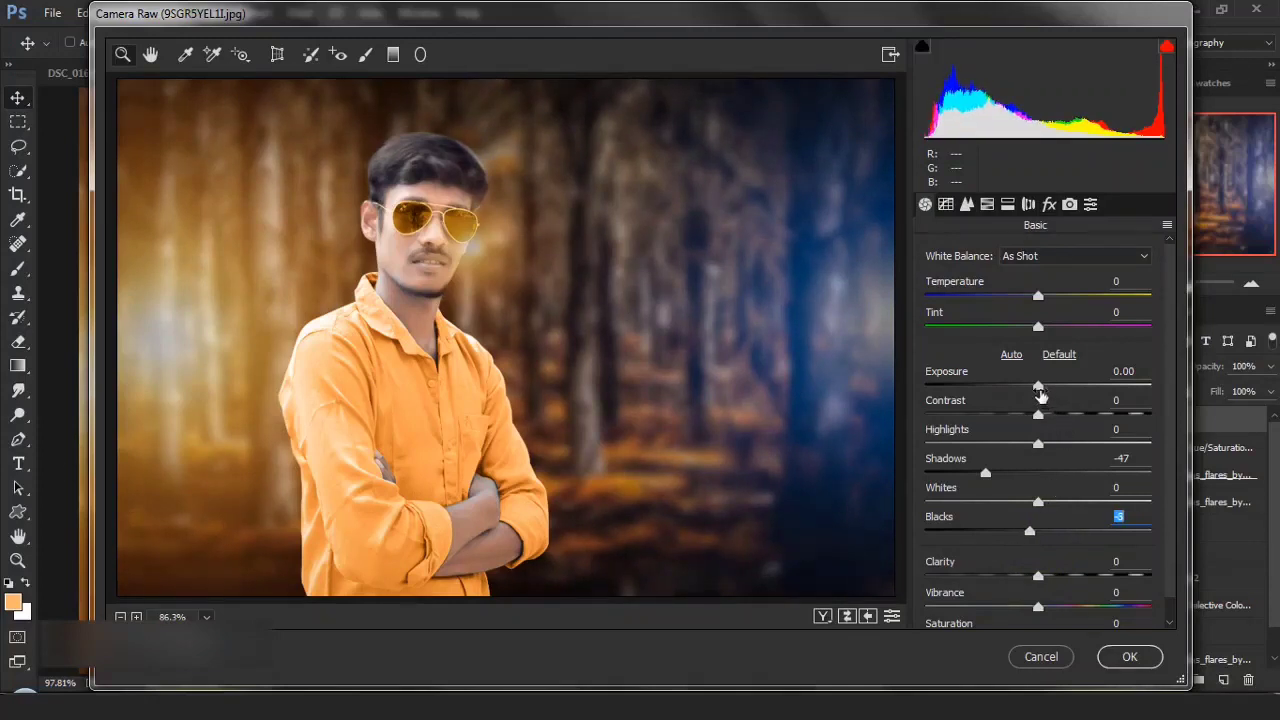
drag(1040, 395, 1036, 390)
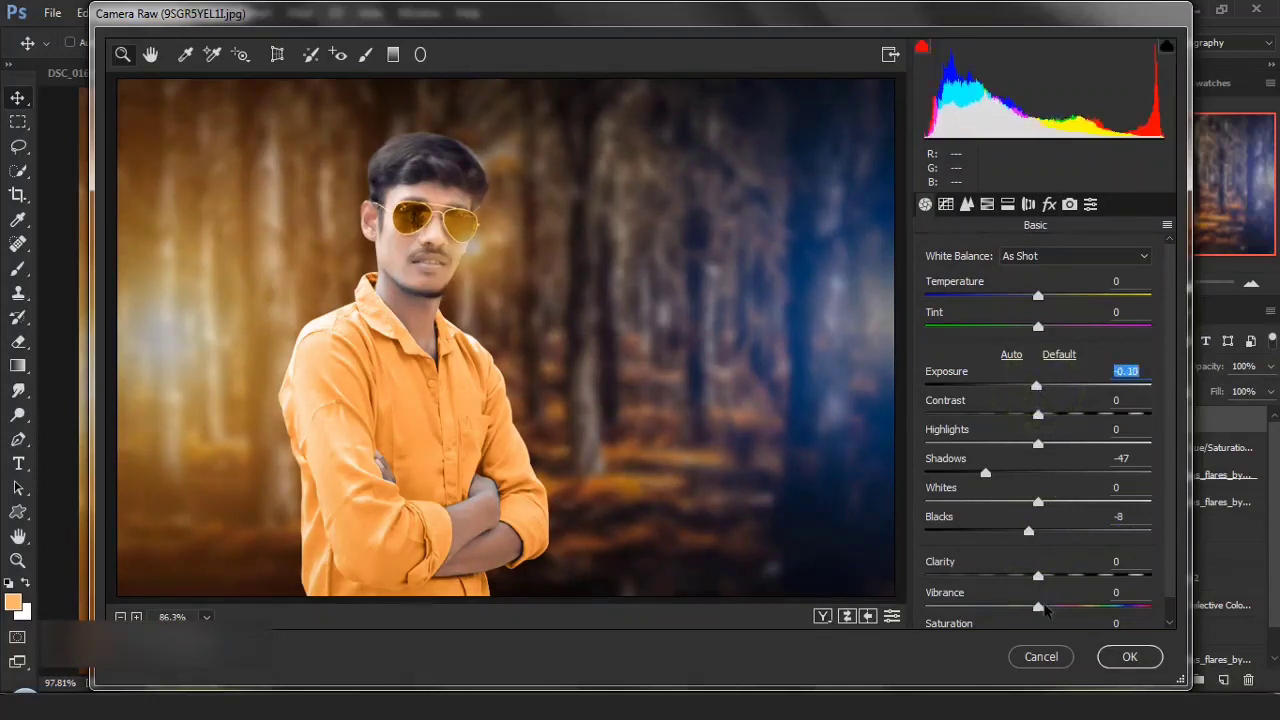
drag(1040, 577, 1106, 577)
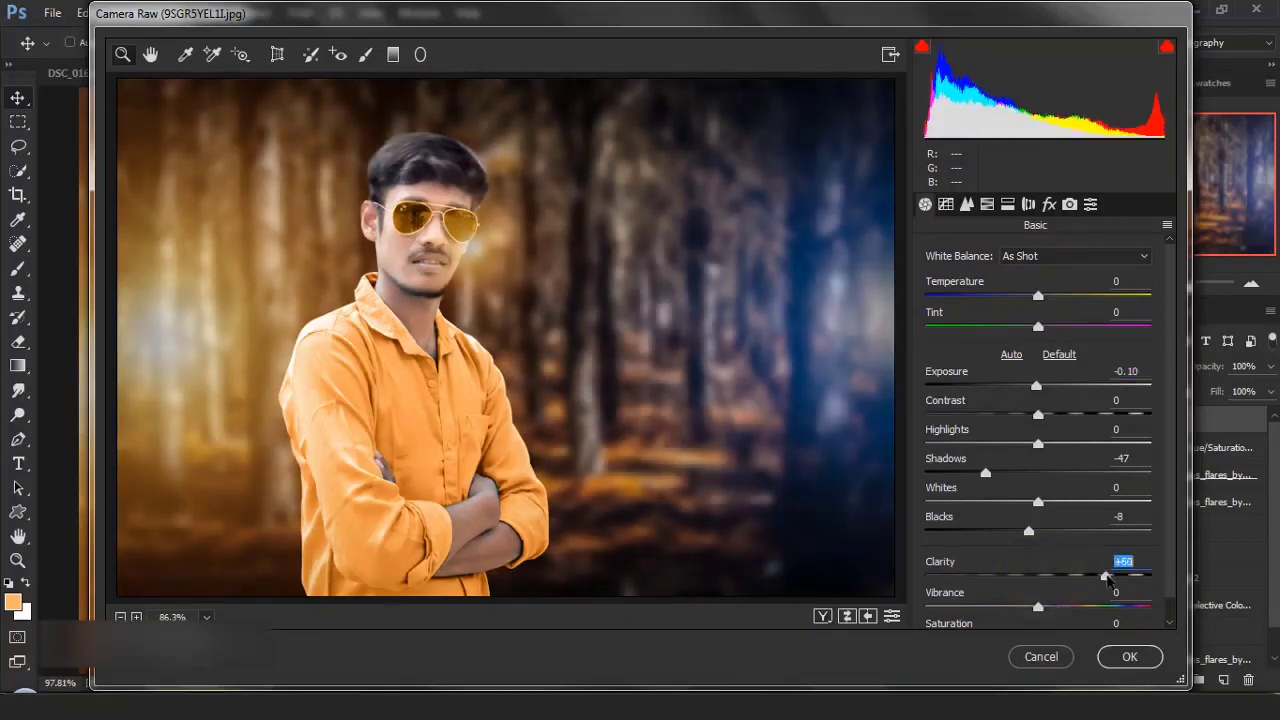
mouse_move(1121, 580)
mouse_down()
mouse_move(1079, 591)
mouse_move(1106, 590)
mouse_up()
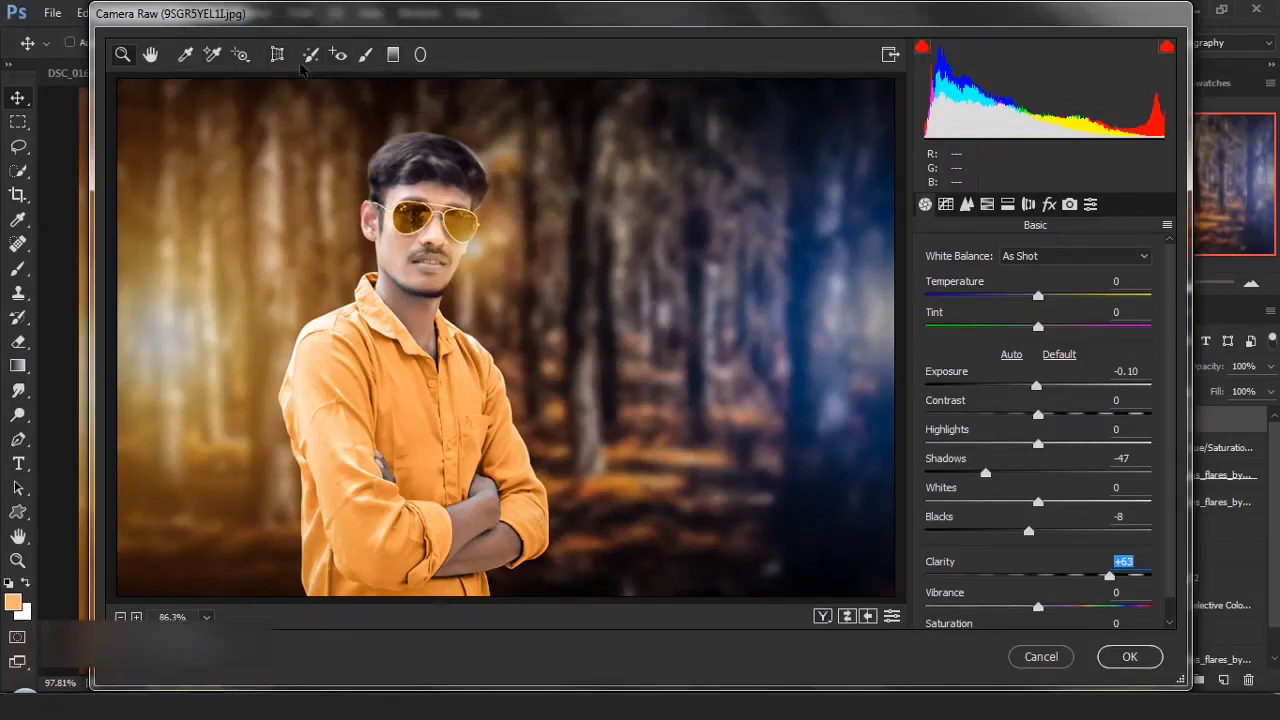
- Add a graduated filter from the image's bottom edge up to the man's chest, with exposure -1.35 and highlights -41
click(393, 55)
drag(458, 601, 450, 531)
drag(461, 414, 461, 395)
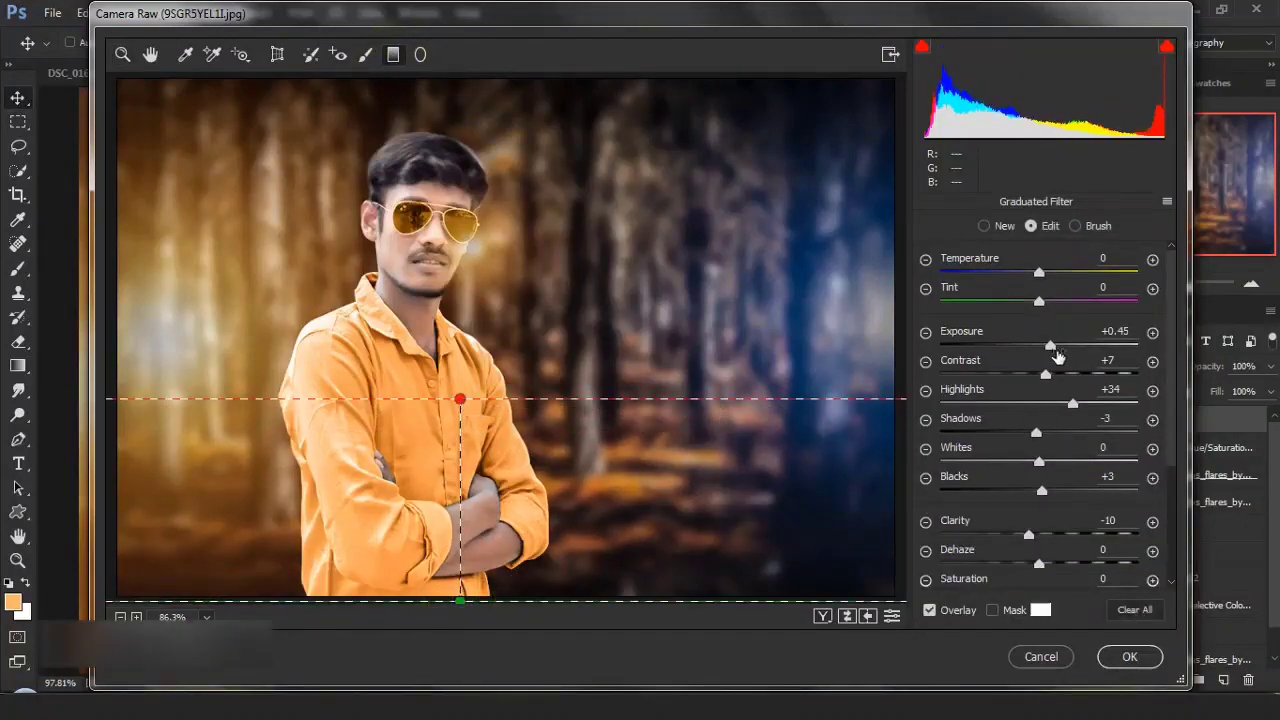
drag(1050, 345, 1008, 355)
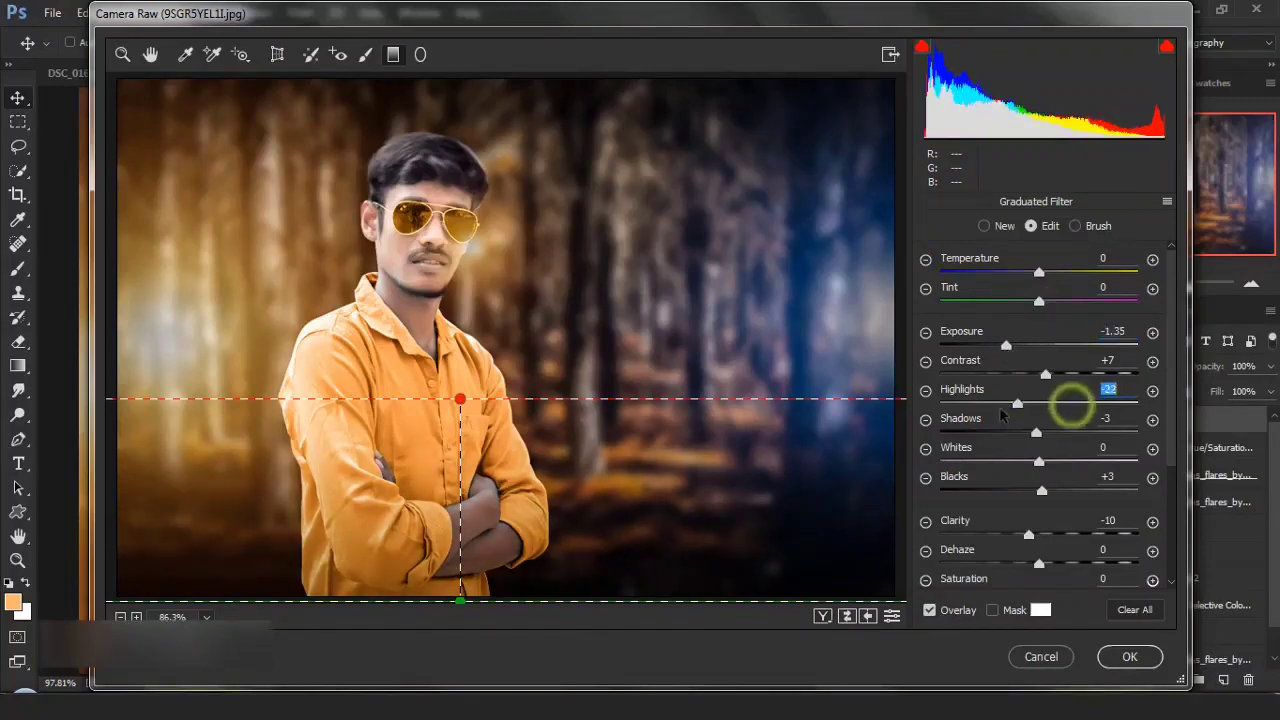
drag(1072, 404, 998, 404)
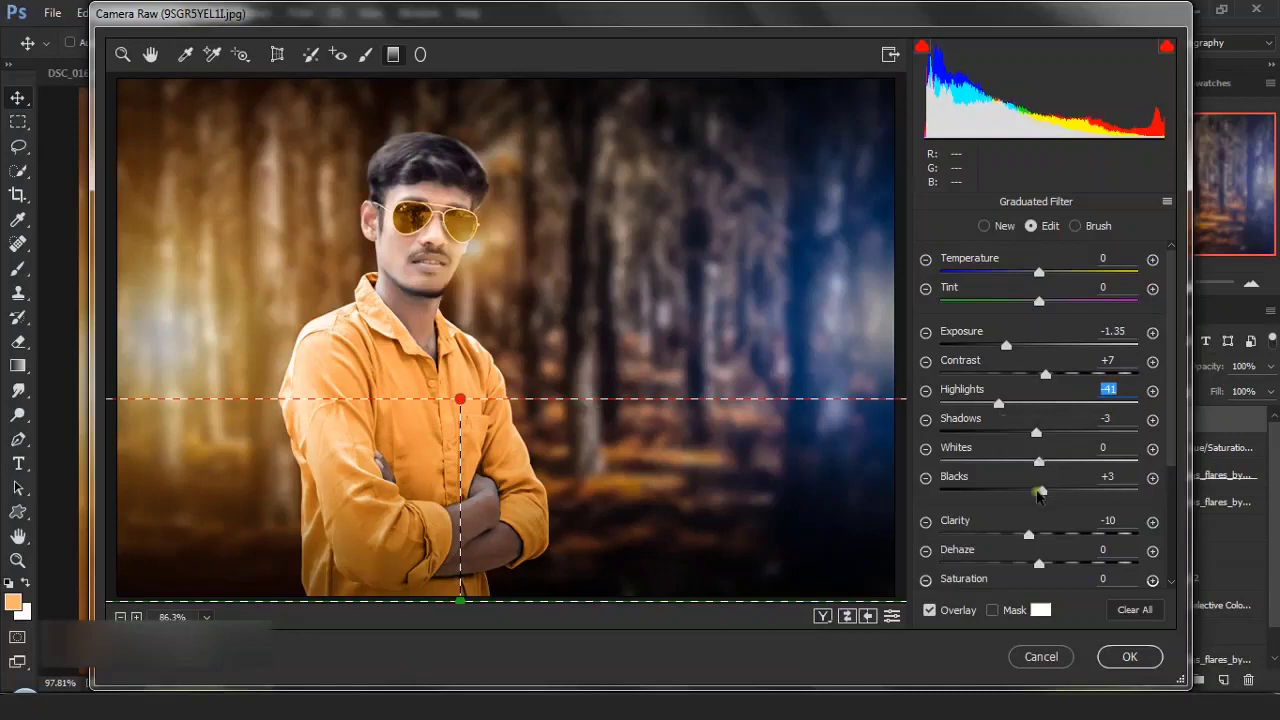
- Set the graduated filter's blacks to -4 and shadows to -4, and apply the Camera Raw grading to the layer
drag(1038, 492, 1035, 491)
drag(1036, 432, 1022, 440)
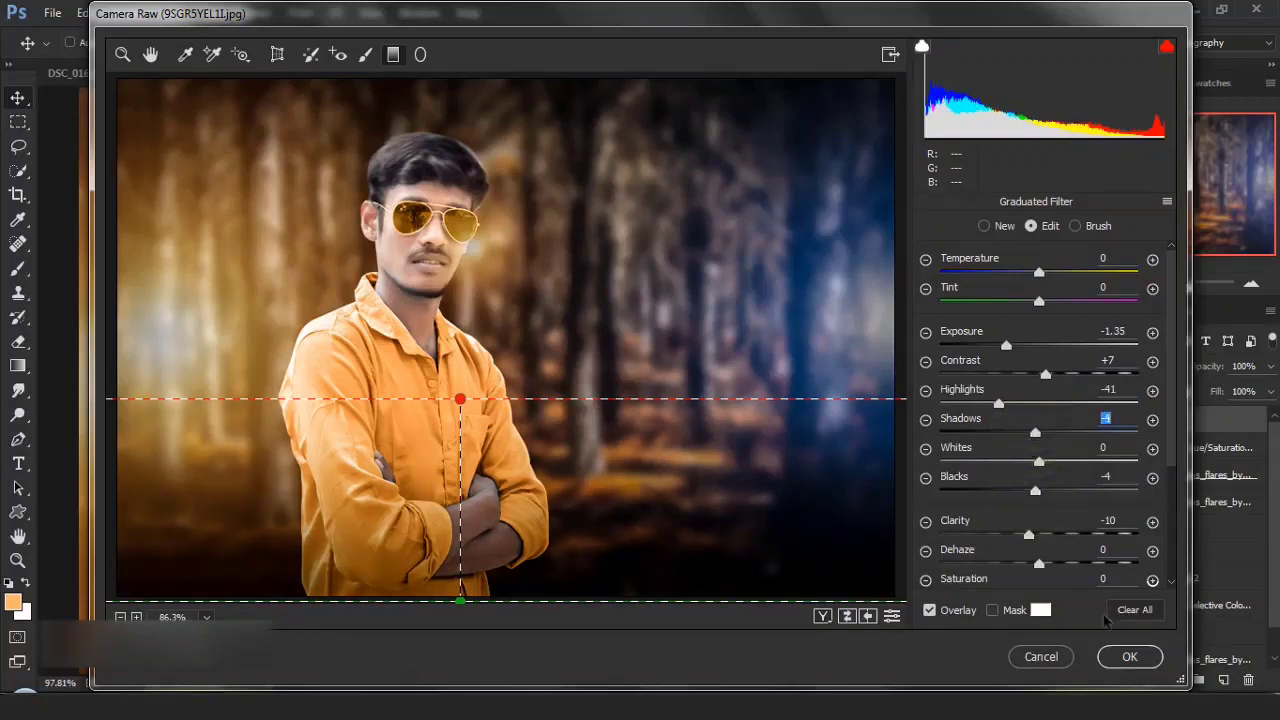
click(1128, 657)
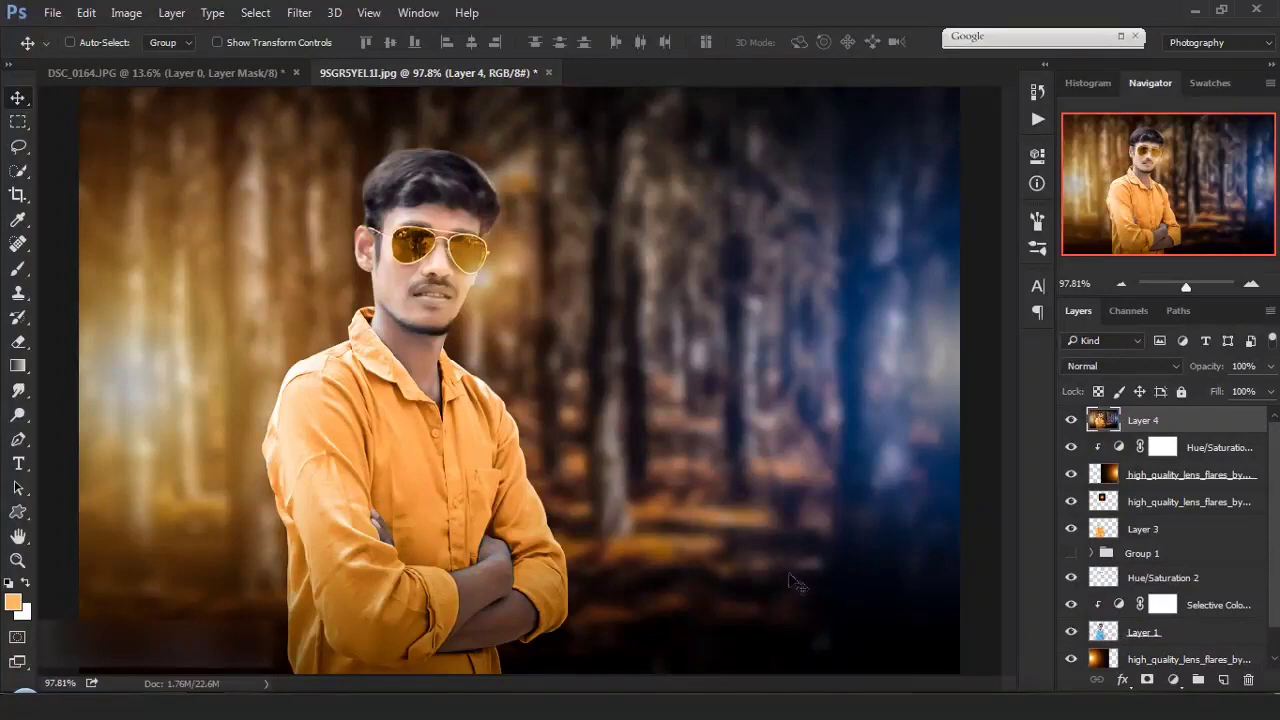
- Add a layer mask to Layer 4 and paint black on it over the man's chin and cheek with a brush about 49 px wide
key(e)
scroll(413, 301, up, 2)
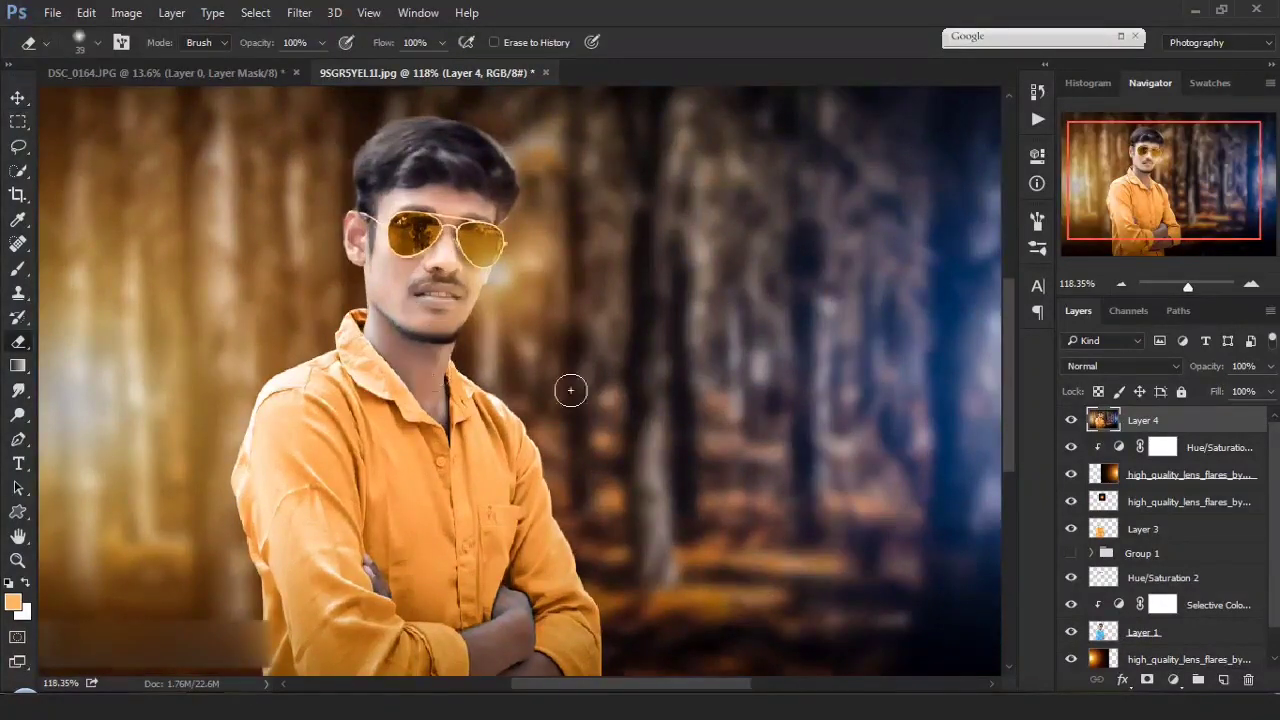
click(1148, 681)
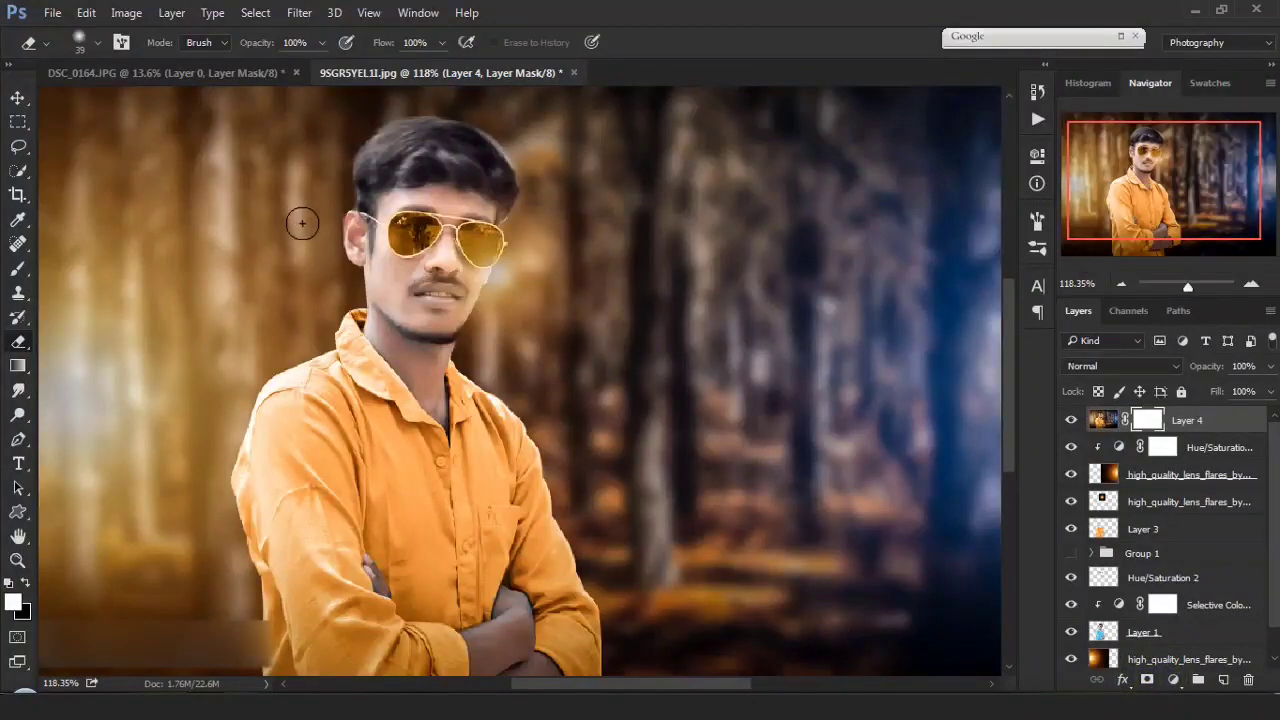
key(b)
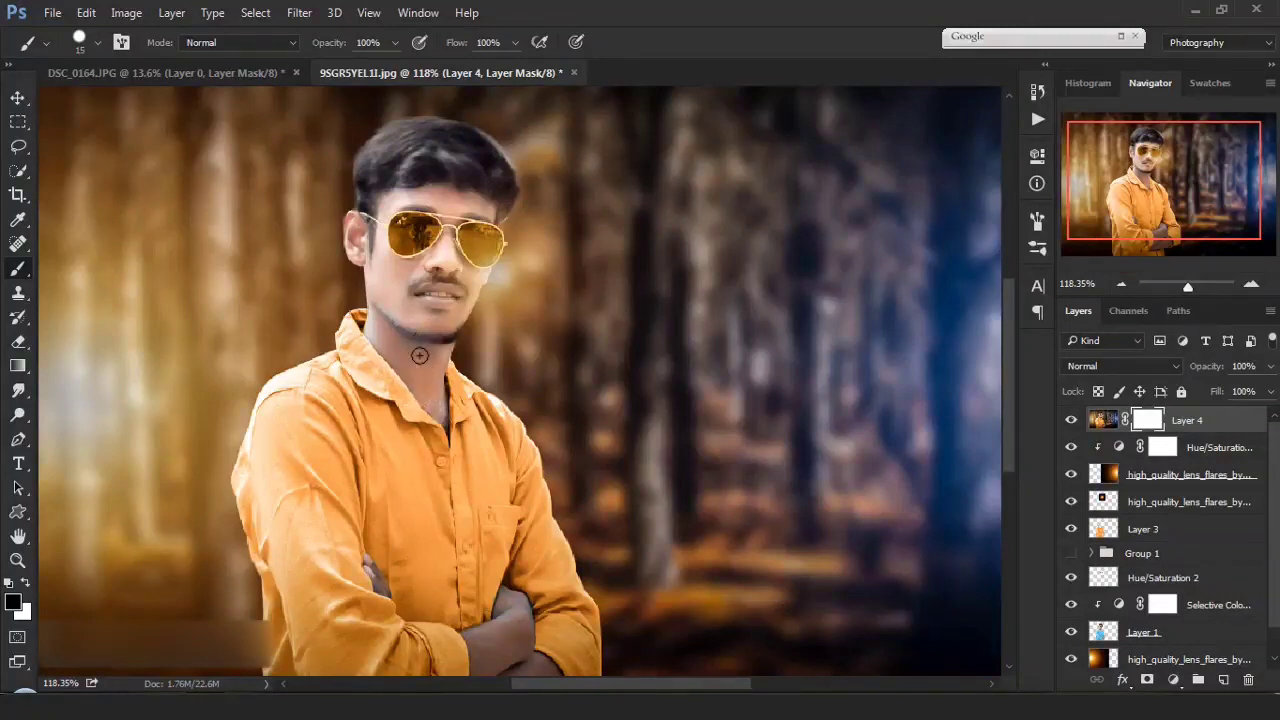
alt+right_click(432, 319)
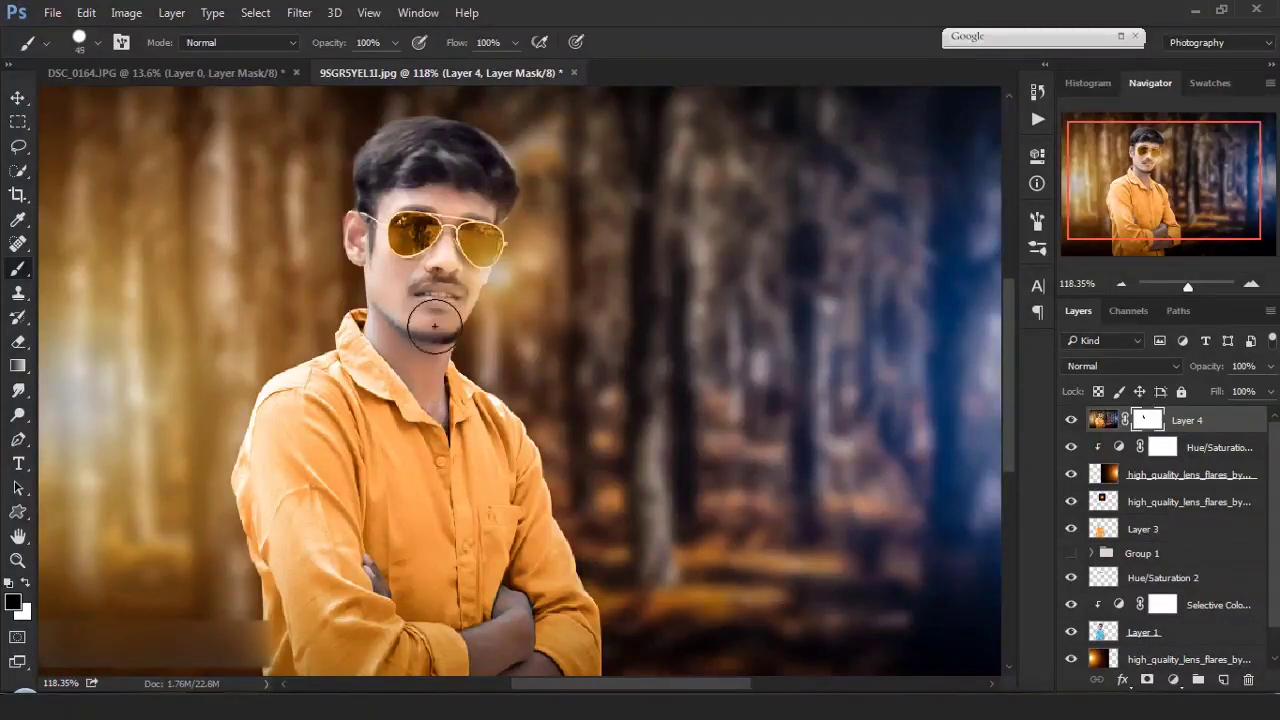
mouse_move(430, 322)
mouse_down()
mouse_move(420, 339)
mouse_move(443, 295)
mouse_move(347, 262)
mouse_move(345, 242)
mouse_move(415, 276)
mouse_up()
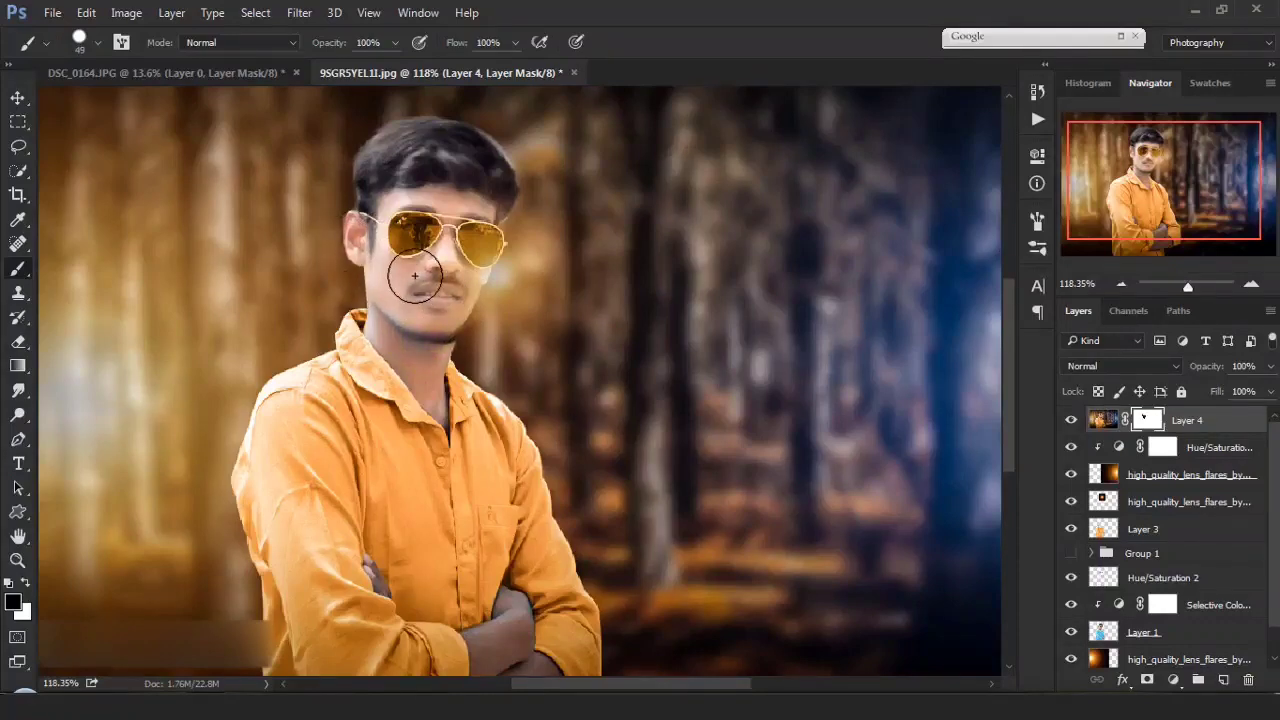
- Paint black on Layer 4's mask over the man's ear and neck with a 14 px brush
scroll(404, 268, up, 3)
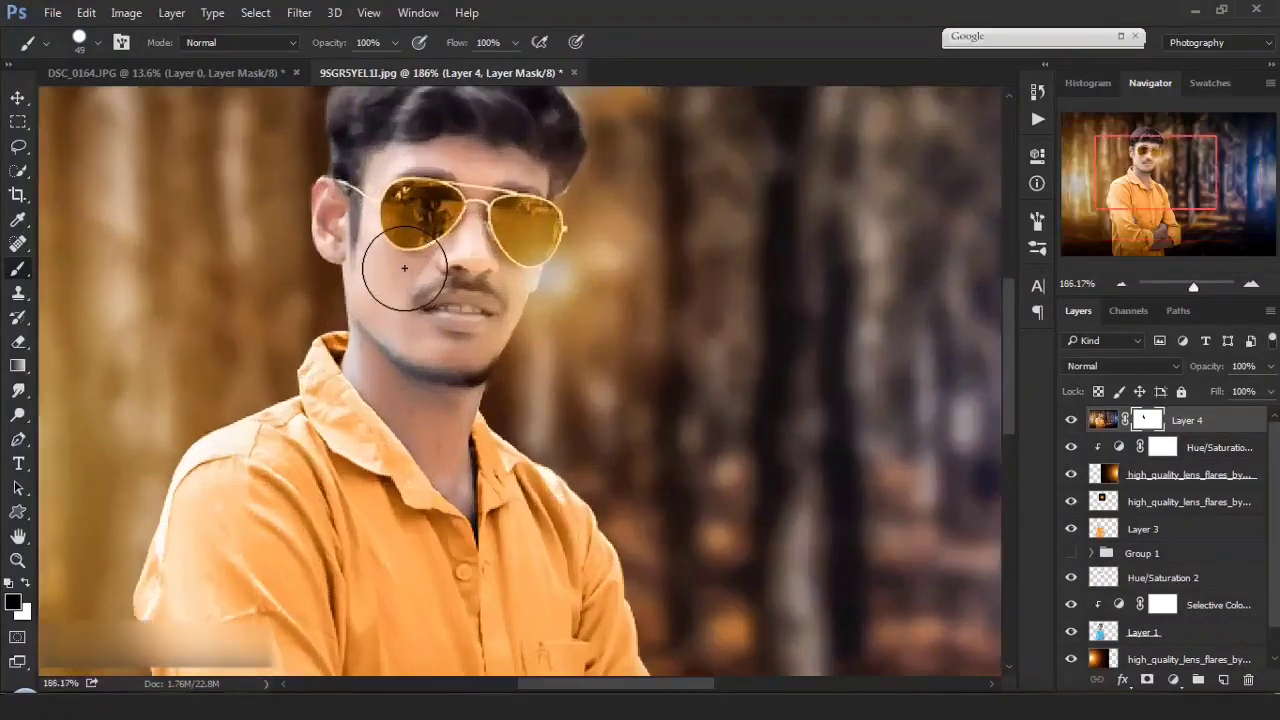
alt+right_click(404, 268)
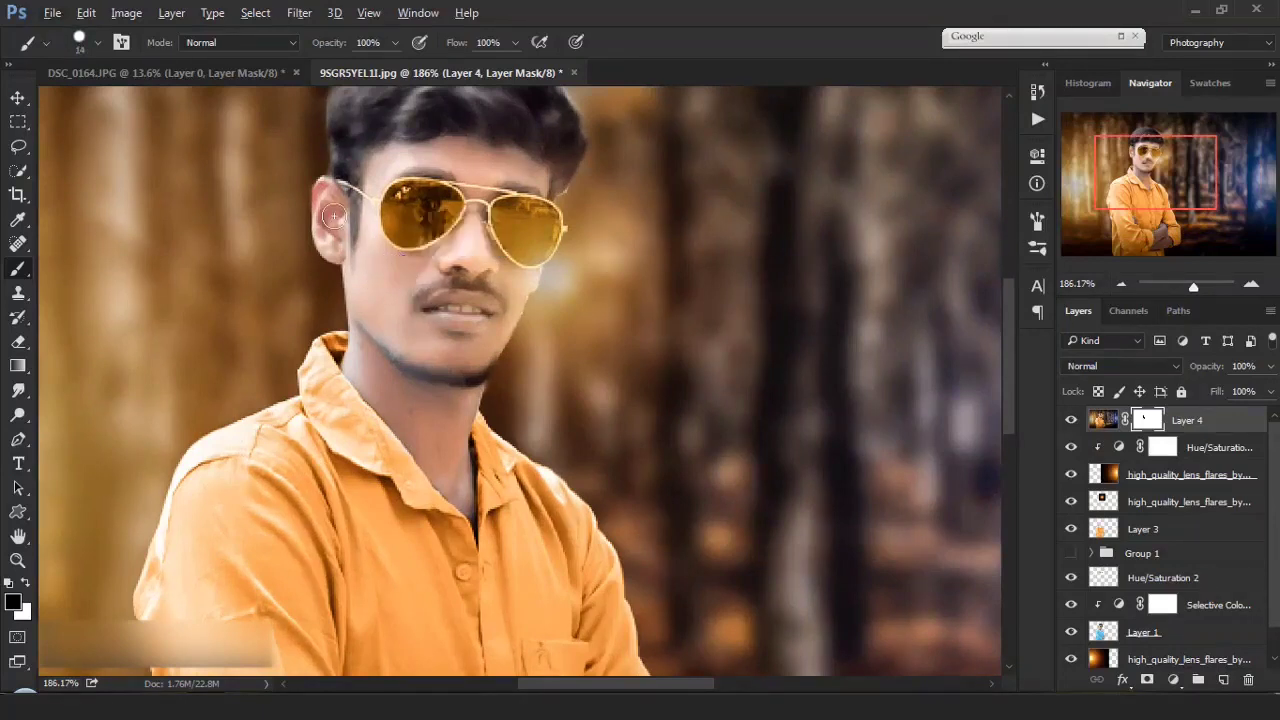
drag(326, 195, 337, 244)
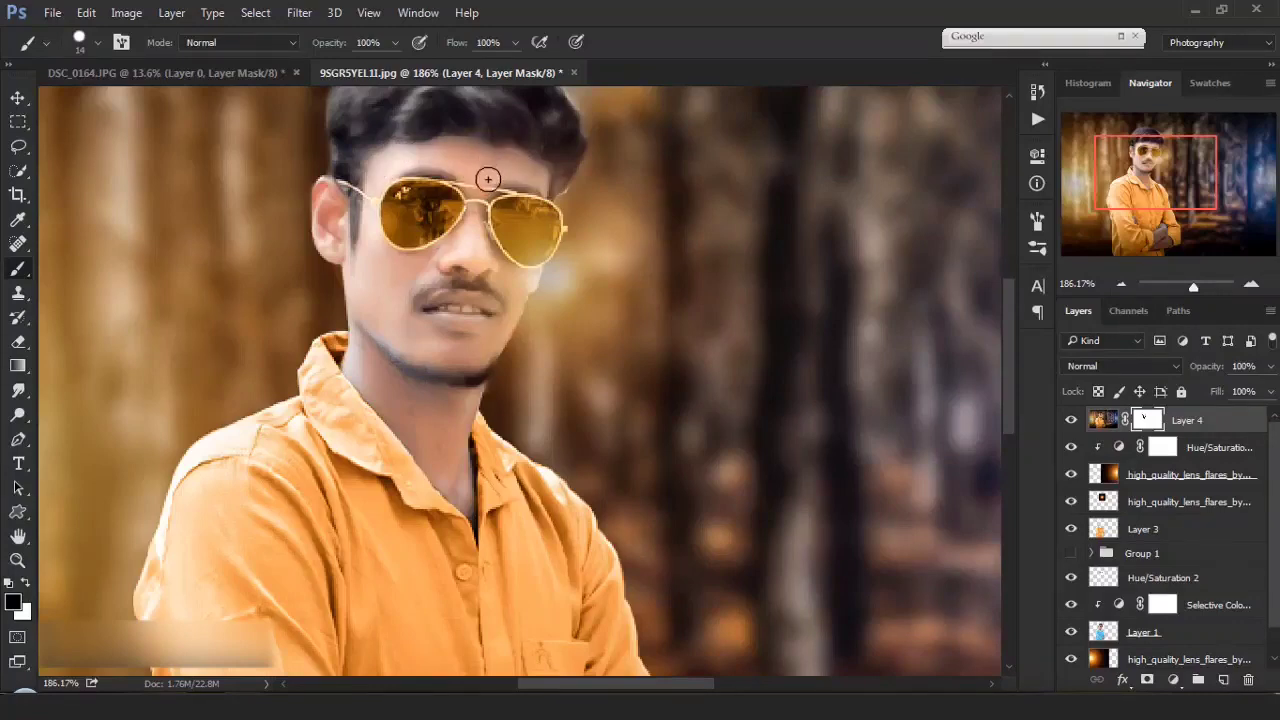
drag(439, 401, 320, 80)
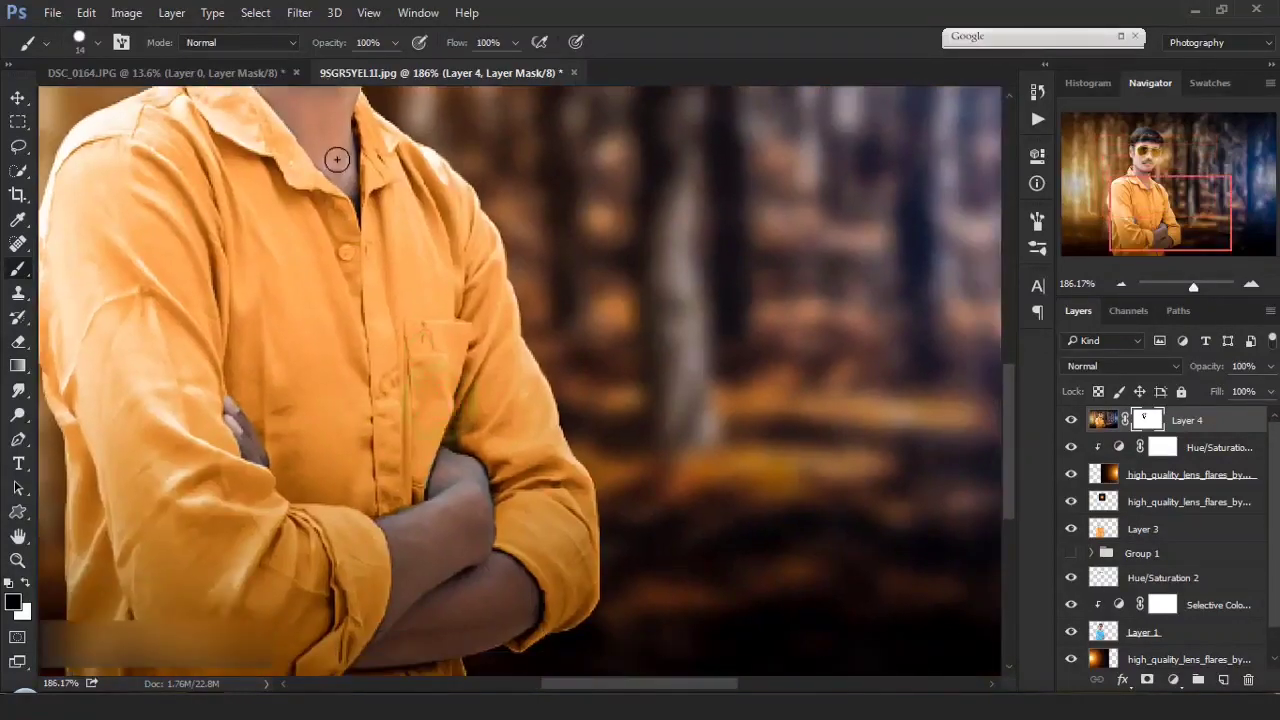
drag(326, 137, 351, 216)
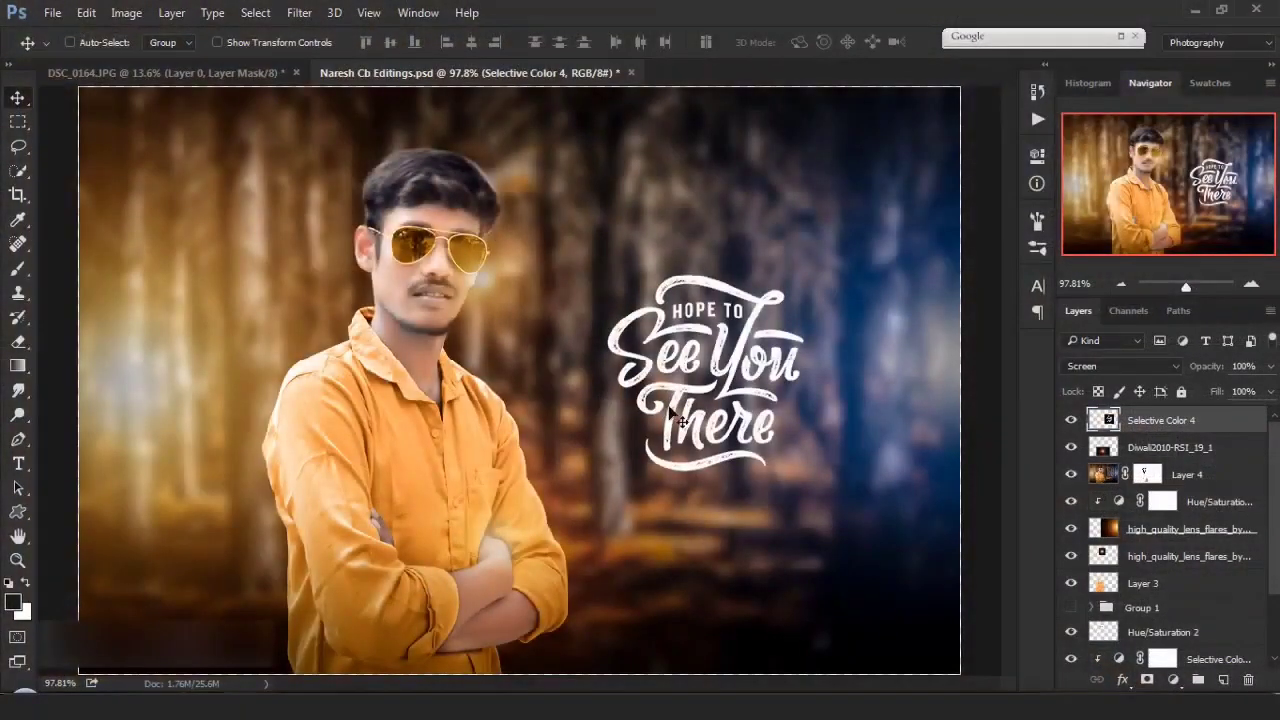
- Move the white "Hope to See You There" lettering up and to the right over the forest background
drag(672, 418, 780, 292)
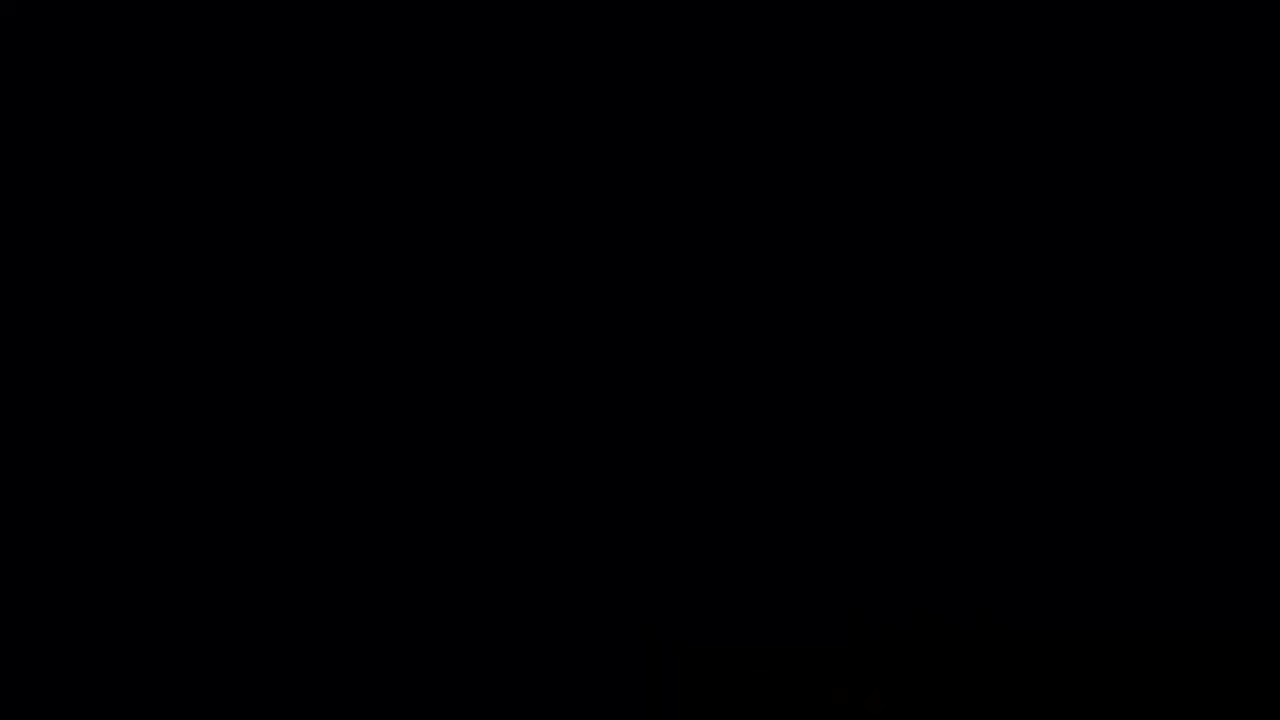